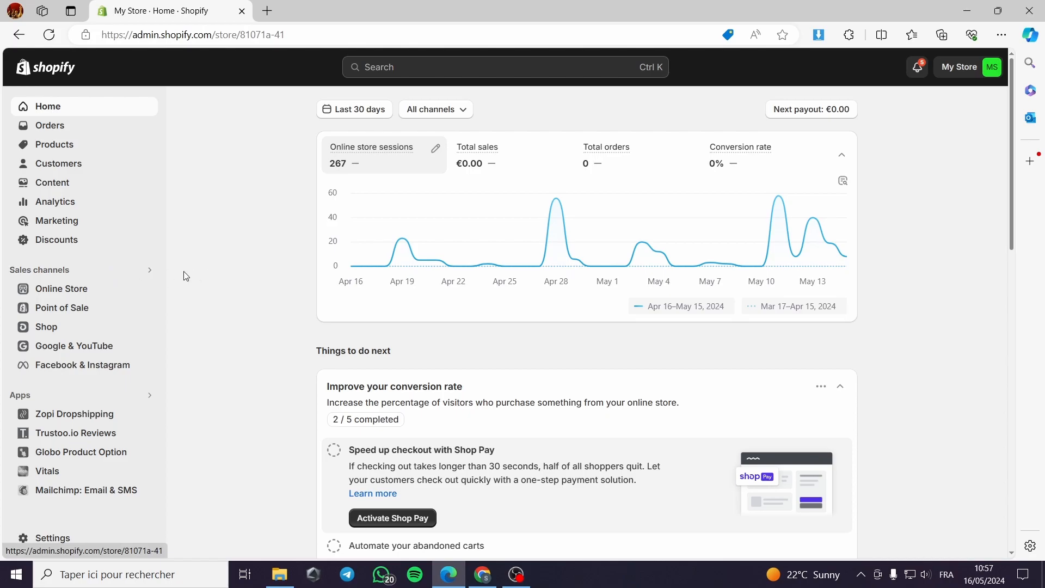
Open the sweater 1 product and examine its media, pricing, variants, purchase options and metafields sections.
scroll(334, 305, "down", 2)
scroll(427, 381, "up", 2)
left_click(41, 143)
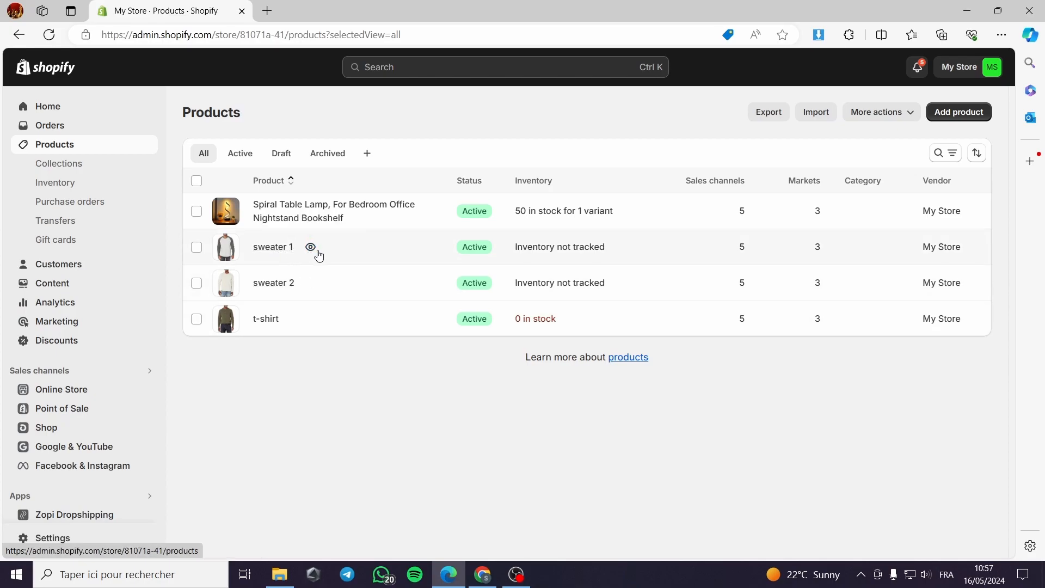
left_click(227, 256)
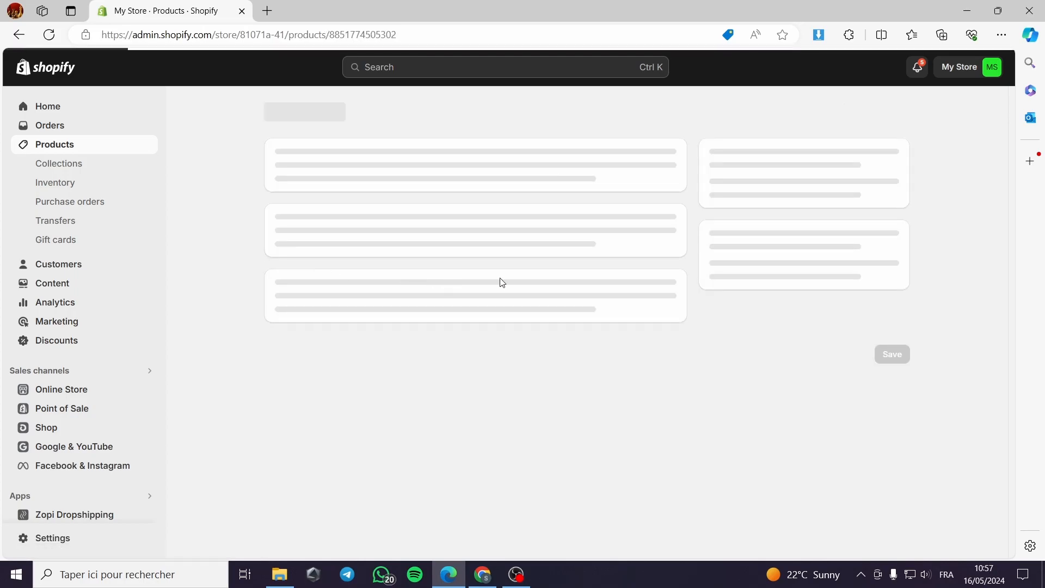
scroll(497, 272, "down", 5)
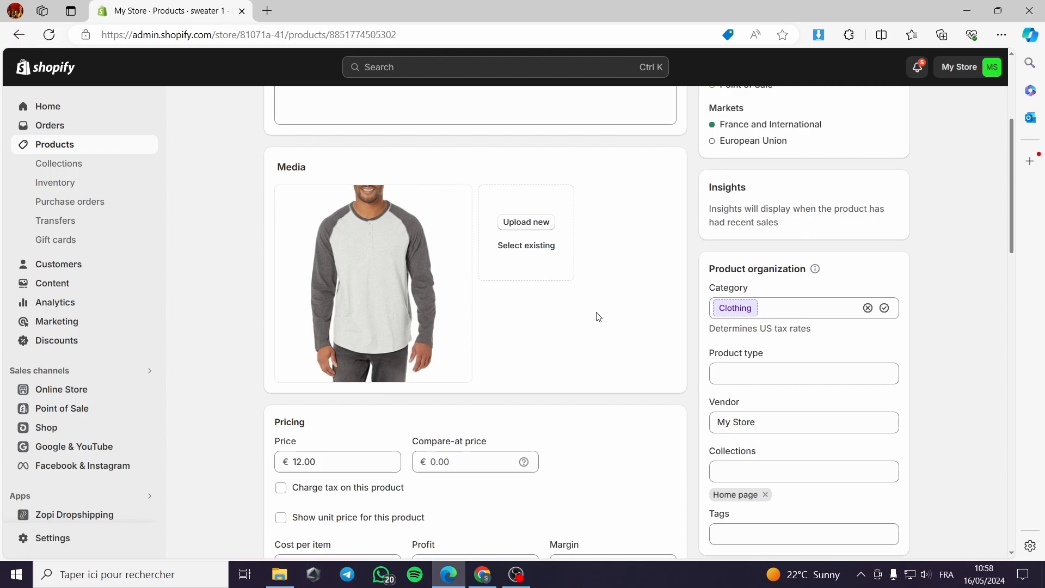
scroll(619, 307, "down", 10)
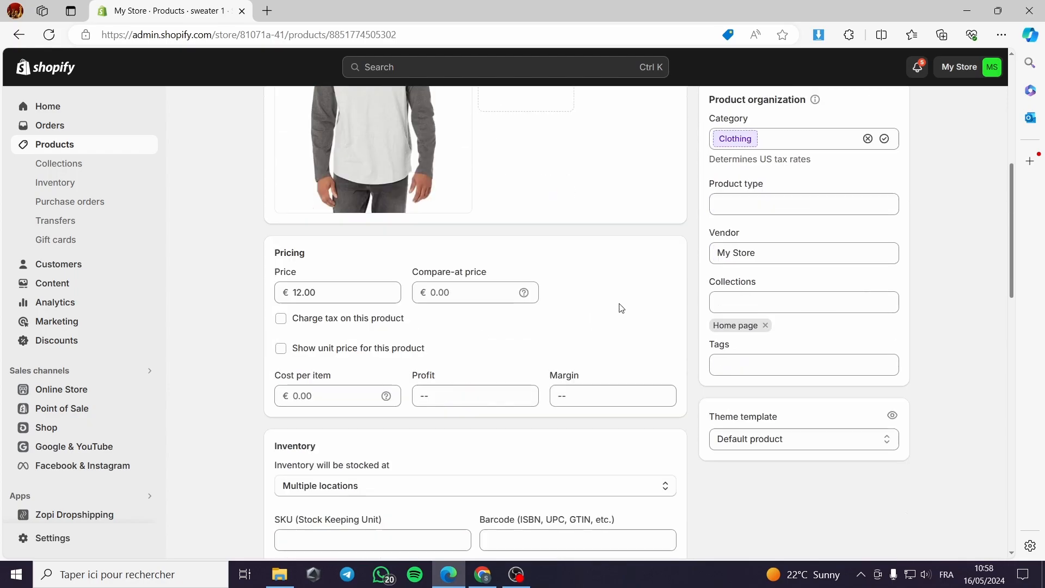
scroll(622, 308, "down", 8)
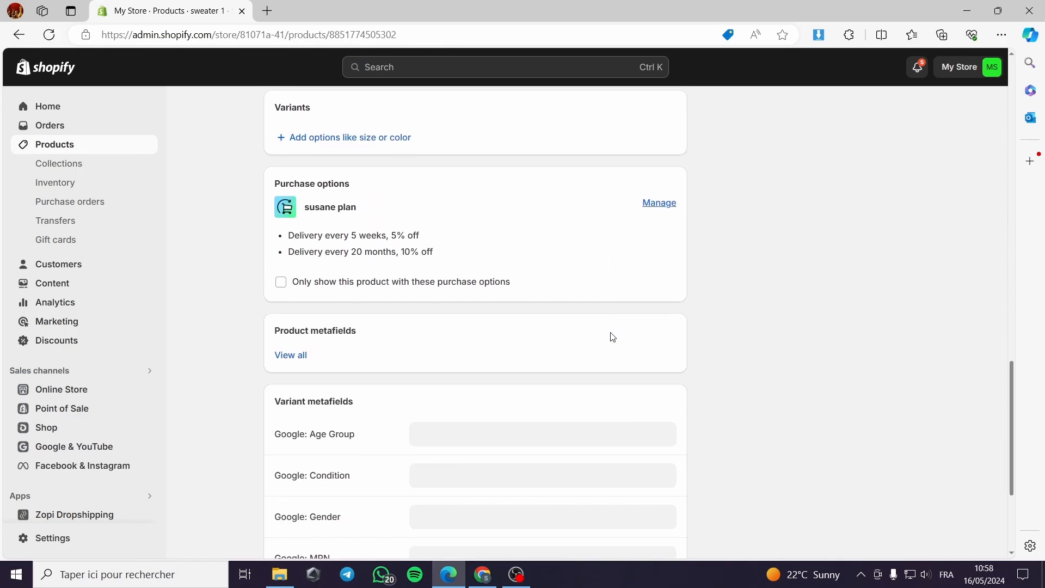
scroll(336, 408, "up", 3)
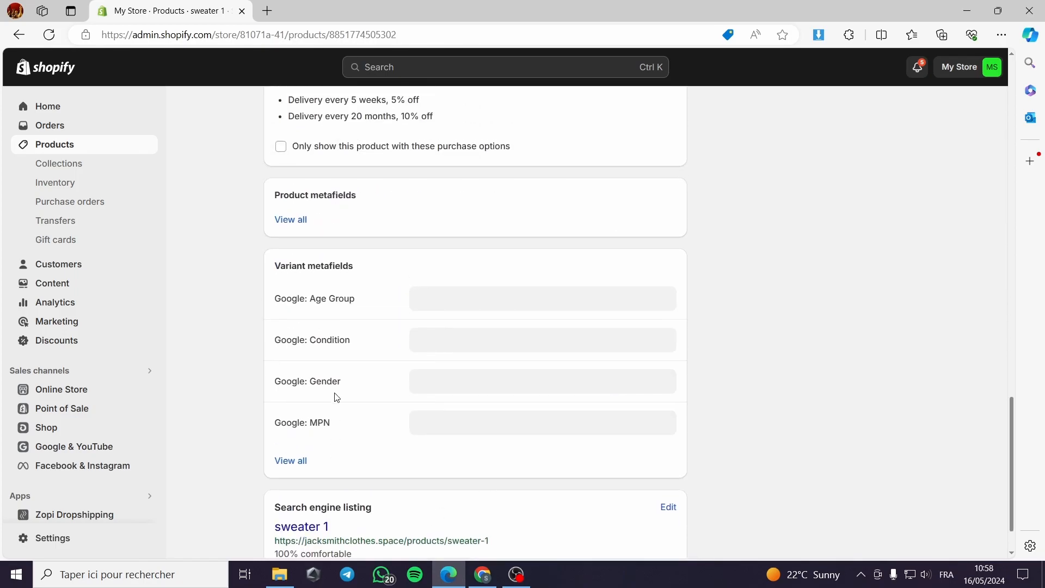
scroll(338, 308, "up", 3)
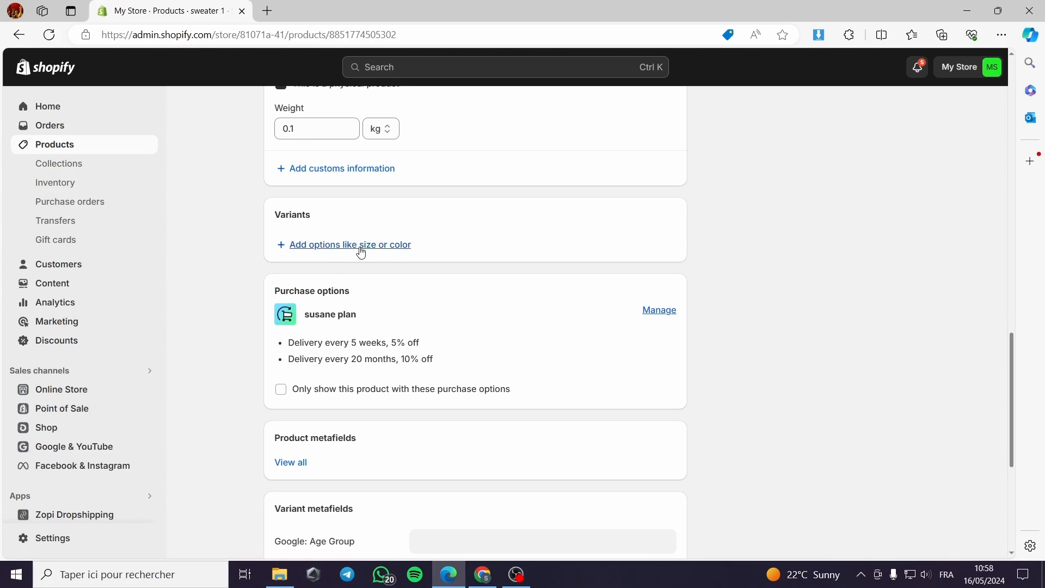
Try adding a Size variant option to sweater 1, and delete it again.
left_click(369, 248)
left_click(330, 308)
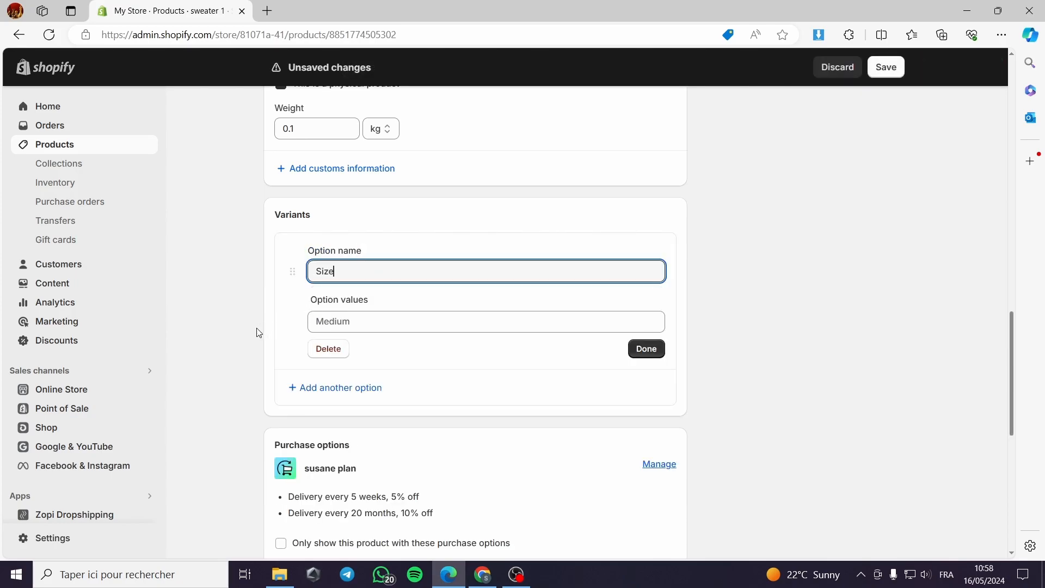
left_click(343, 347)
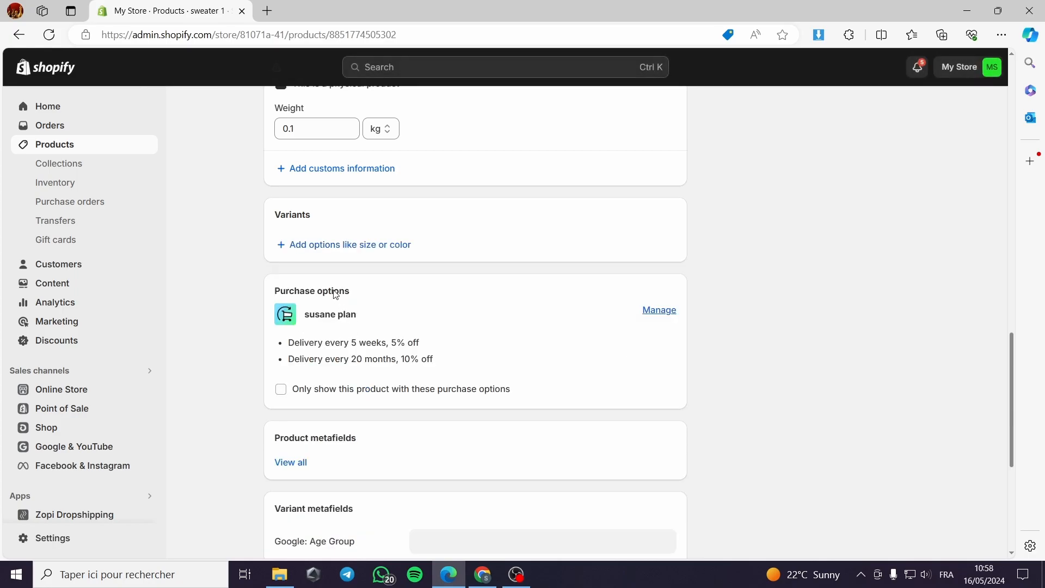
Add three blank options to the Variants section of sweater 1.
left_click(333, 245)
left_click(282, 310)
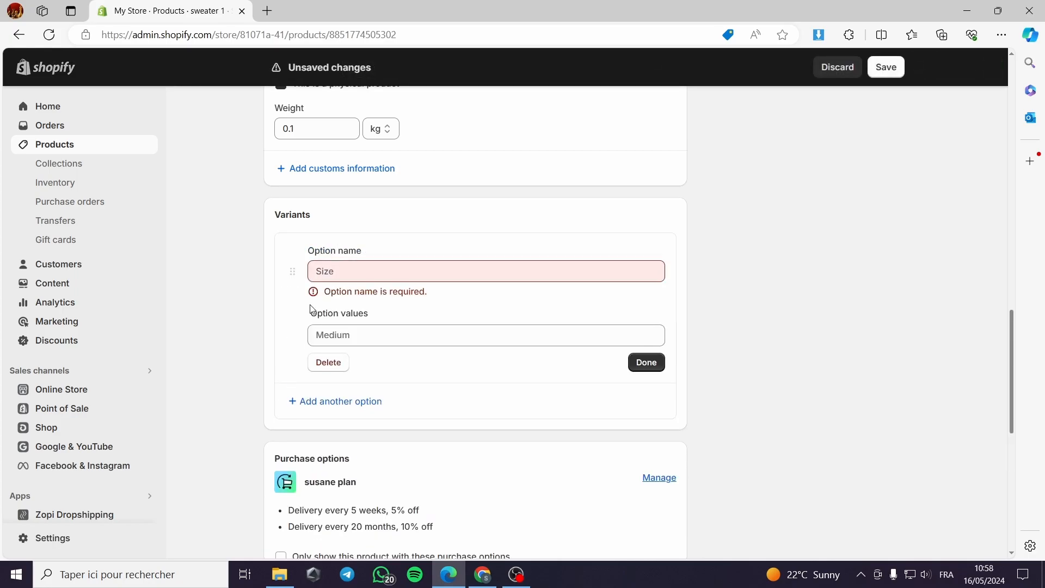
left_click(337, 399)
scroll(357, 423, "down", 1)
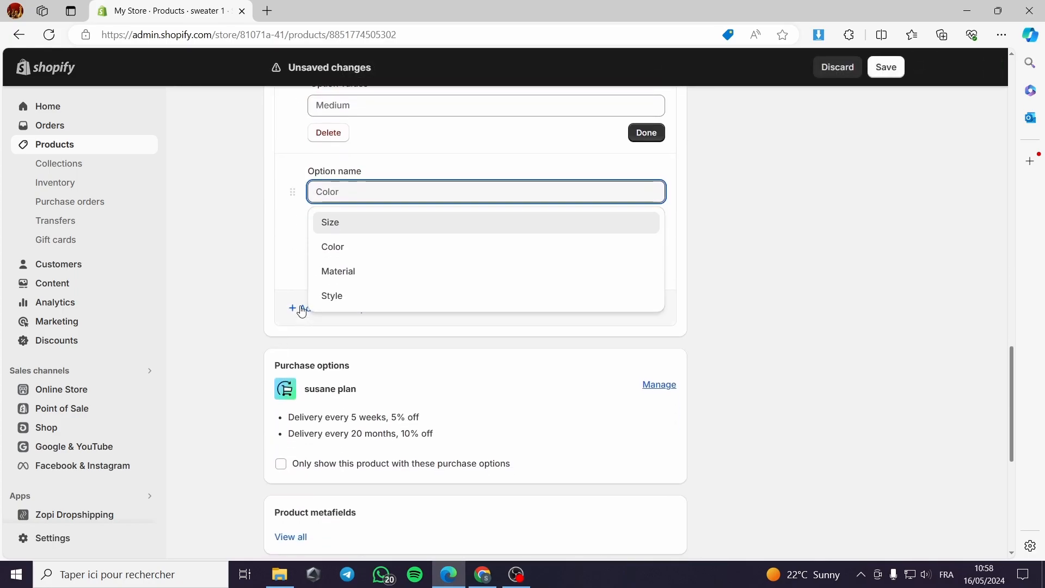
left_click(299, 306)
scroll(337, 321, "down", 3)
left_click(255, 216)
scroll(404, 235, "up", 4)
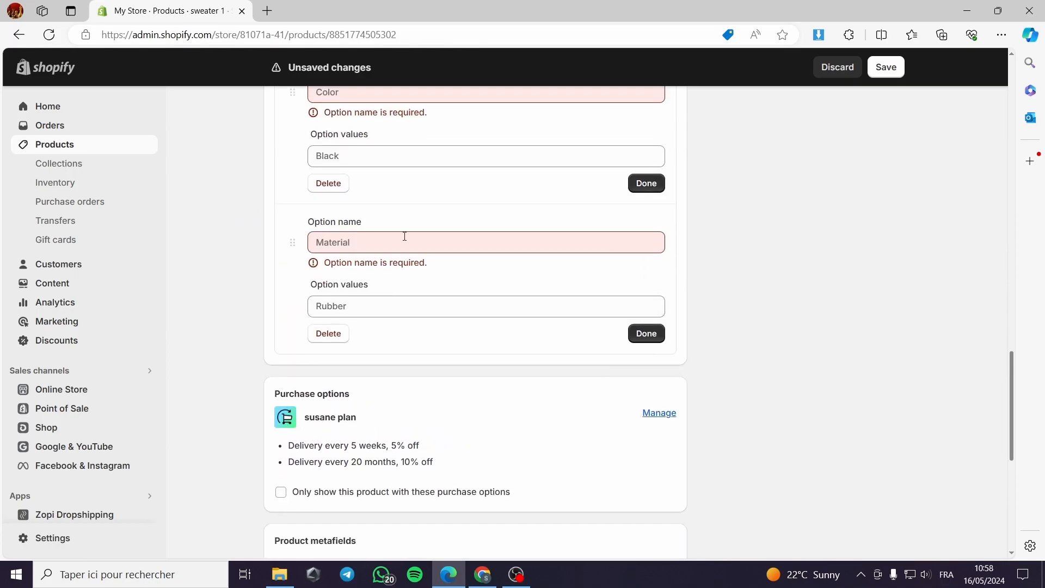
scroll(334, 337, "up", 5)
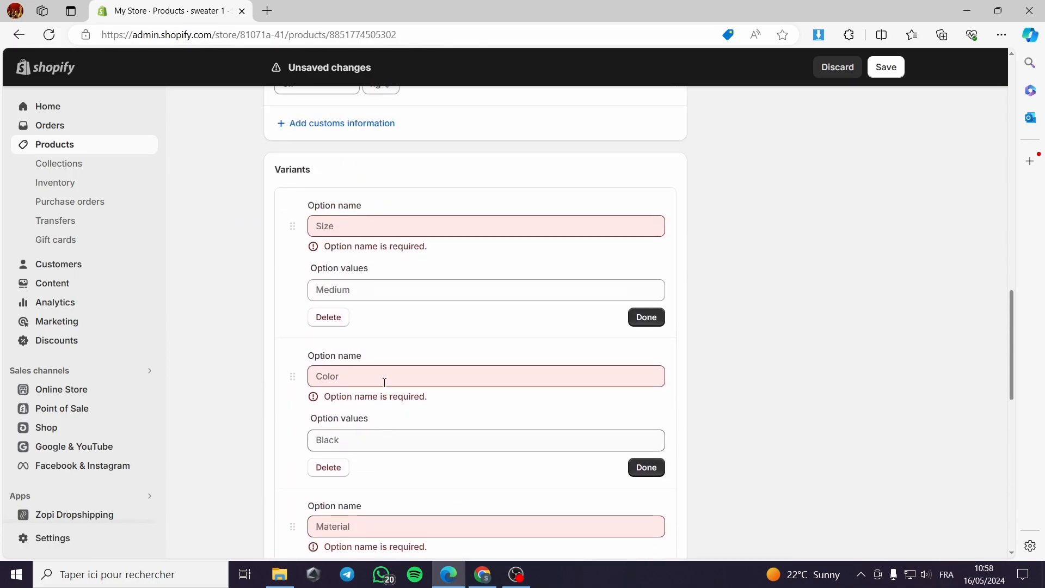
scroll(428, 430, "down", 4)
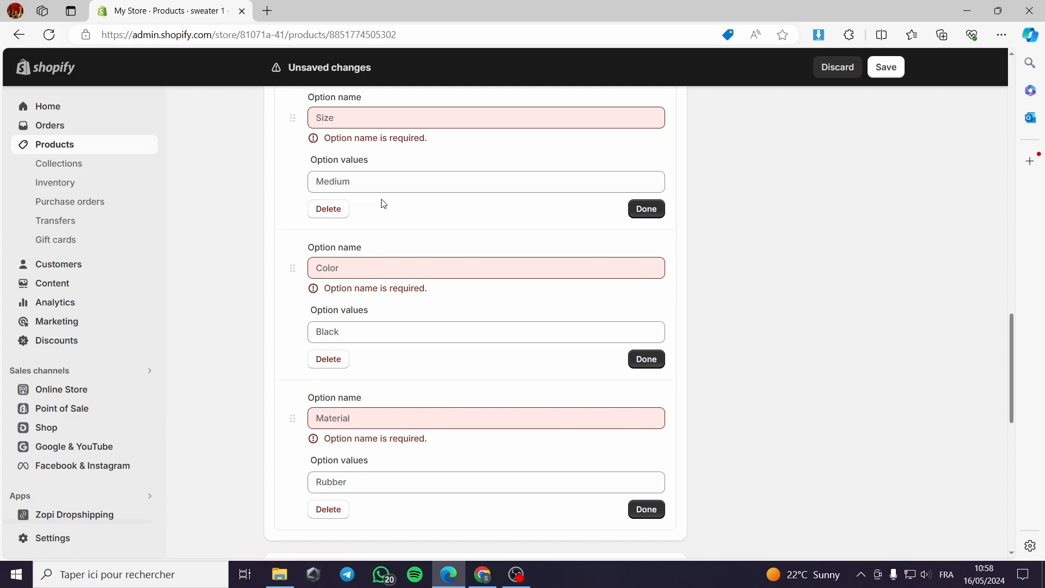
Delete all three blank variant options from sweater 1.
left_click(338, 211)
left_click(331, 212)
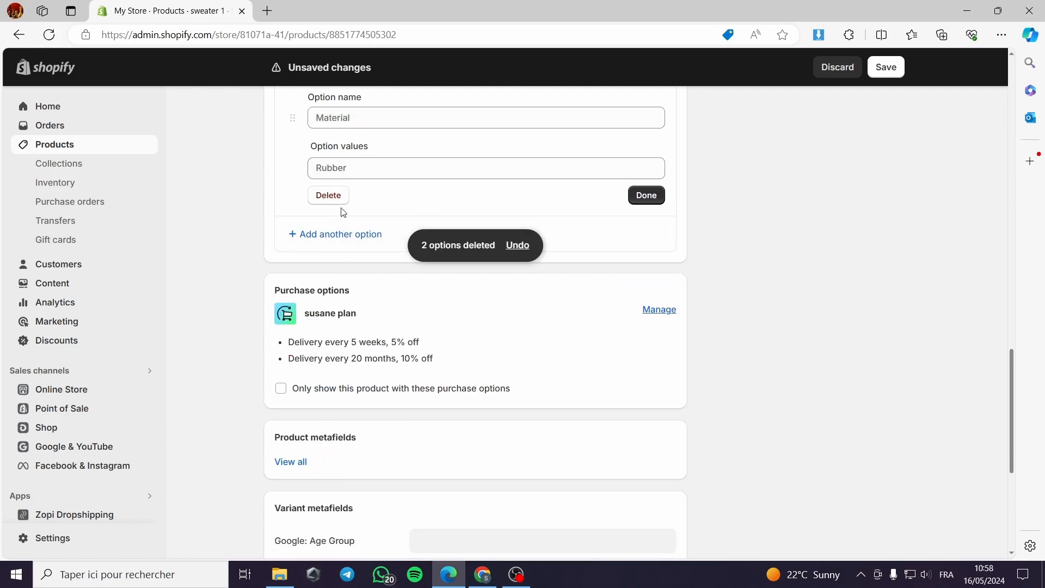
left_click(333, 200)
scroll(349, 254, "up", 3)
Return to the admin home page and search the Shopify App Store for "Globo".
left_click(48, 106)
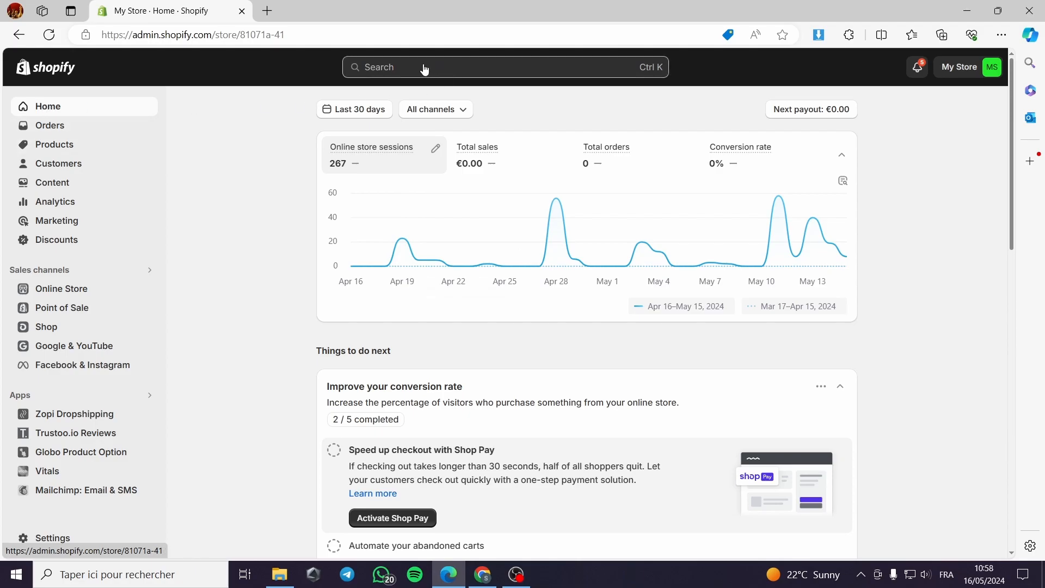
left_click(404, 70)
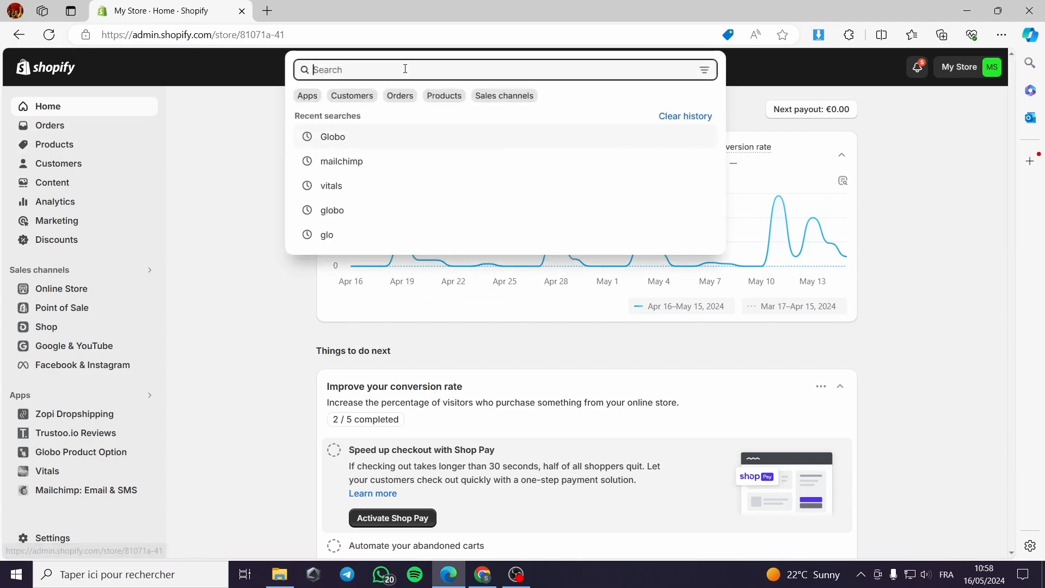
left_click(343, 142)
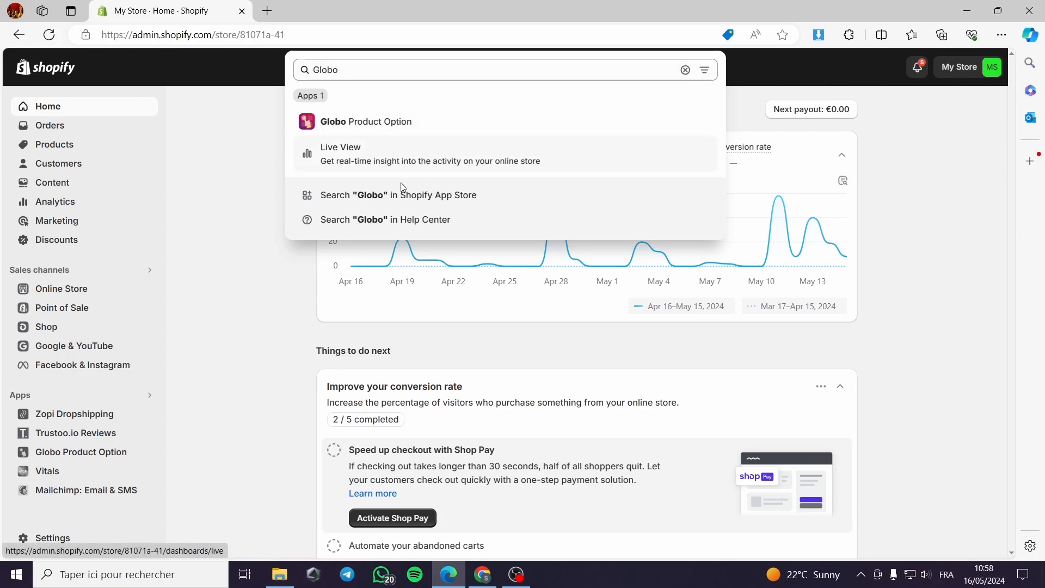
left_click(458, 194)
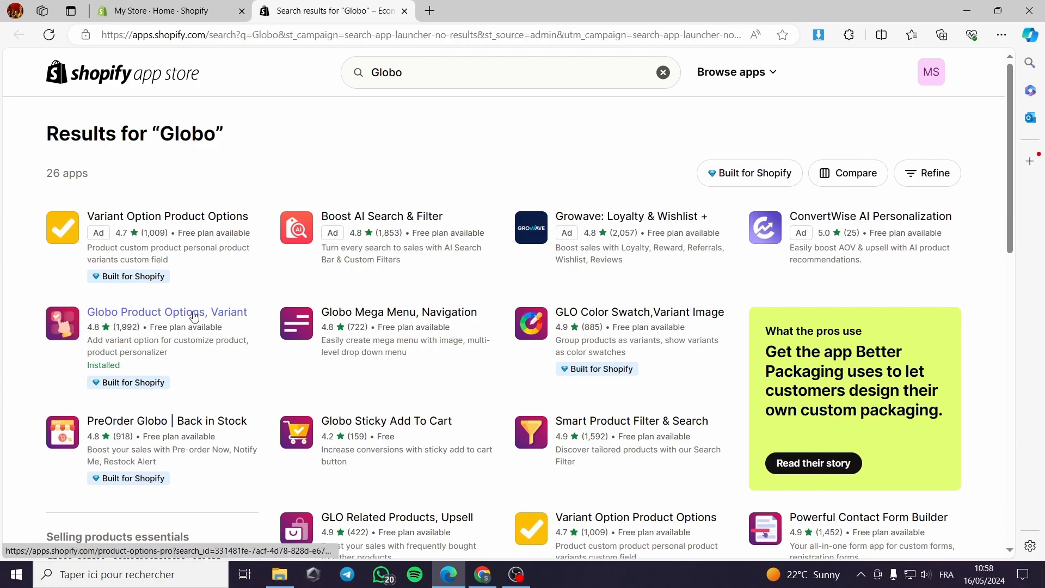
Launch the installed Globo Product Options, Variant app from its App Store listing and close the listing.
left_click(236, 318)
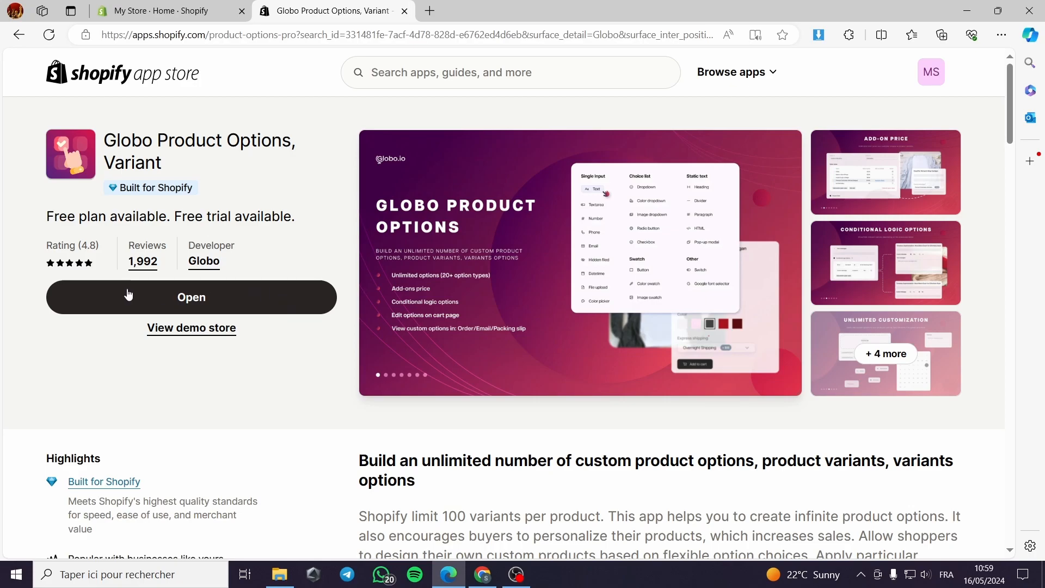
left_click(188, 308)
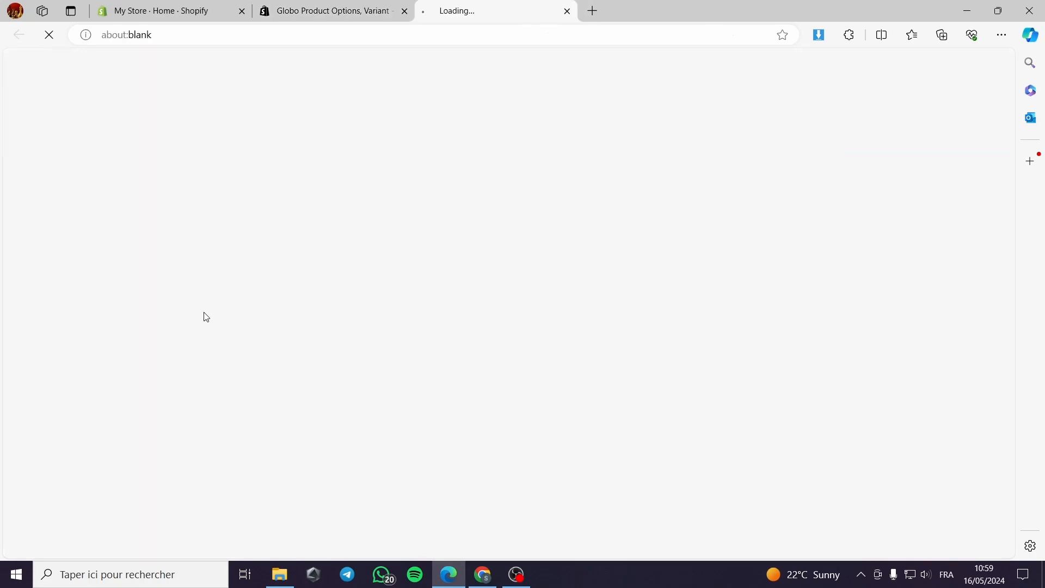
left_click(405, 11)
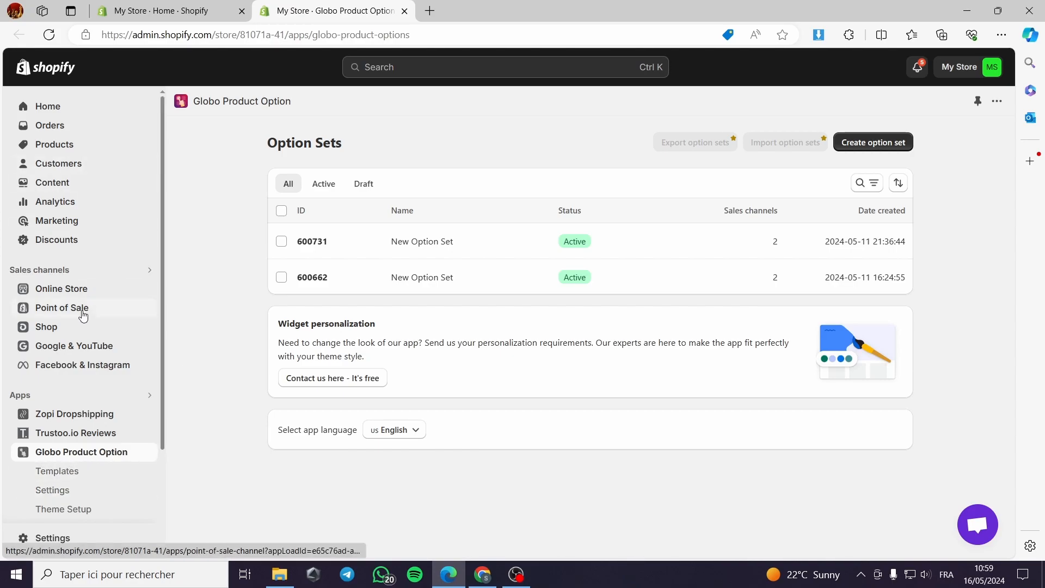
Open the theme editor for the online store's current Dawn theme.
left_click(59, 295)
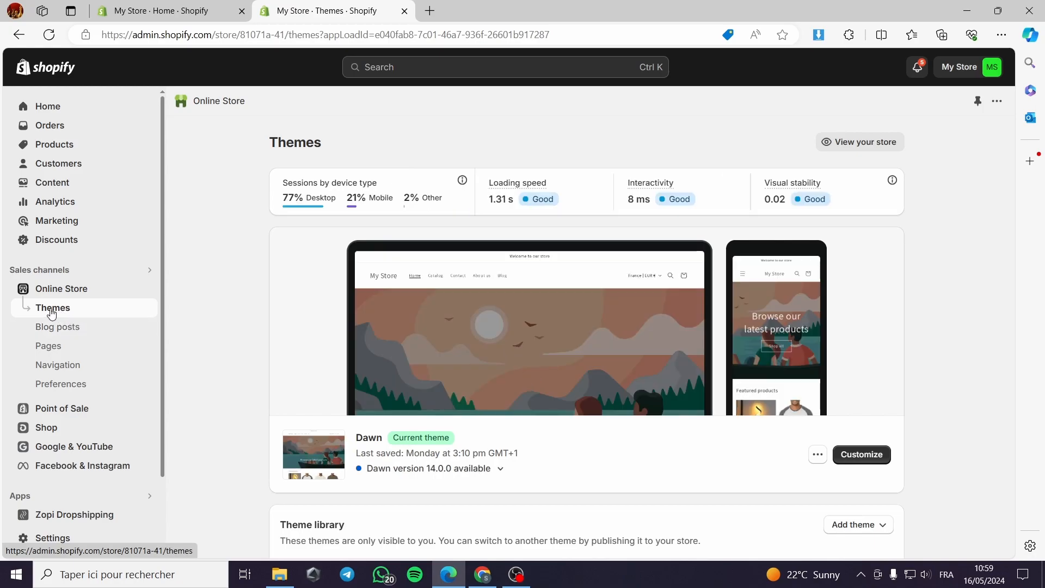
scroll(619, 350, "down", 2)
scroll(619, 350, "down", 2)
left_click(862, 240)
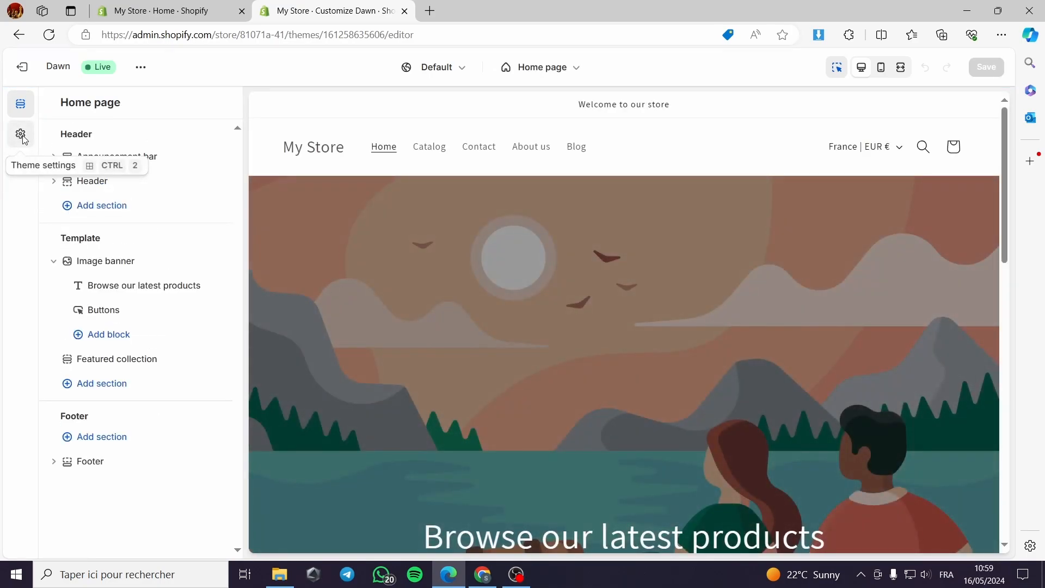
Look through the theme settings, check the Globo Product Options app embed, and exit the theme editor.
left_click(21, 136)
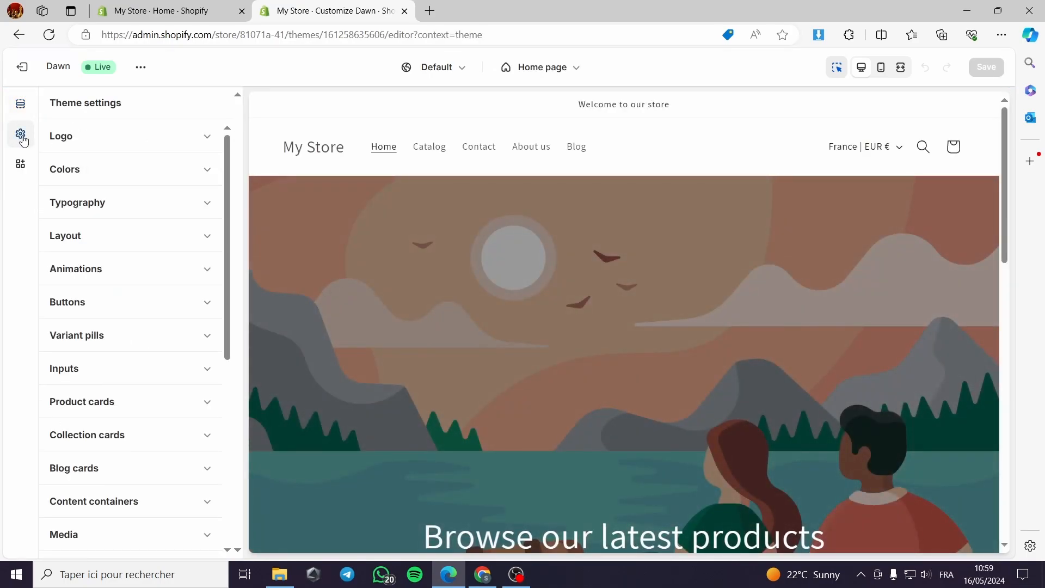
scroll(126, 290, "down", 5)
scroll(125, 289, "up", 4)
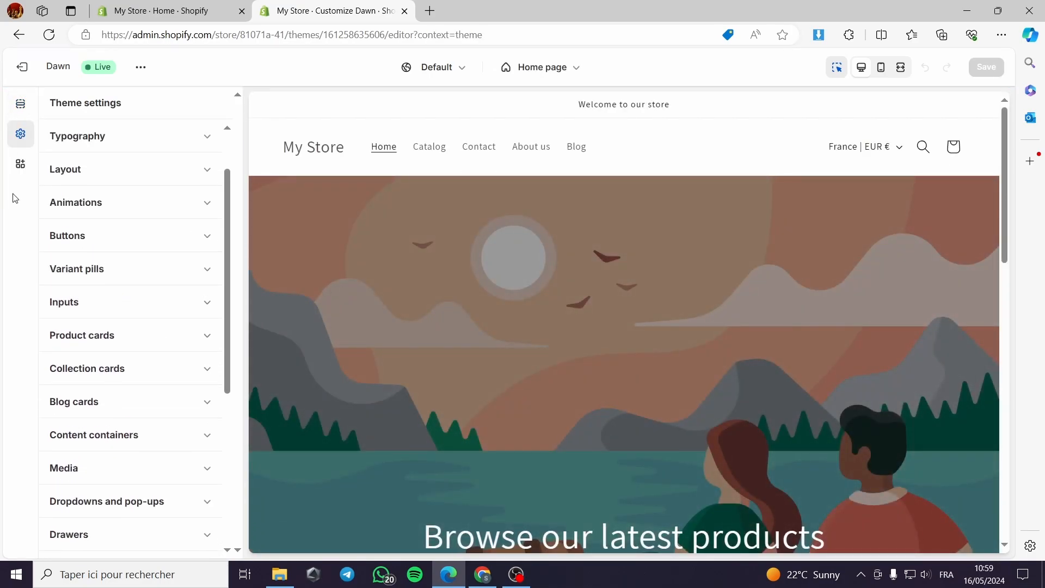
left_click(19, 166)
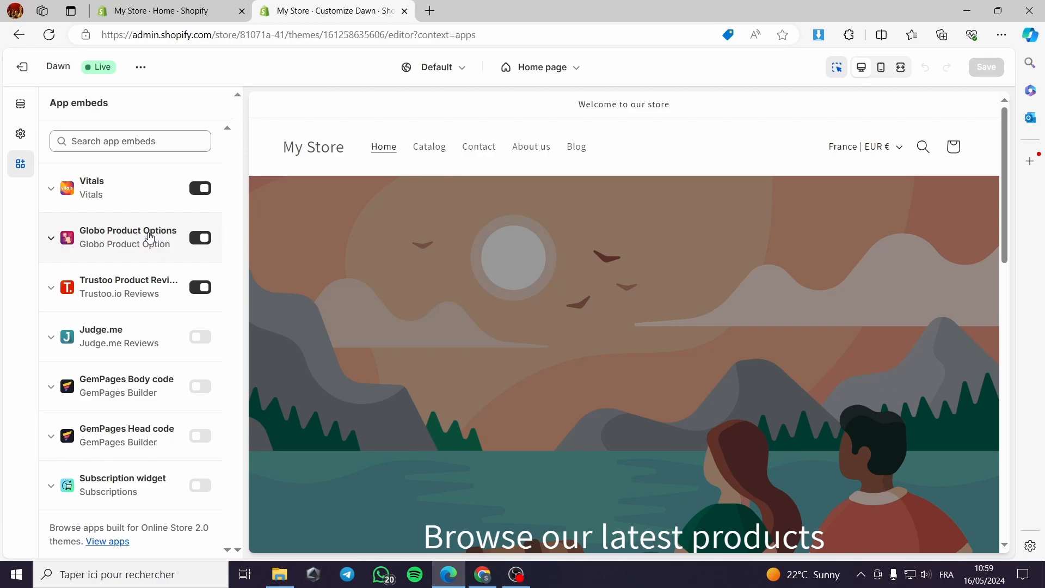
left_click(49, 244)
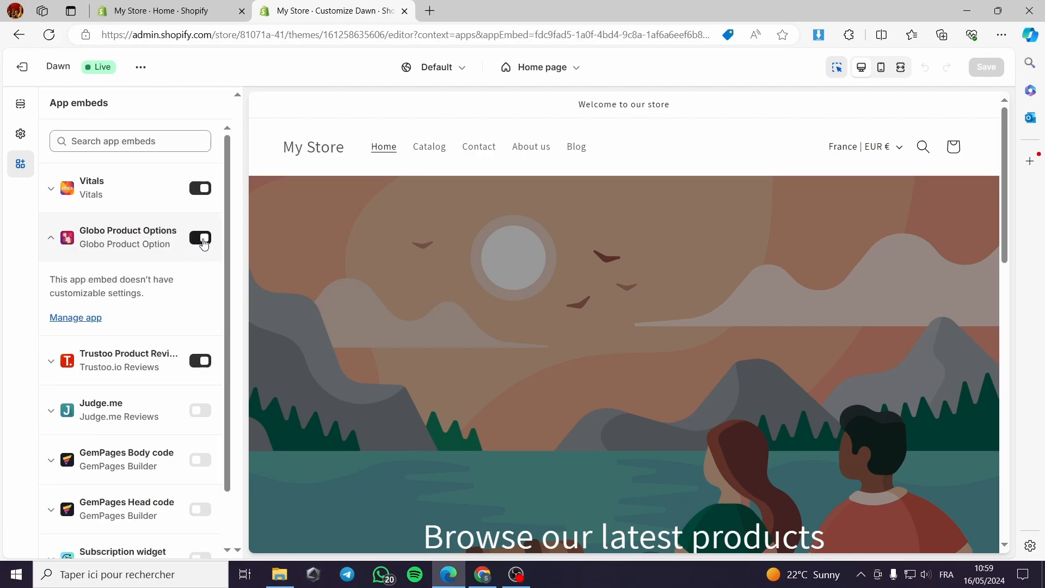
left_click(22, 66)
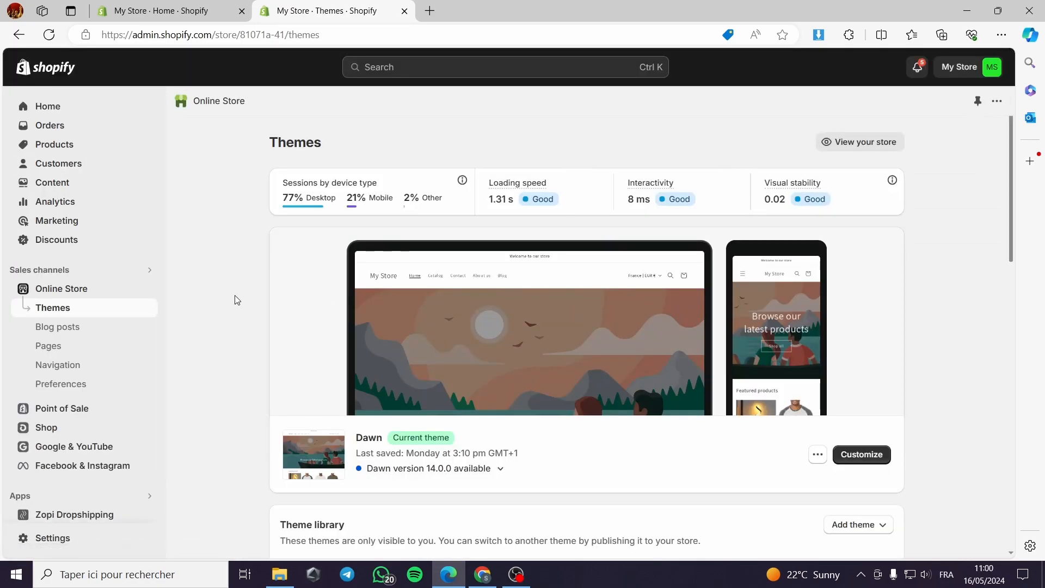
Open the Globo Product Option app and look through its General settings and Integrations page.
scroll(57, 394, "down", 2)
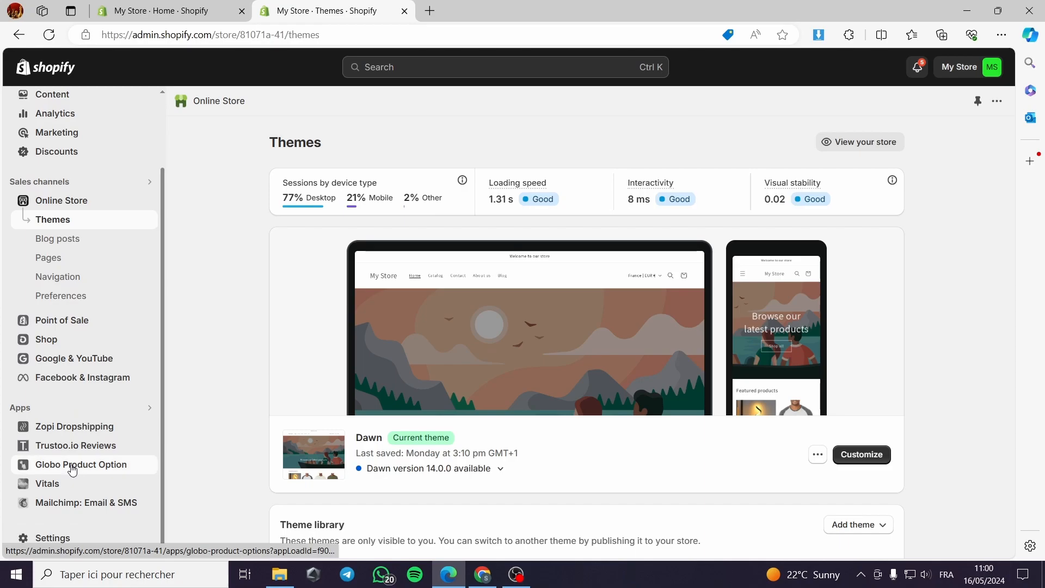
left_click(72, 465)
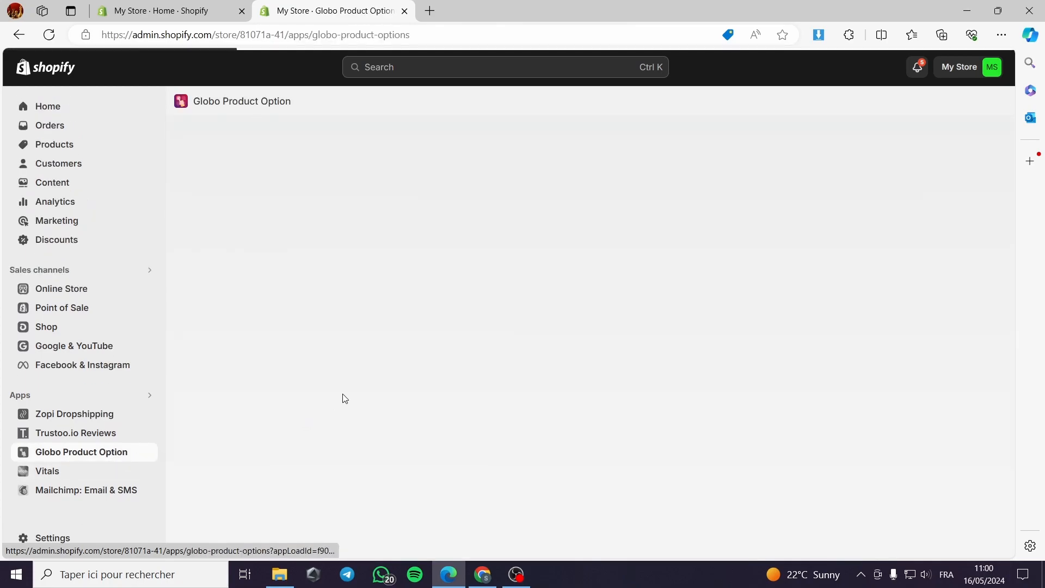
scroll(157, 418, "down", 2)
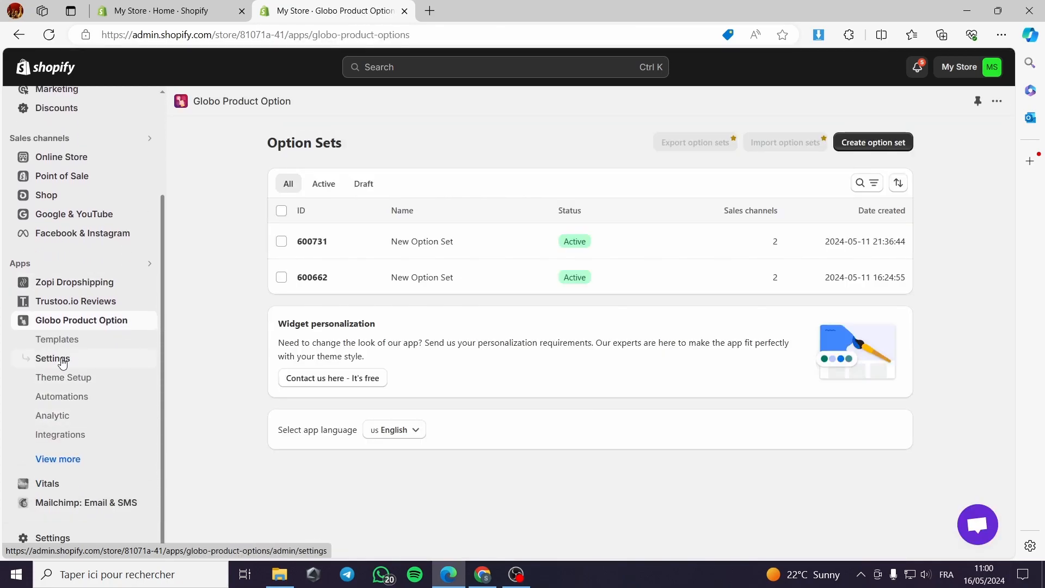
left_click(63, 363)
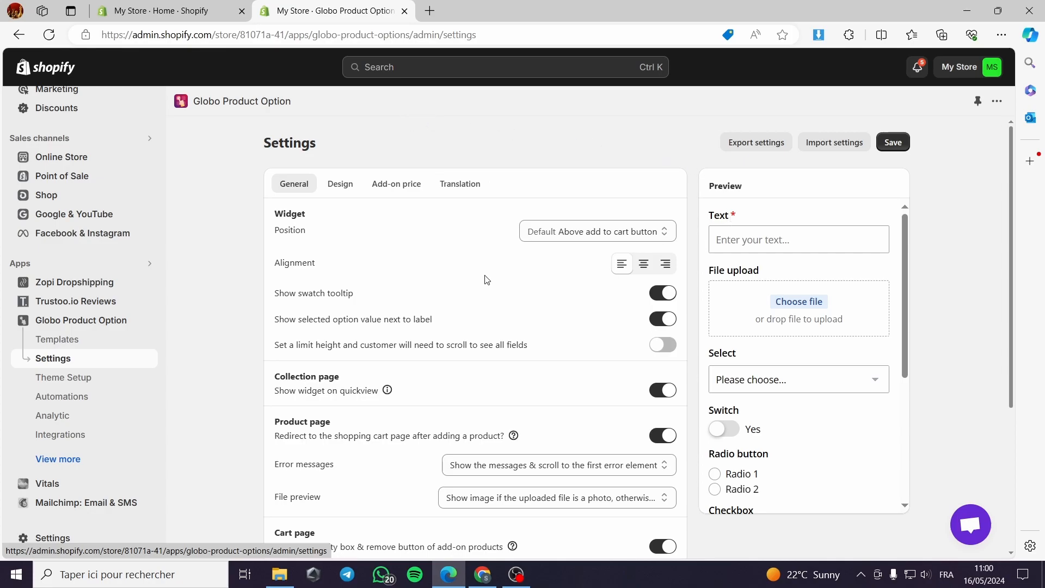
scroll(483, 245, "down", 4)
scroll(479, 278, "up", 4)
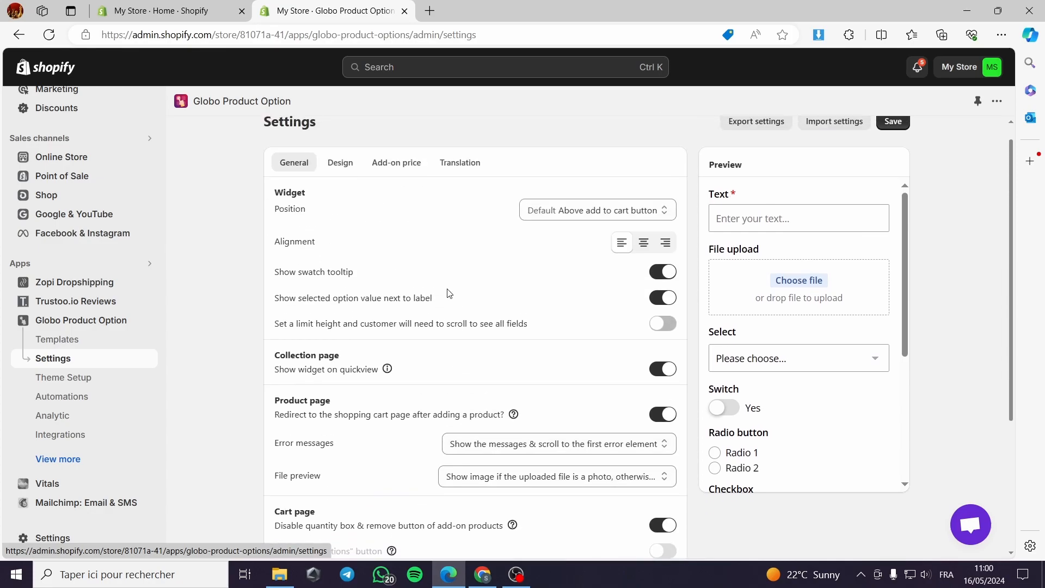
left_click(57, 436)
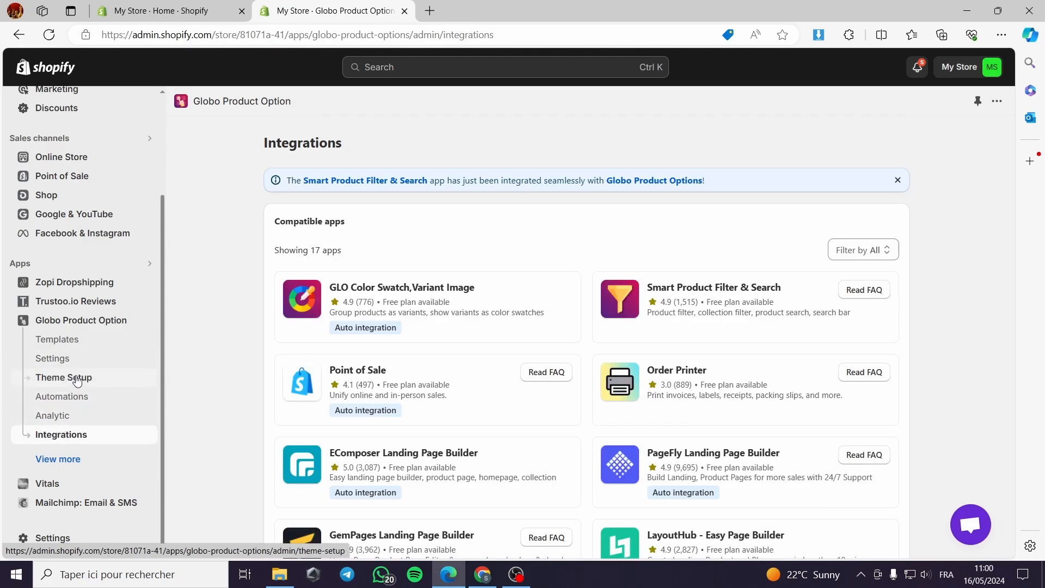
Open the app's Theme Setup page and check the themes available for the app embed, keeping Dawn (Live theme) selected.
left_click(75, 384)
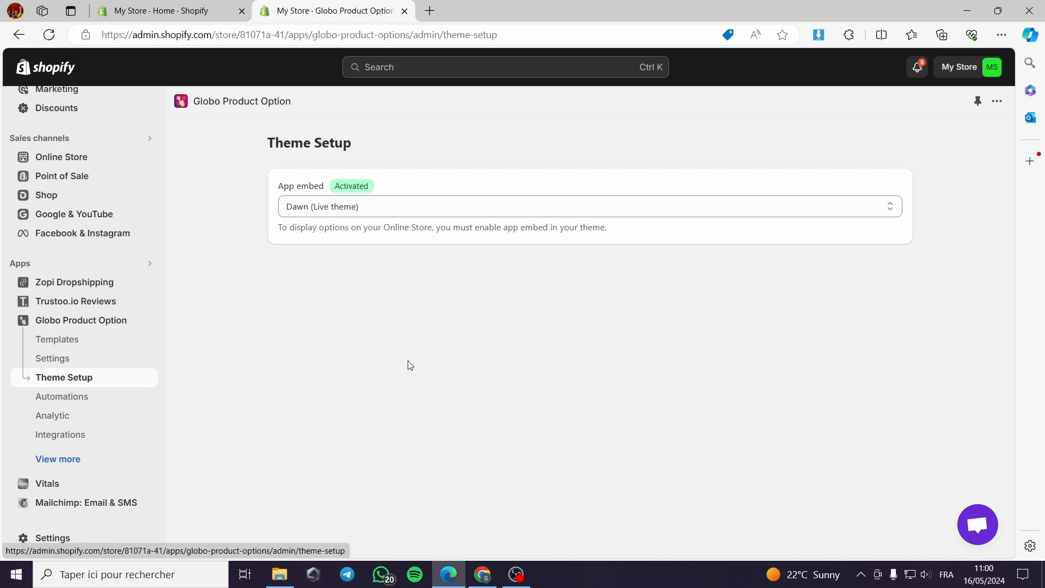
scroll(49, 266, "up", 2)
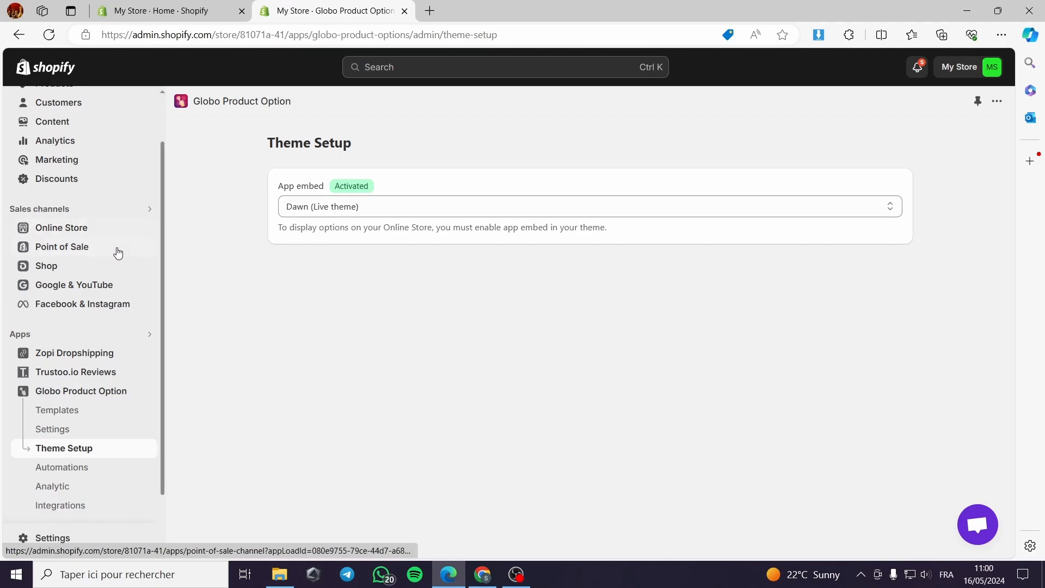
scroll(130, 270, "down", 2)
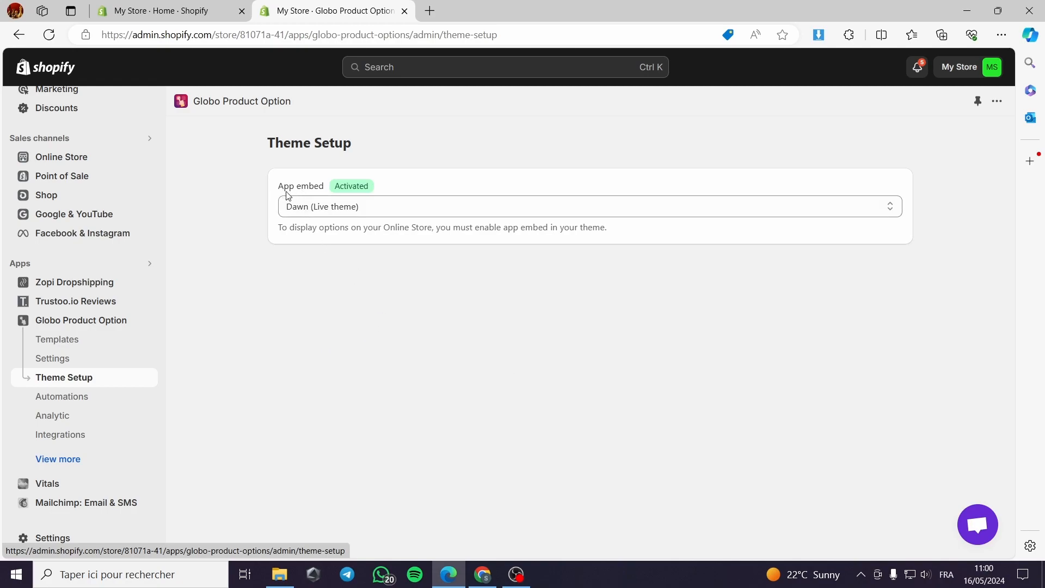
left_click(483, 209)
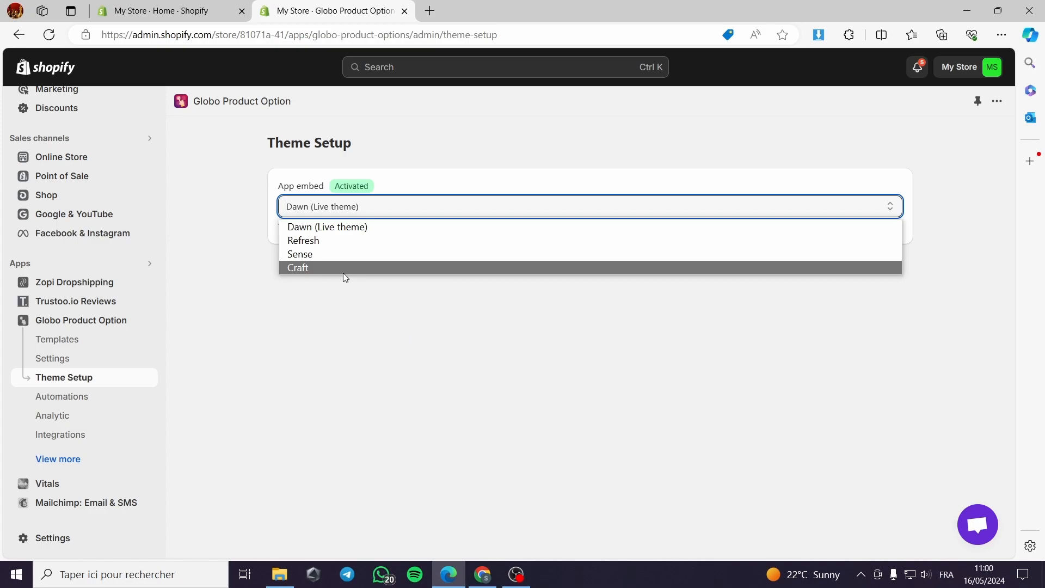
left_click(314, 227)
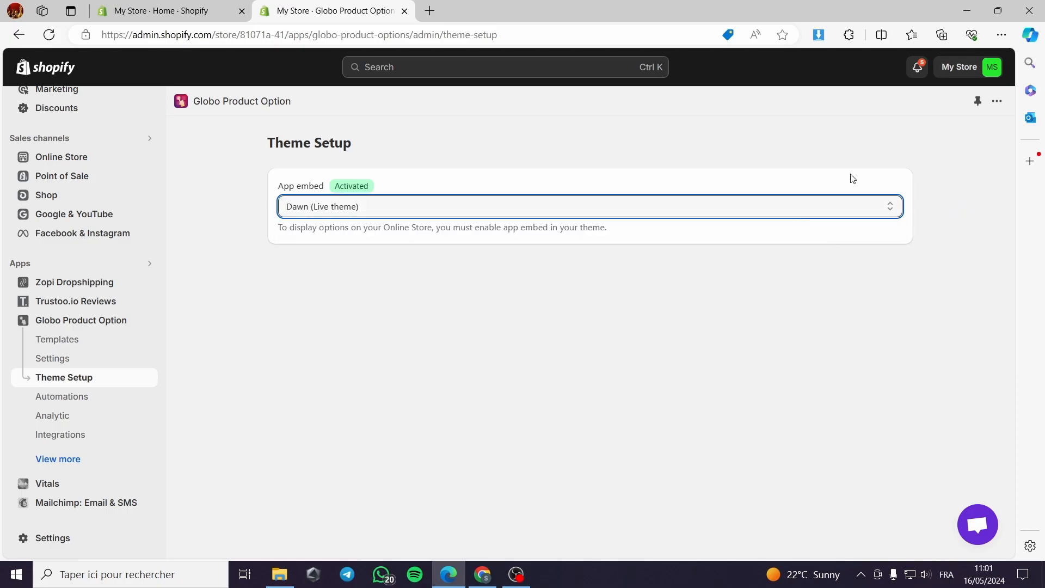
Create a new option set in Globo Product Option and add a Text element to it.
left_click(82, 320)
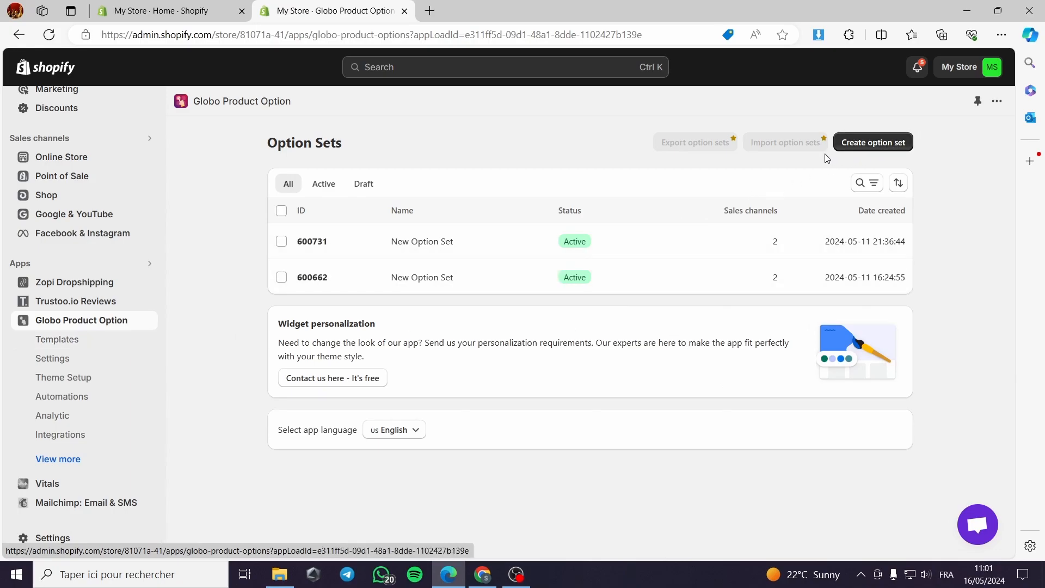
left_click(870, 146)
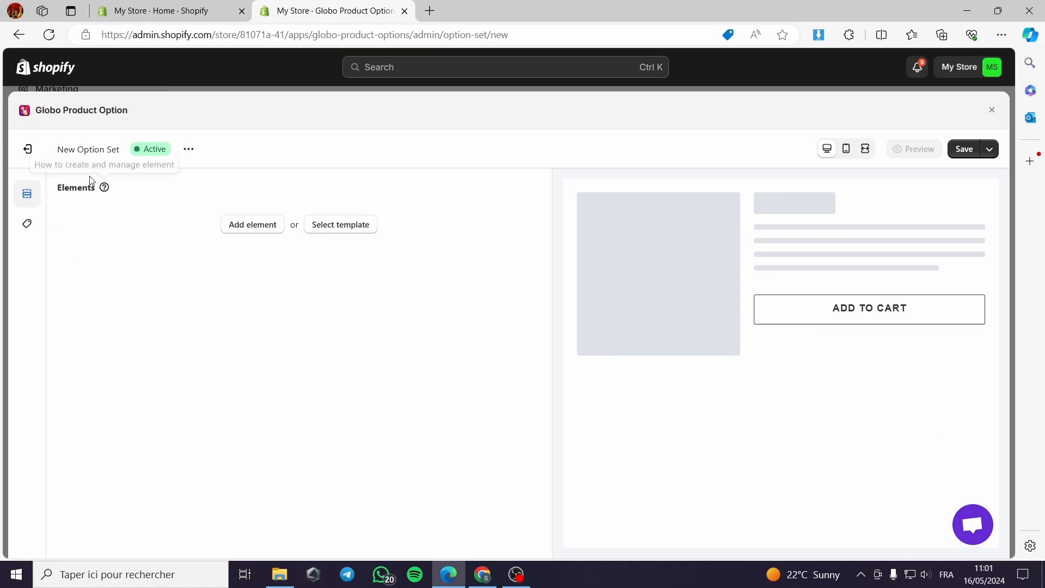
left_click(251, 234)
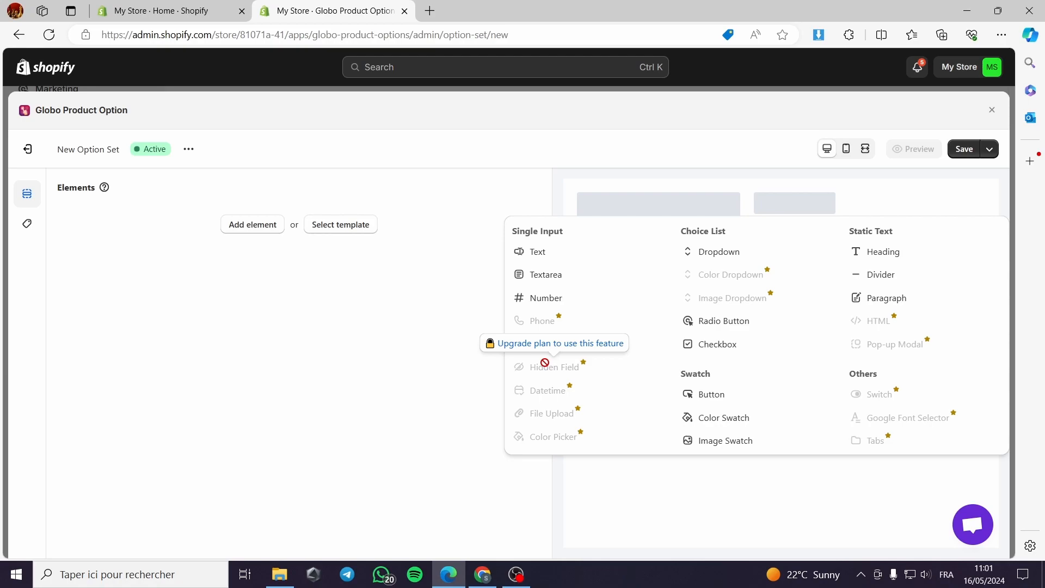
left_click(576, 259)
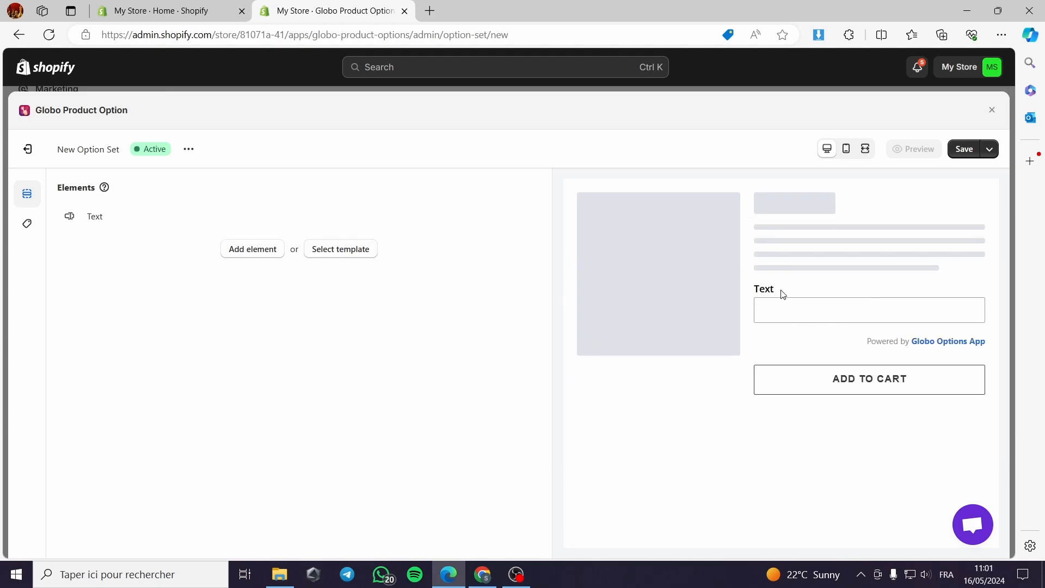
Set the Text element's label to "Name the character that you want to print.".
left_click(95, 218)
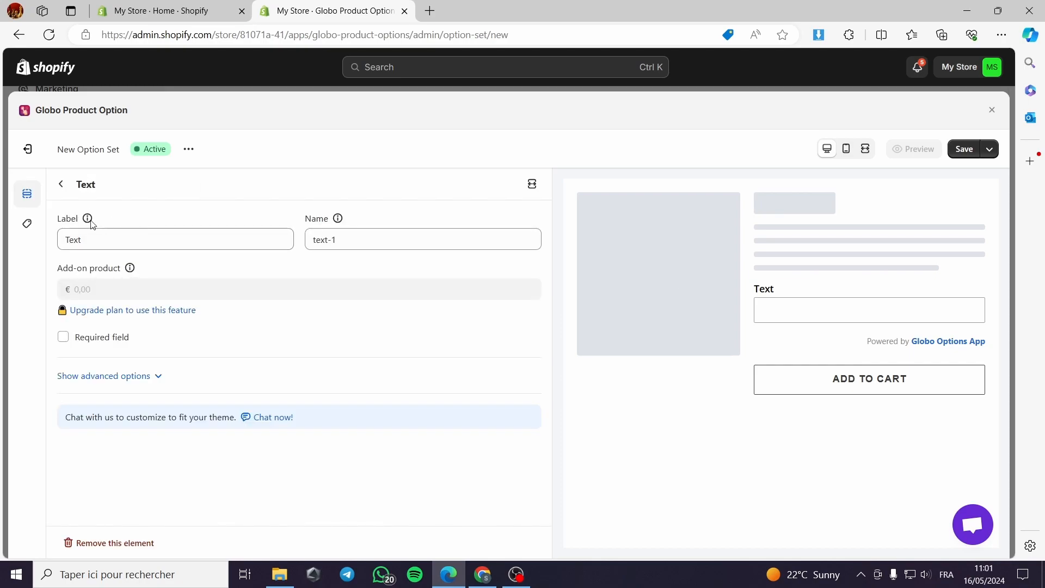
left_click(101, 238)
left_click_drag(124, 240, 55, 243)
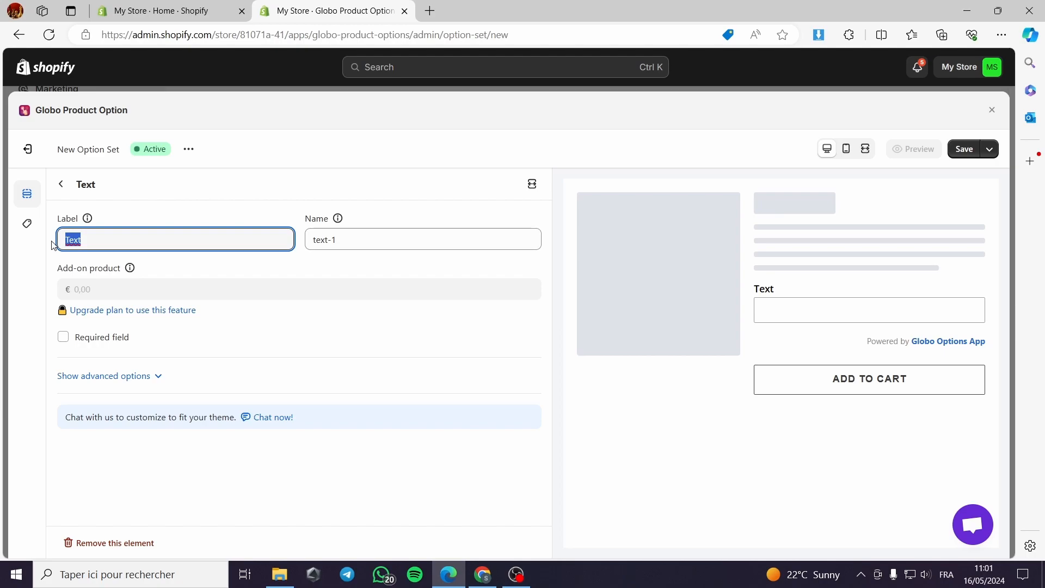
type("D")
key("BackSpace")
type("Name the charact")
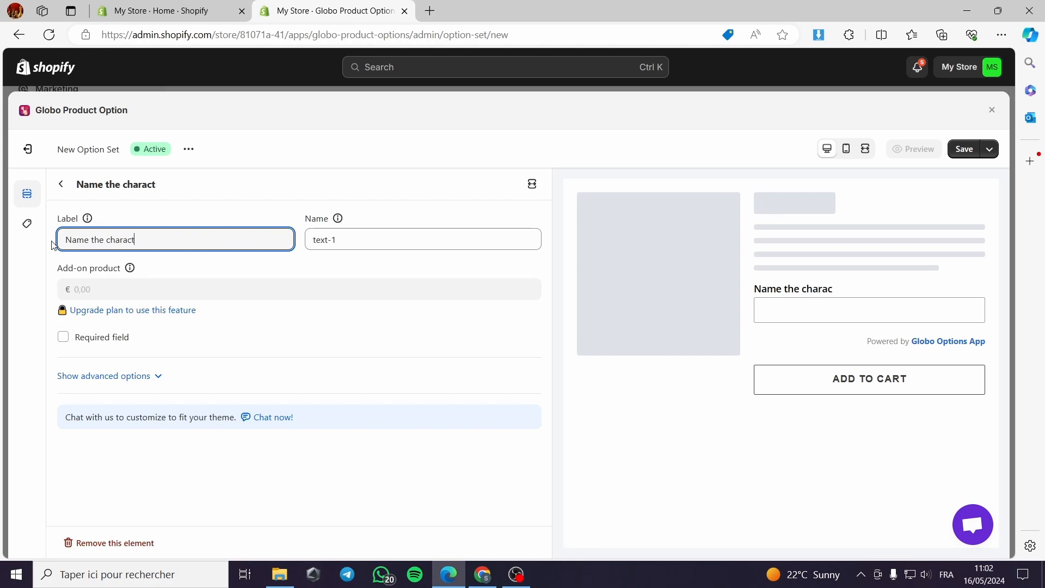
type("er that youwa")
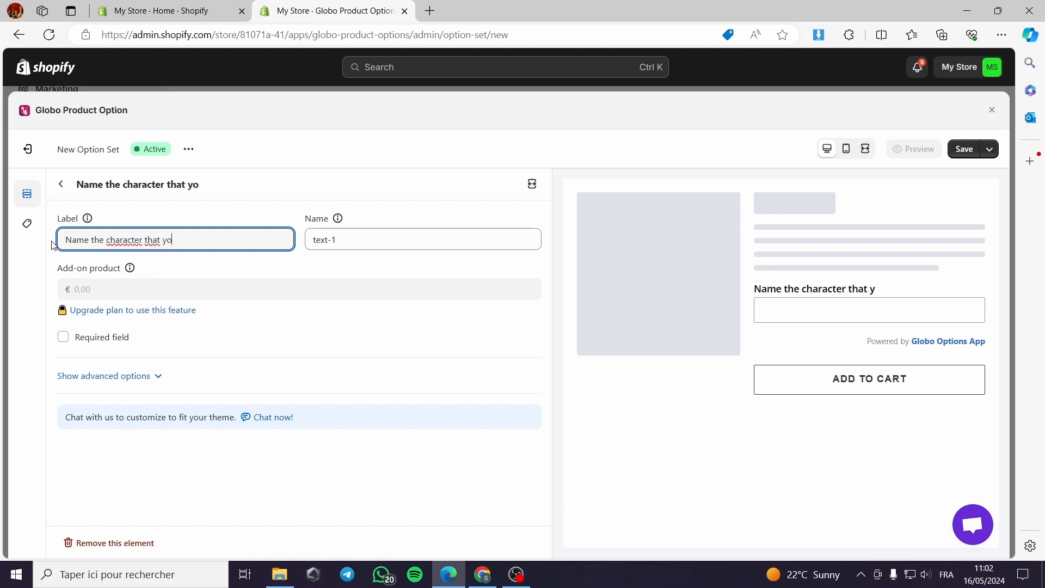
key("BackSpace")
type("want to draw")
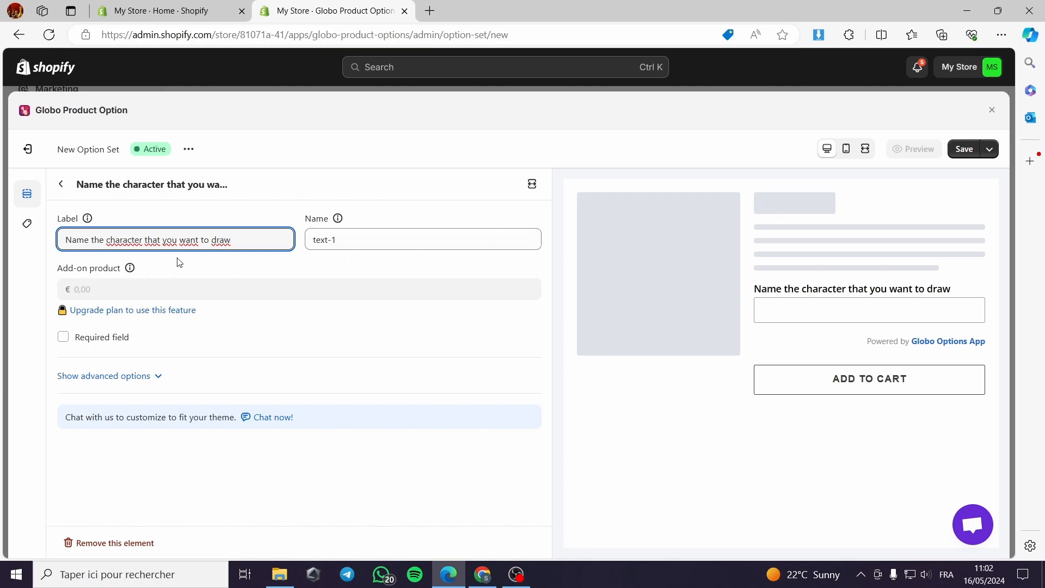
left_click_drag(231, 240, 216, 241)
type("dr")
Switch the text element's required setting on and back off, and look through its advanced options.
left_click(64, 339)
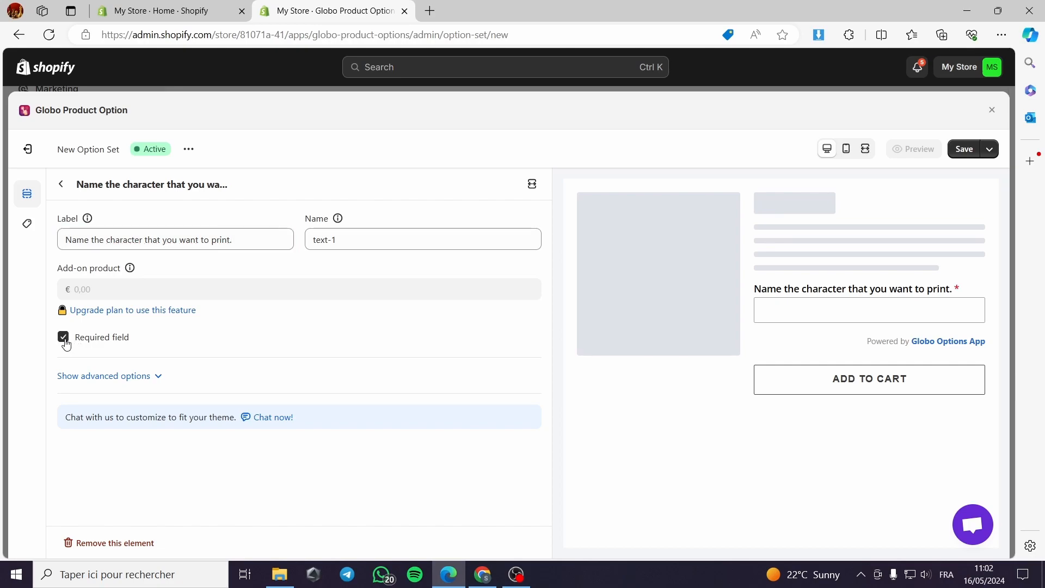
left_click(90, 339)
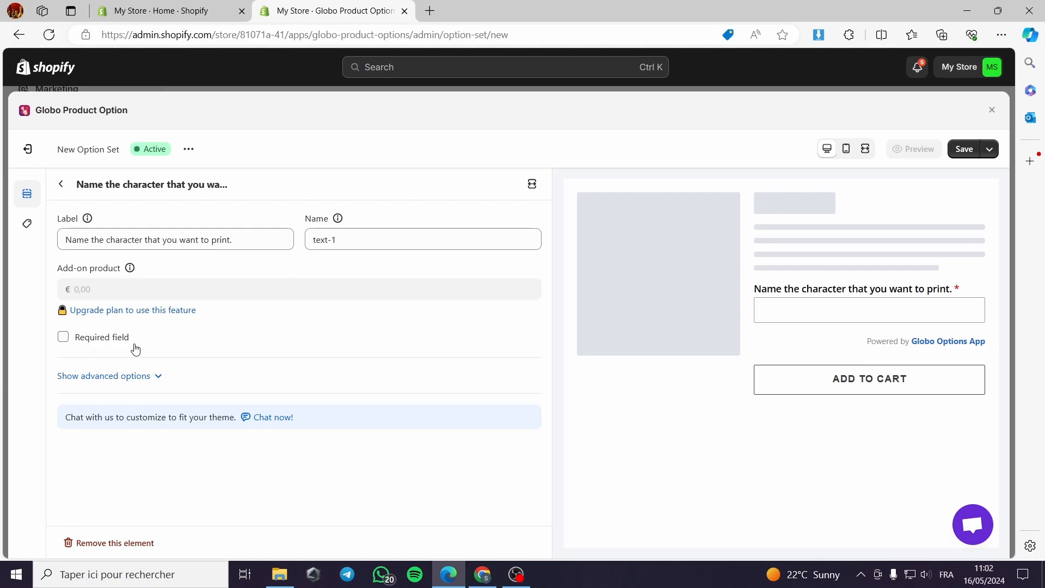
left_click(163, 381)
scroll(199, 310, "down", 5)
scroll(207, 260, "down", 1)
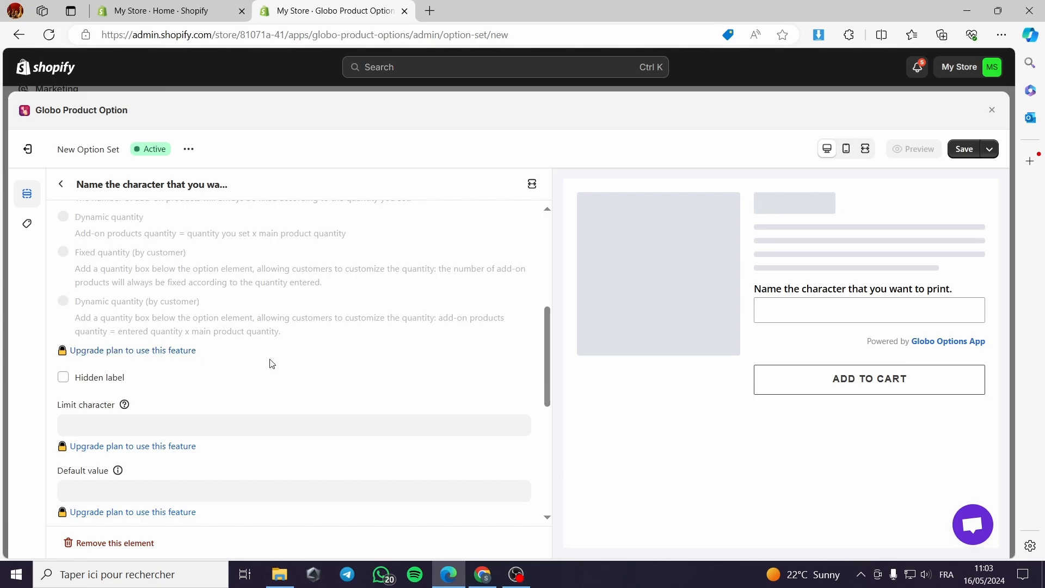
scroll(273, 361, "up", 2)
scroll(249, 361, "down", 4)
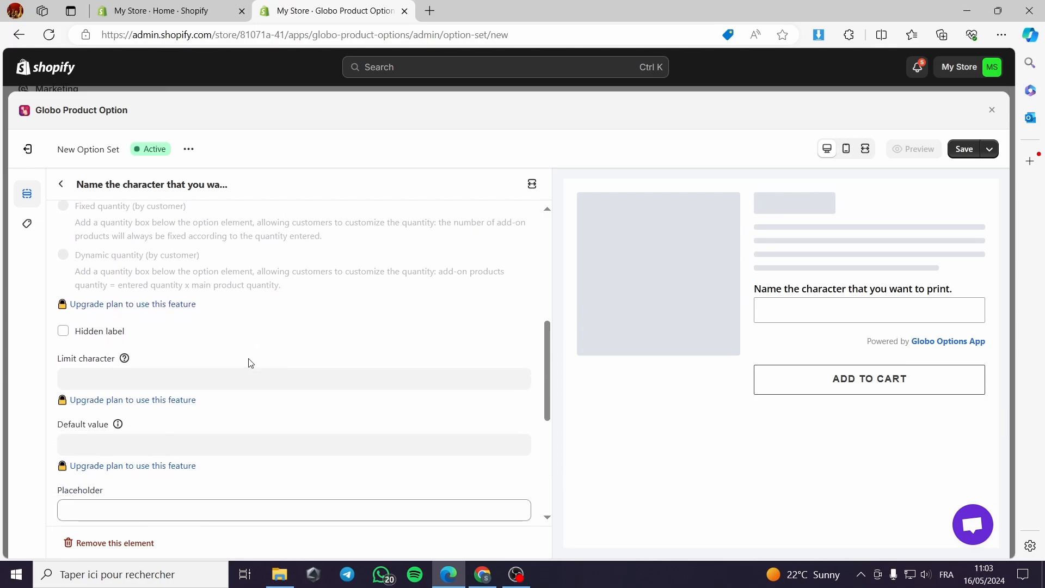
scroll(82, 323, "down", 4)
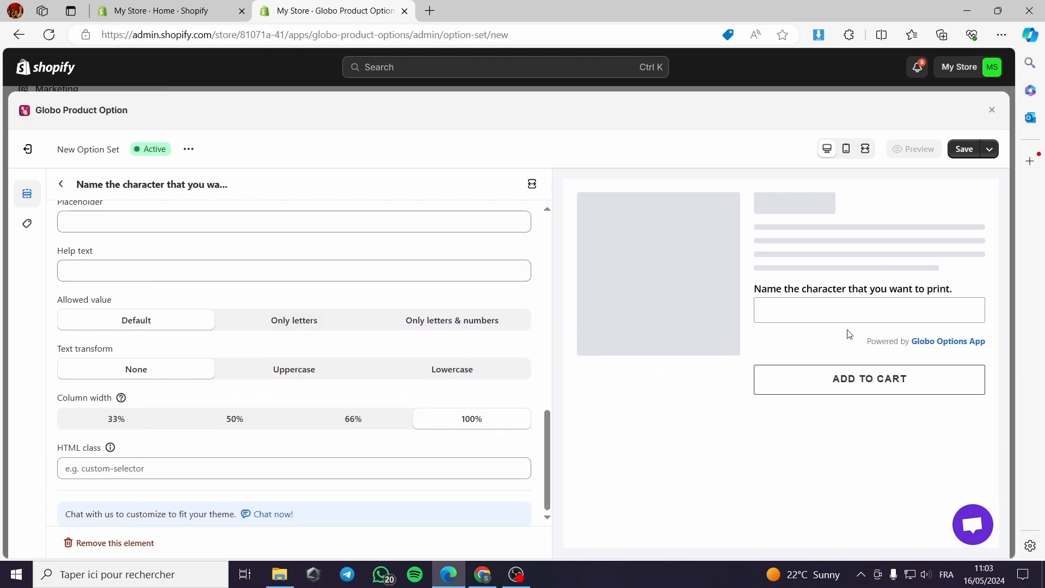
Try column widths of 66%, 50% and 33% for the text element, and restore the width to 100%.
left_click(361, 423)
left_click(262, 422)
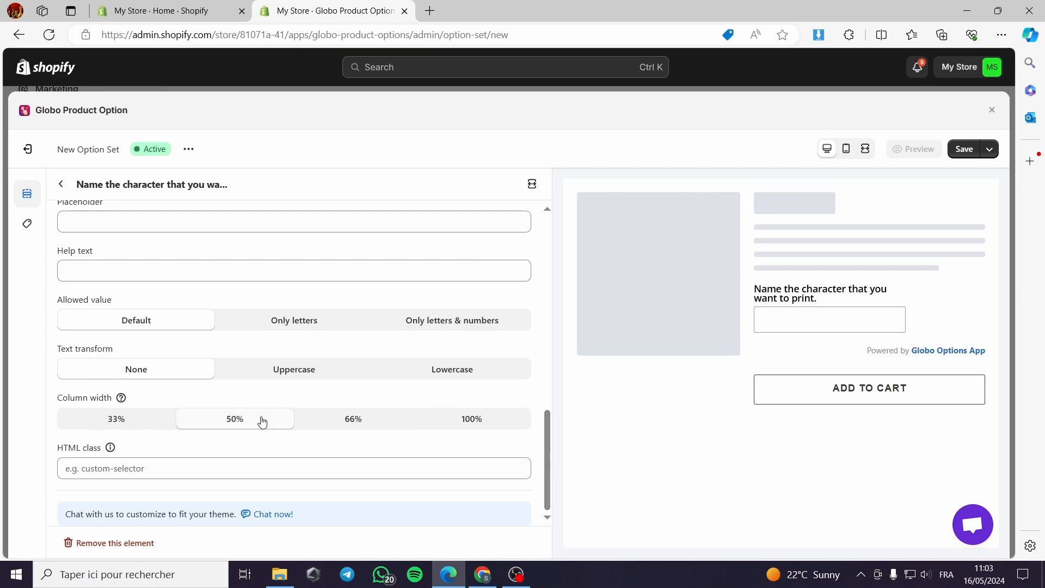
left_click(116, 420)
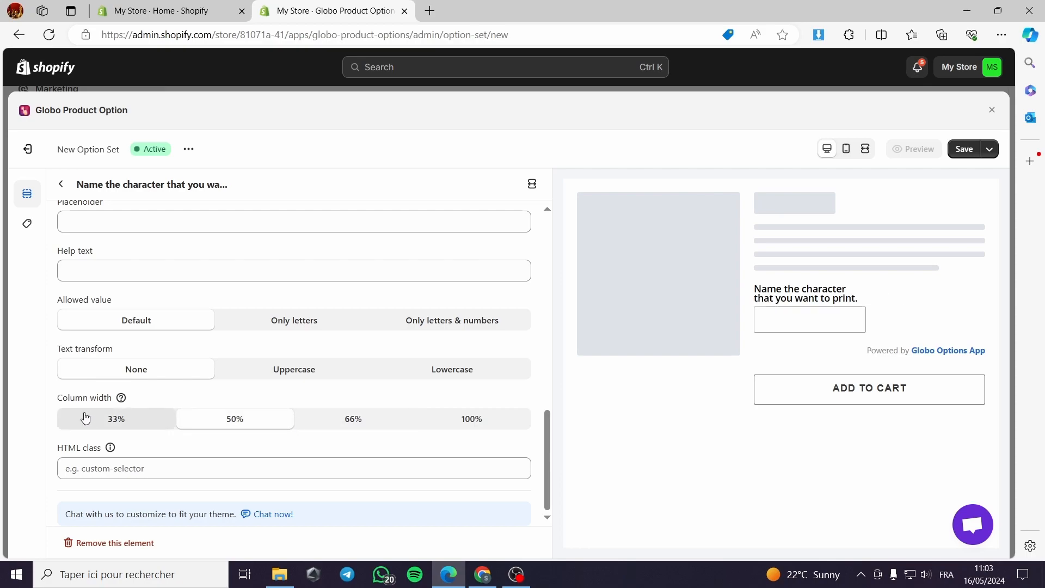
left_click(470, 424)
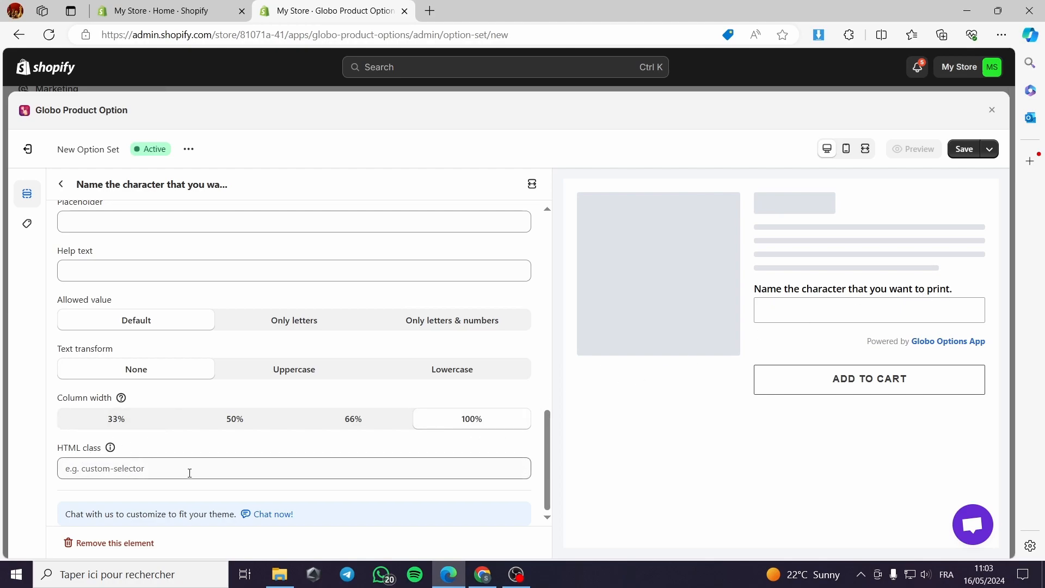
scroll(267, 472, "up", 15)
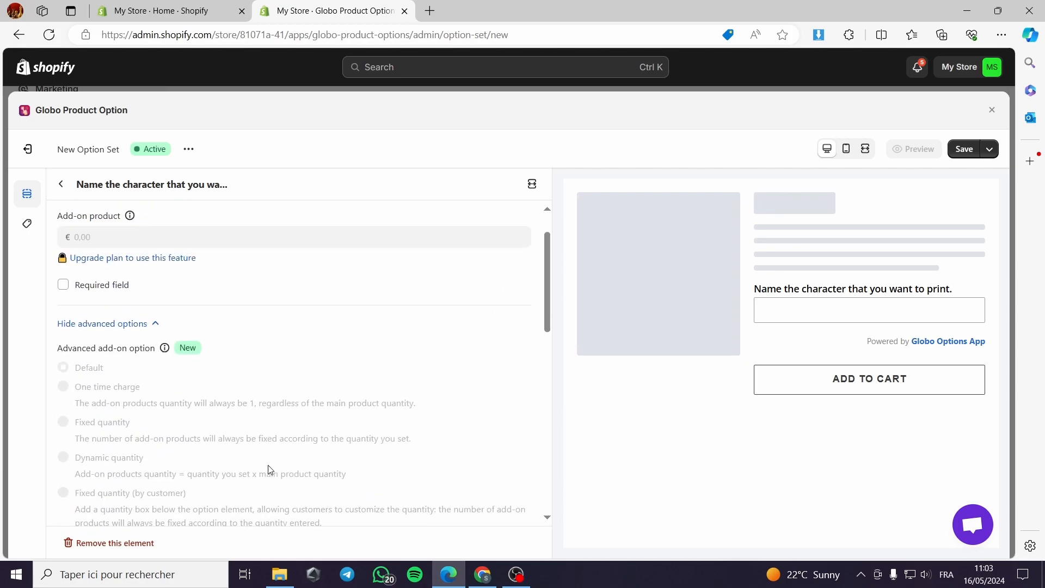
Return to the option set's element list and add a Color Swatch element.
left_click(57, 183)
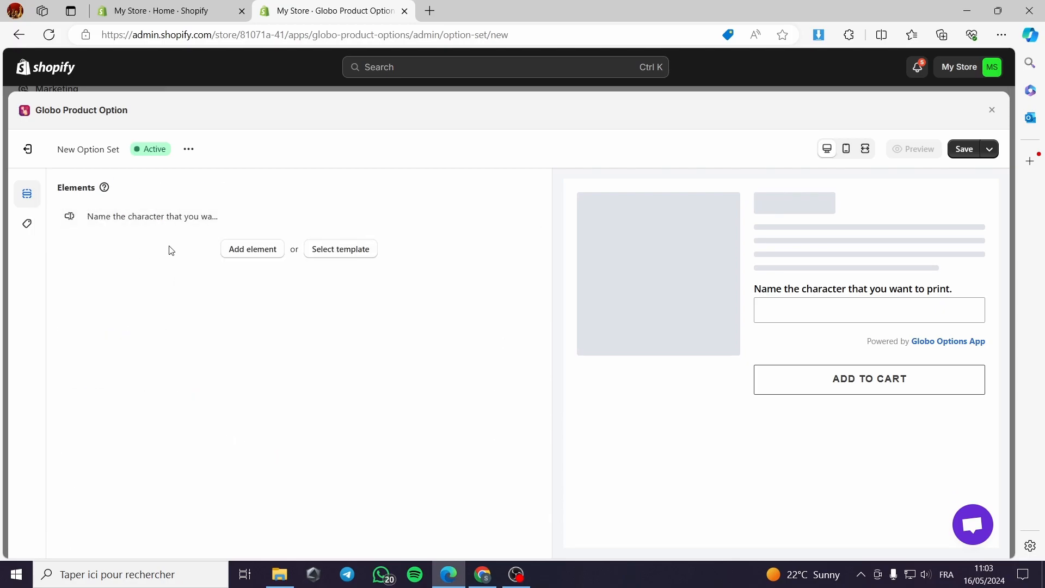
left_click(260, 253)
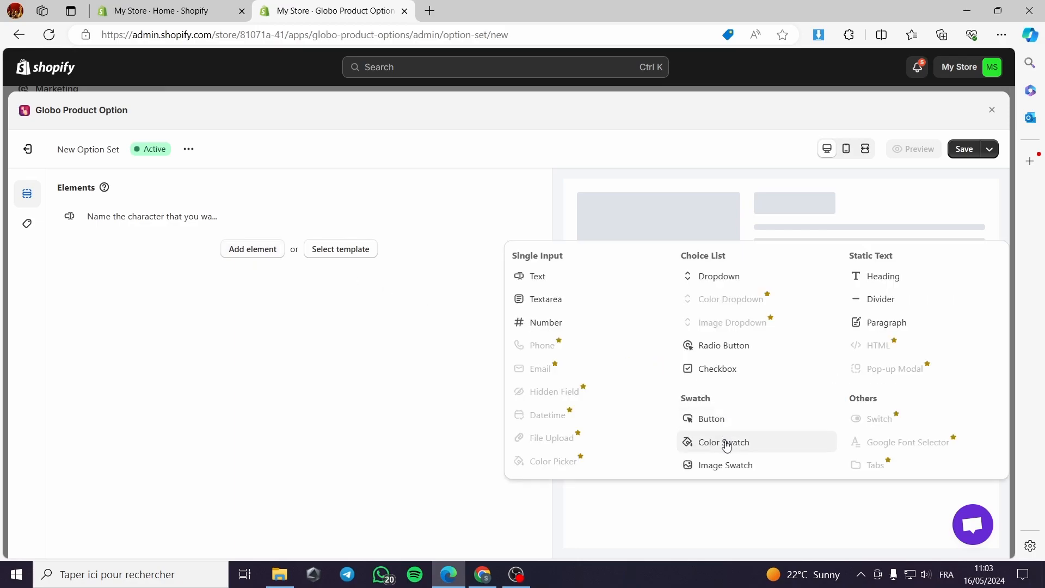
left_click(726, 444)
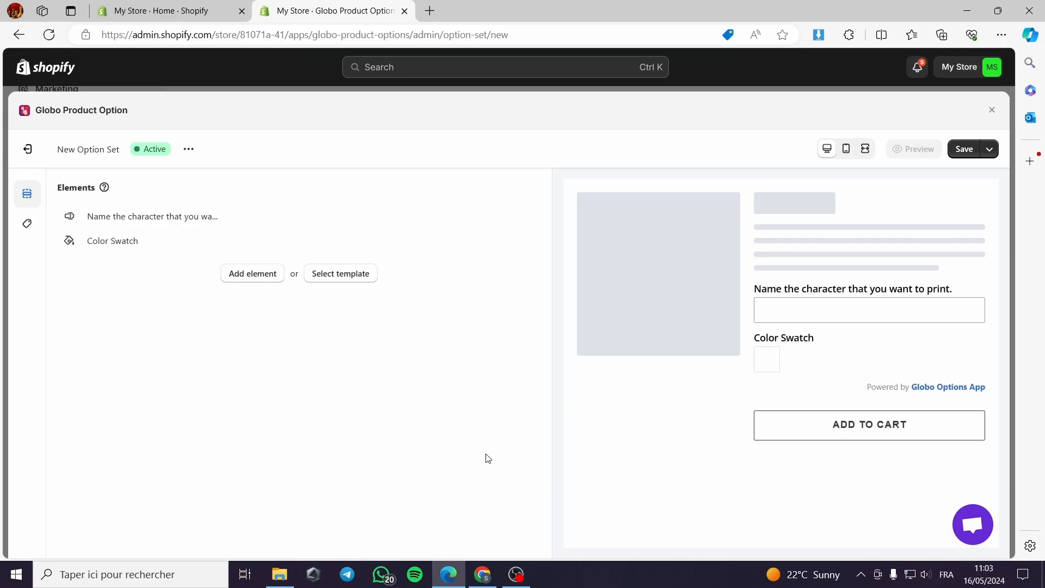
Set the Color Swatch element's label to "Color" and its name to "color".
left_click(154, 245)
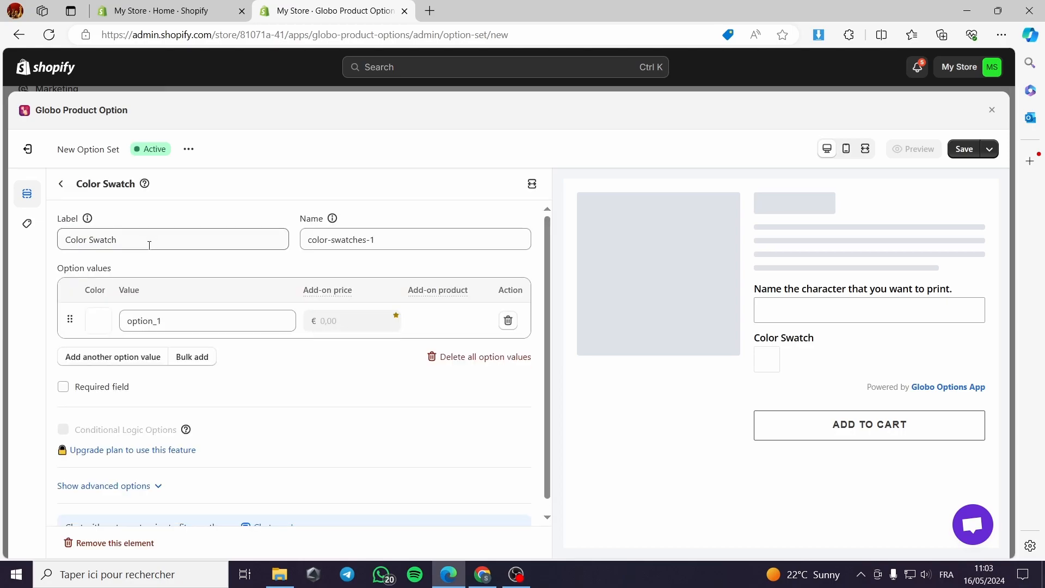
left_click_drag(158, 240, 90, 240)
key("BackSpace")
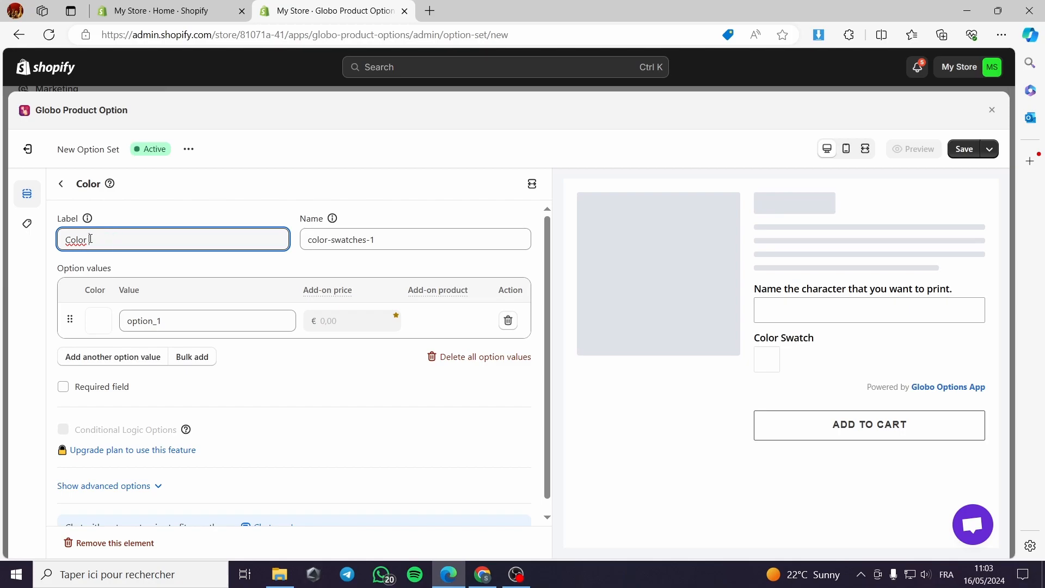
left_click(374, 240)
left_click_drag(373, 239, 329, 246)
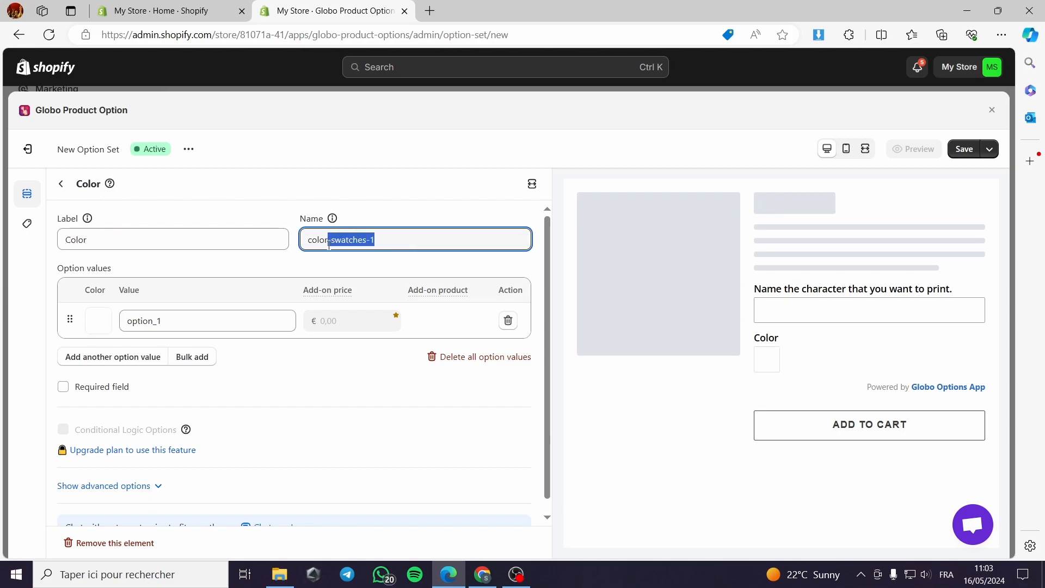
key("BackSpace")
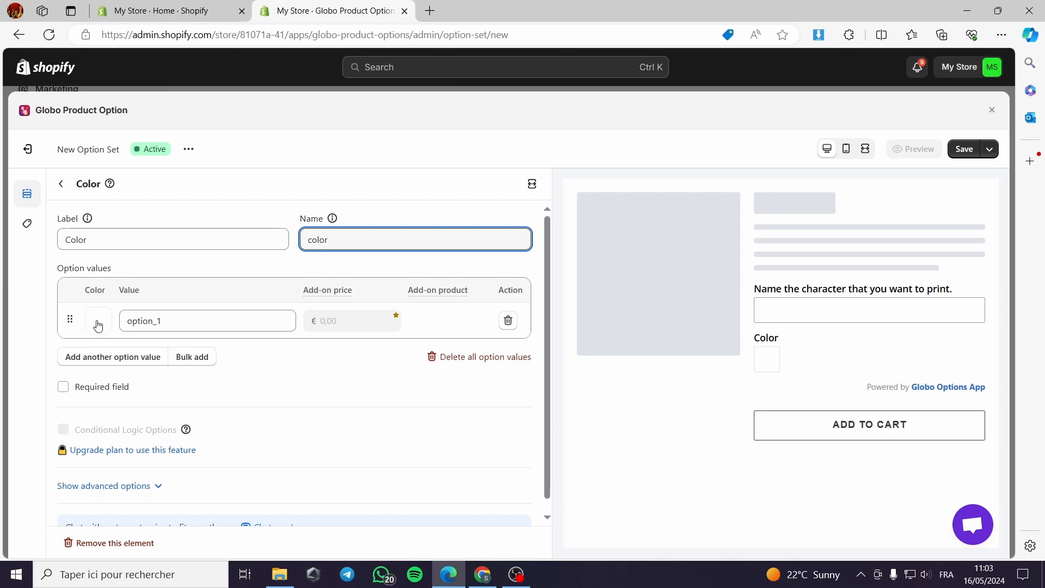
Add a second option value to the Color element and give it a bright red swatch.
left_click(91, 359)
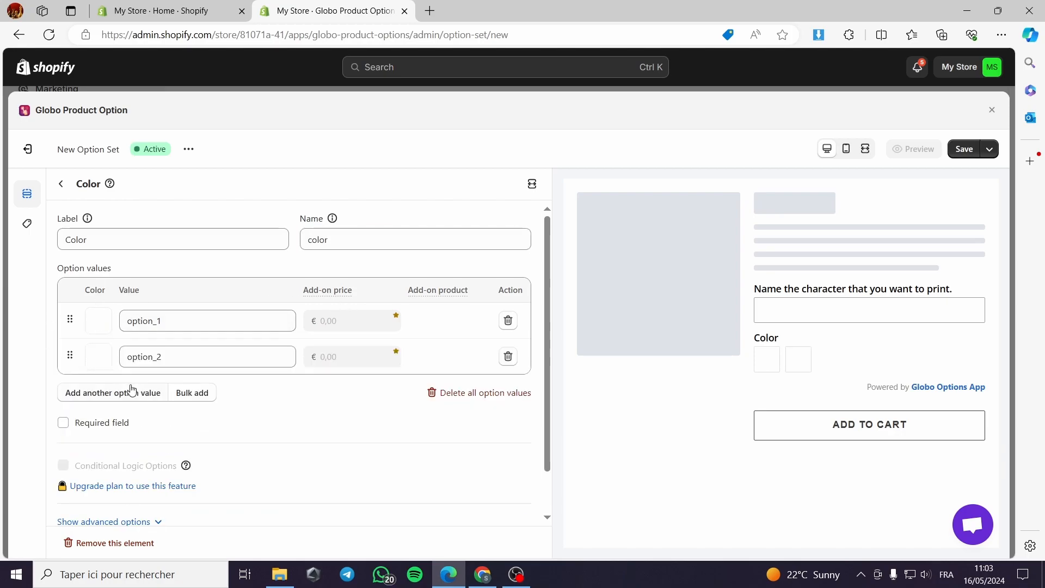
left_click(100, 359)
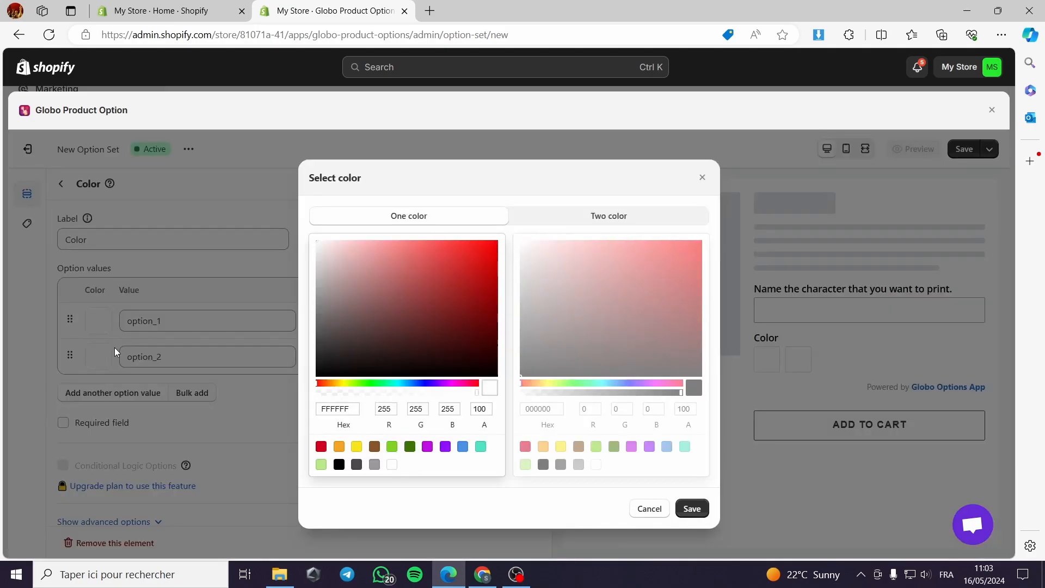
left_click(467, 250)
left_click(692, 509)
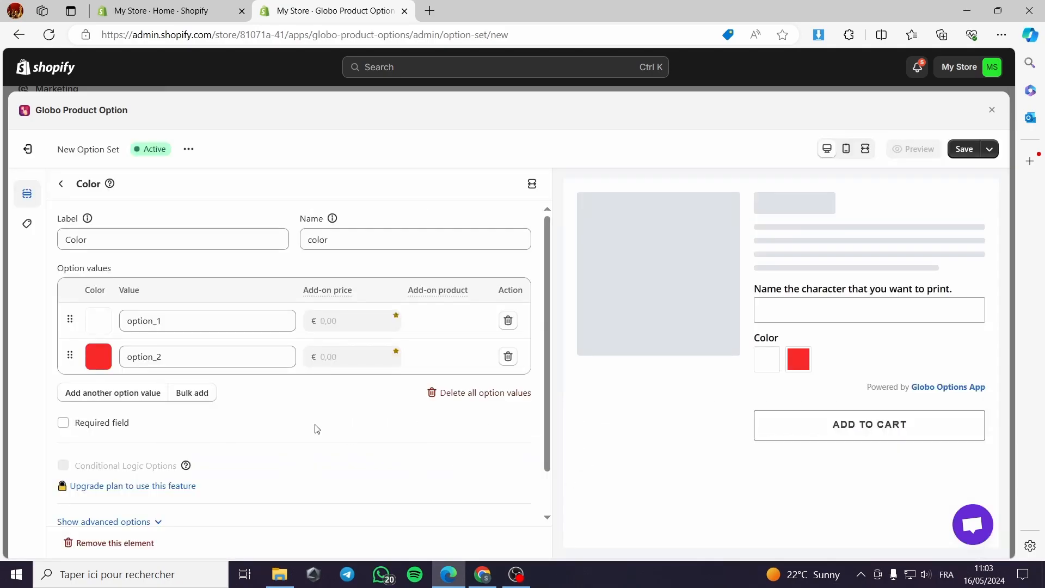
Add a third option value to the Color element and give it a bright green swatch.
left_click(106, 388)
left_click(374, 379)
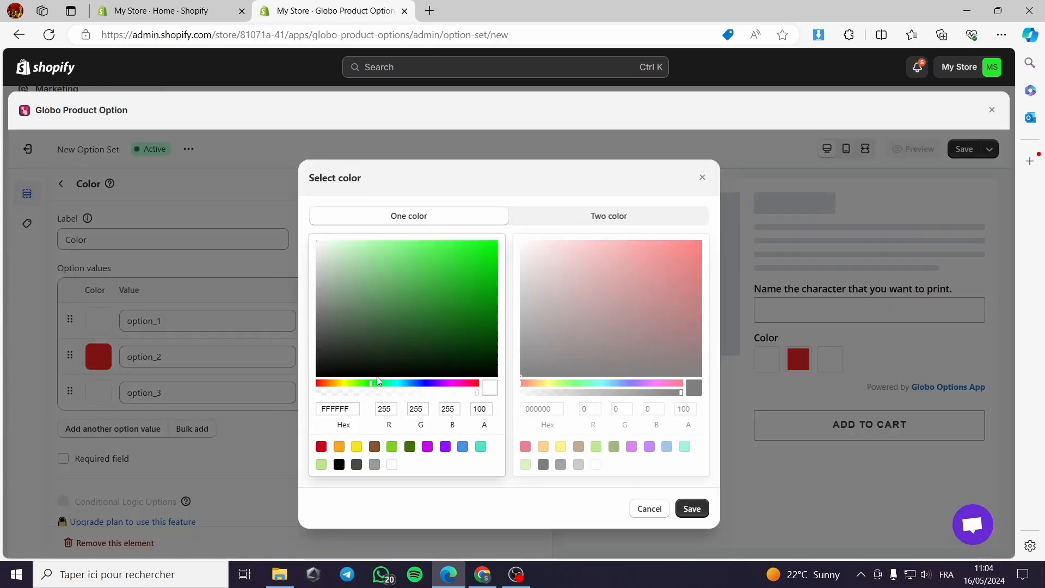
left_click(491, 247)
left_click(693, 508)
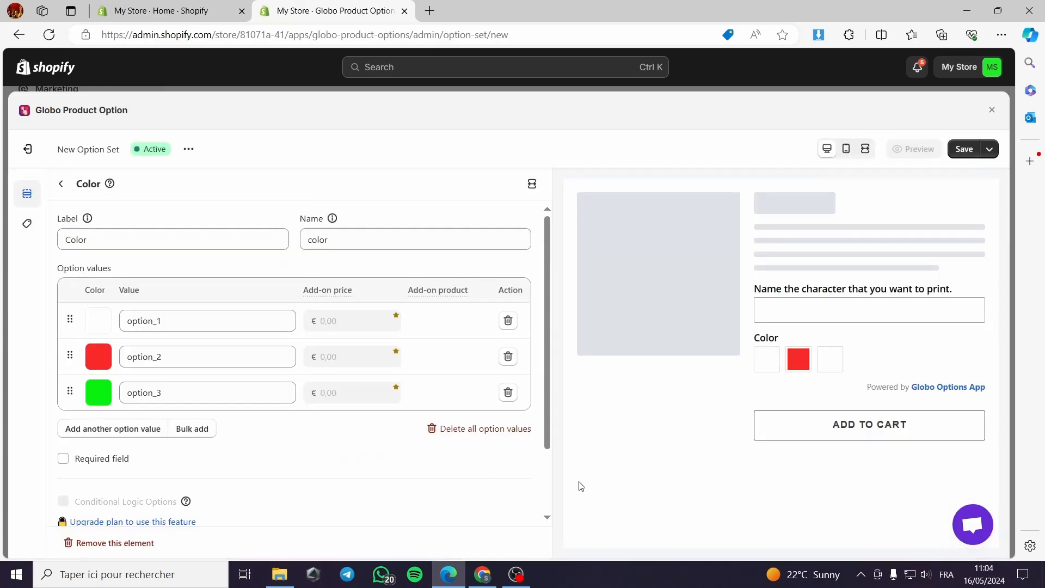
Add a fourth option value to the Color element and give it a black swatch with hex 060606.
left_click(93, 429)
left_click(100, 430)
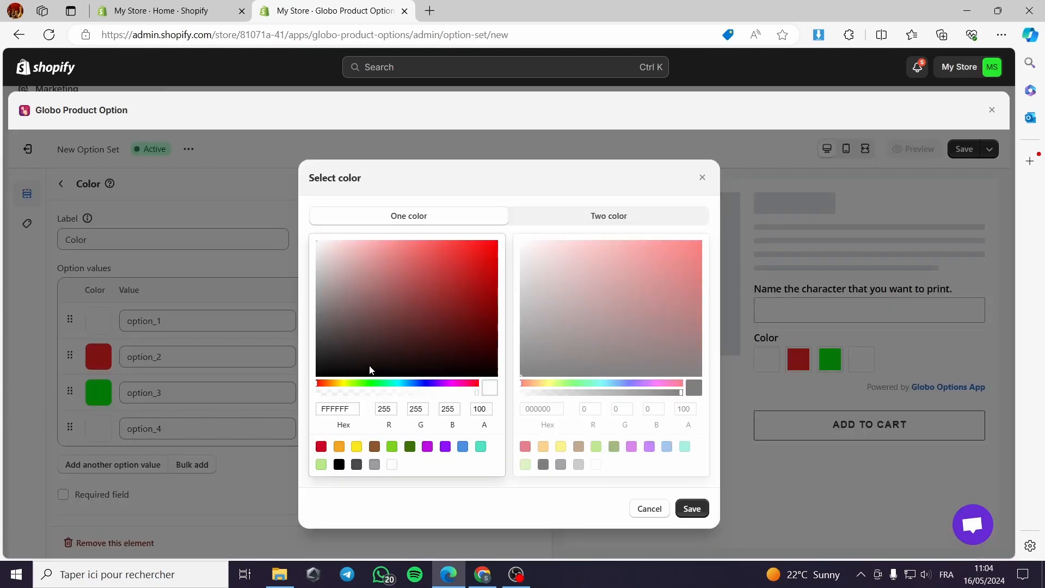
left_click(320, 376)
left_click(692, 508)
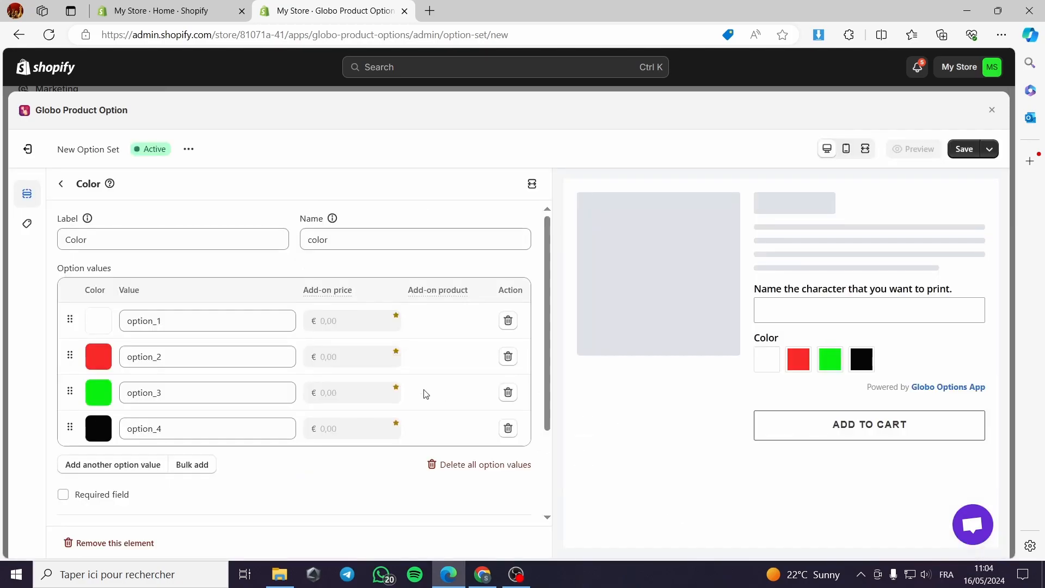
left_click(91, 434)
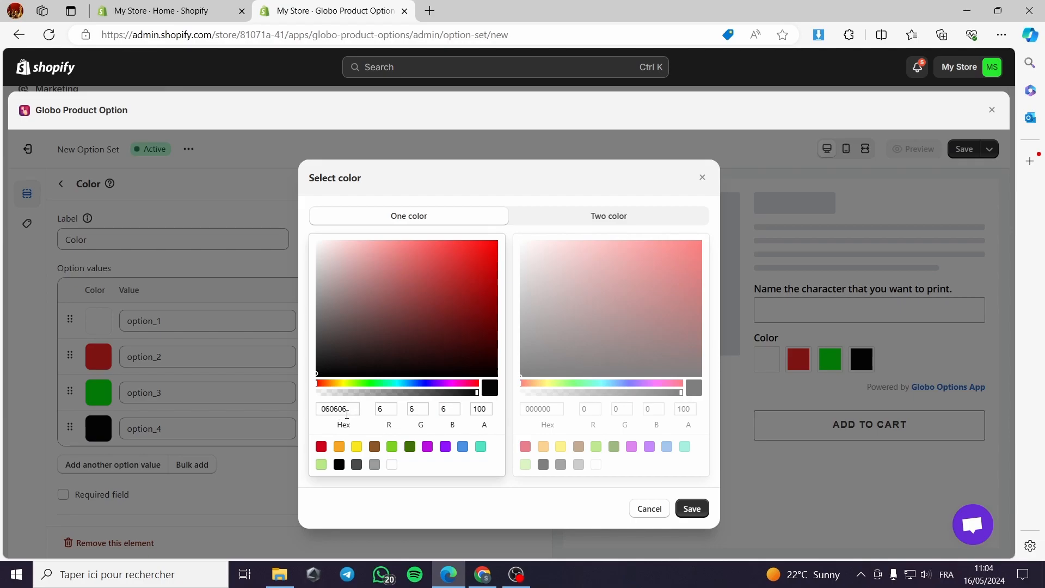
left_click(692, 508)
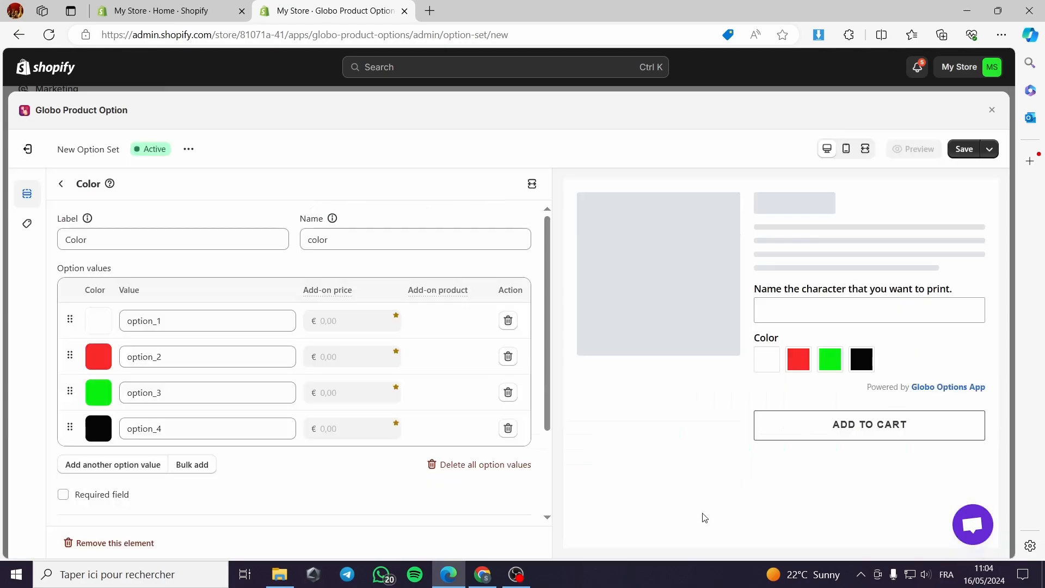
Rename the Color element's first two option values as "White" and "Red" to match their swatches.
double_click(182, 320)
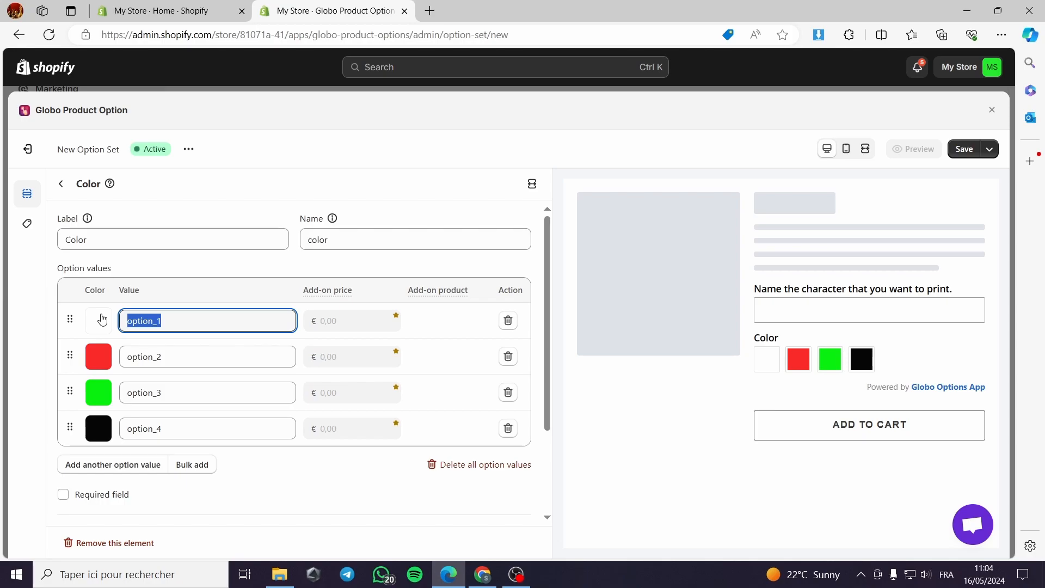
type("White")
key("Tab")
type("re")
key("BackSpace")
key("BackSpace")
type("R")
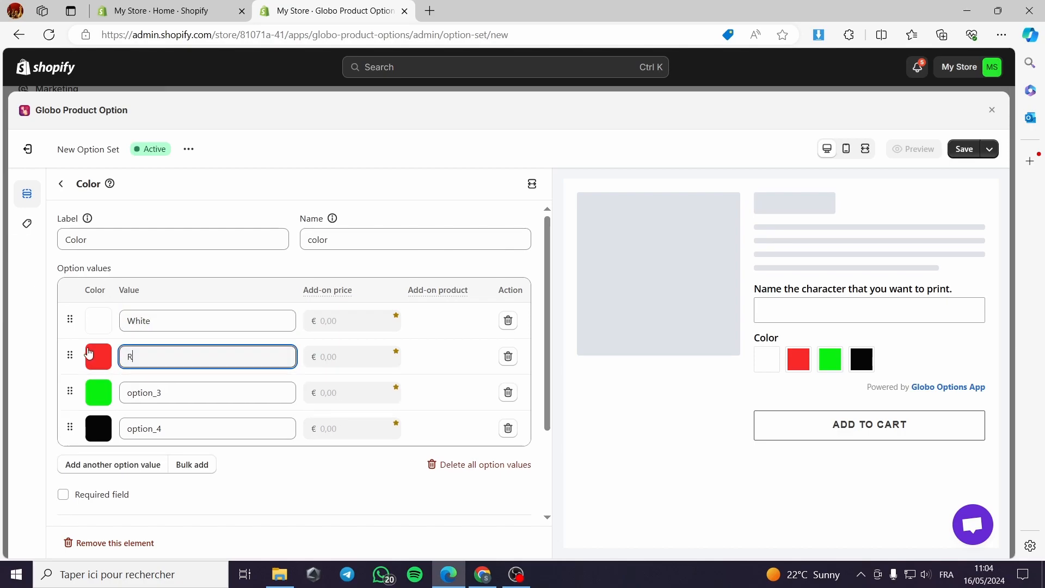
type("ed")
Rename the third and fourth option values of the Color element as "Green" and "Black".
key("Tab")
type("Gr")
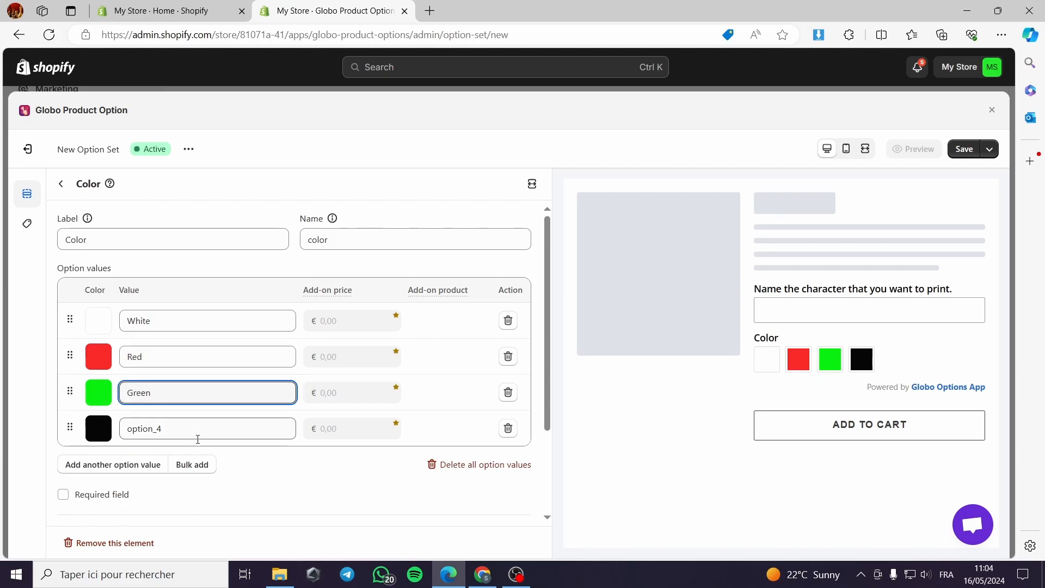
key("Tab")
type("B la")
key("Left")
key("Left")
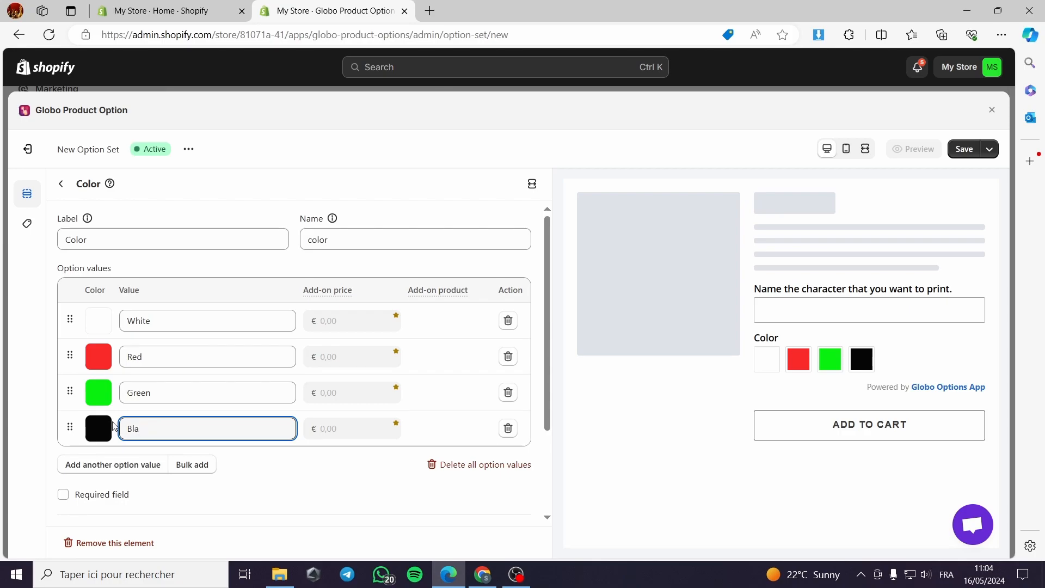
left_click(349, 479)
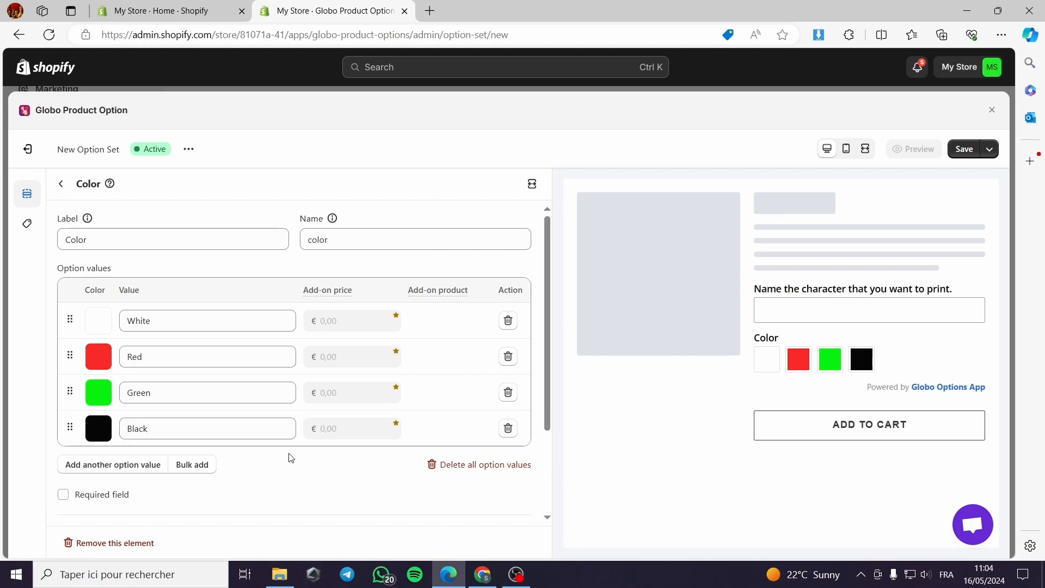
Make the Color element a required field.
scroll(289, 457, "down", 1)
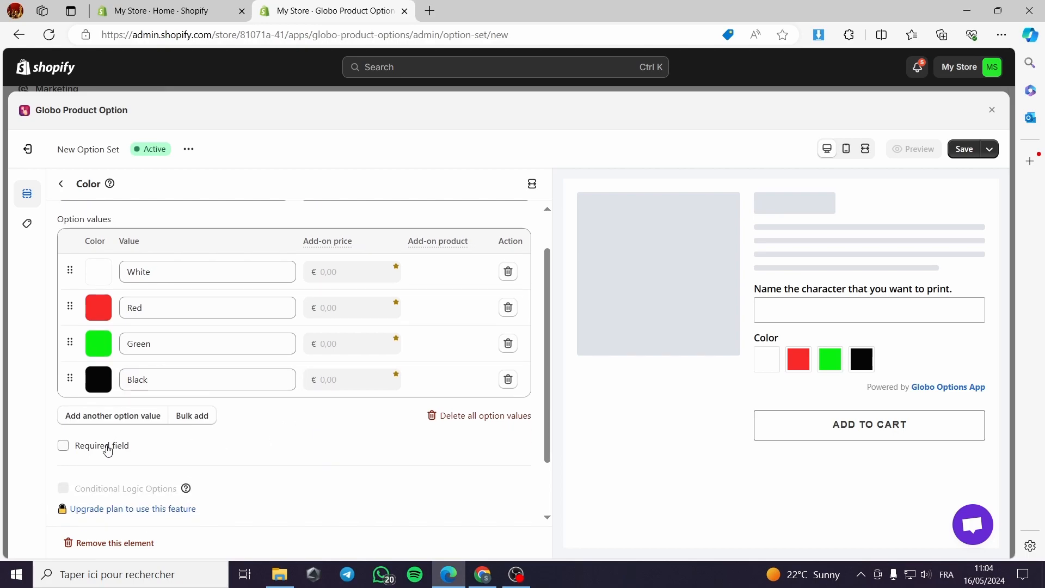
left_click(62, 448)
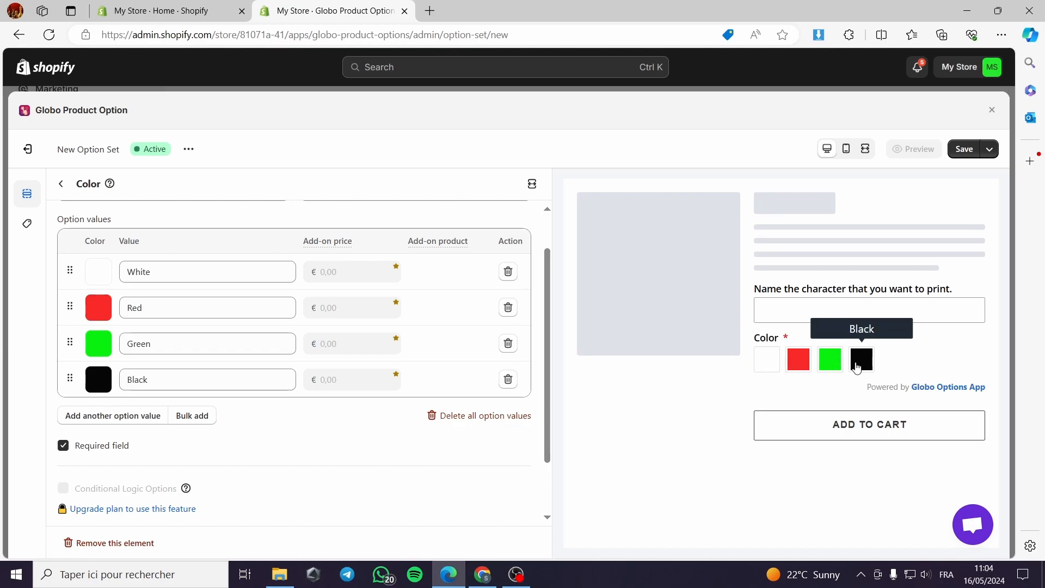
Try 66% and 50% column widths and the Vertical style for the Color element, settling on 100% and Horizontal in its advanced options.
scroll(261, 370, "down", 1)
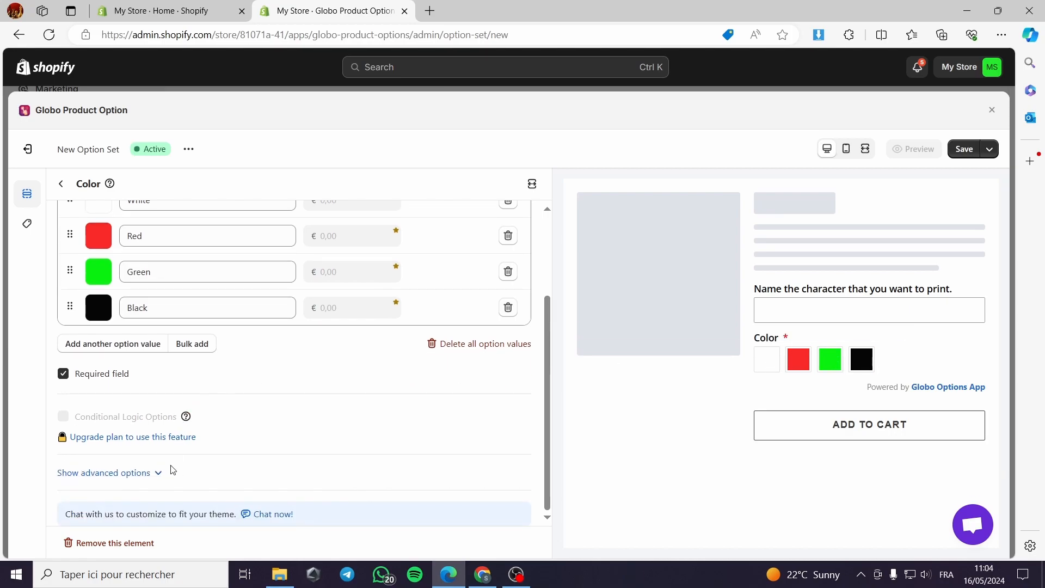
left_click(158, 472)
scroll(214, 468, "down", 10)
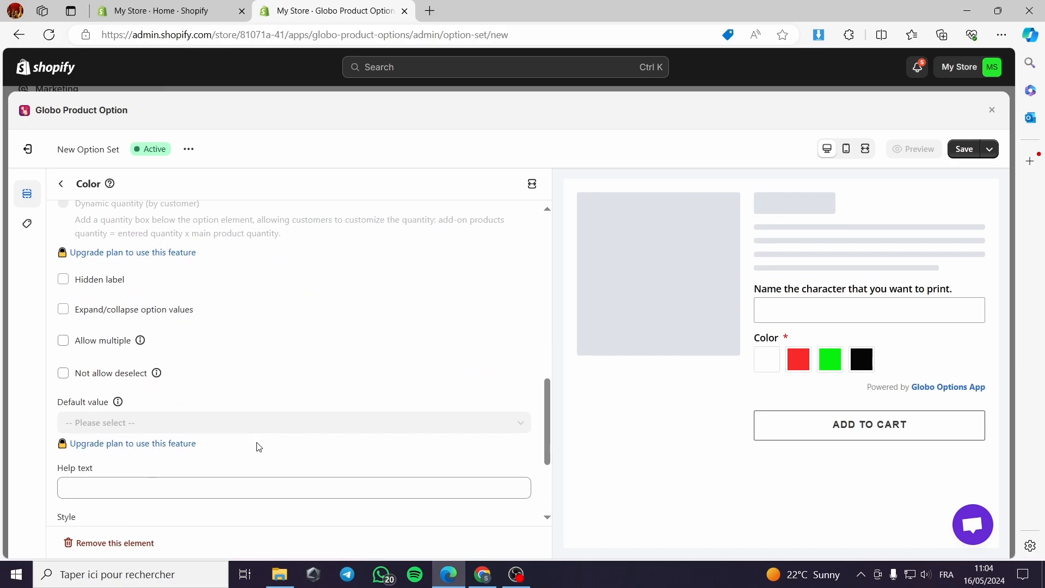
left_click(359, 424)
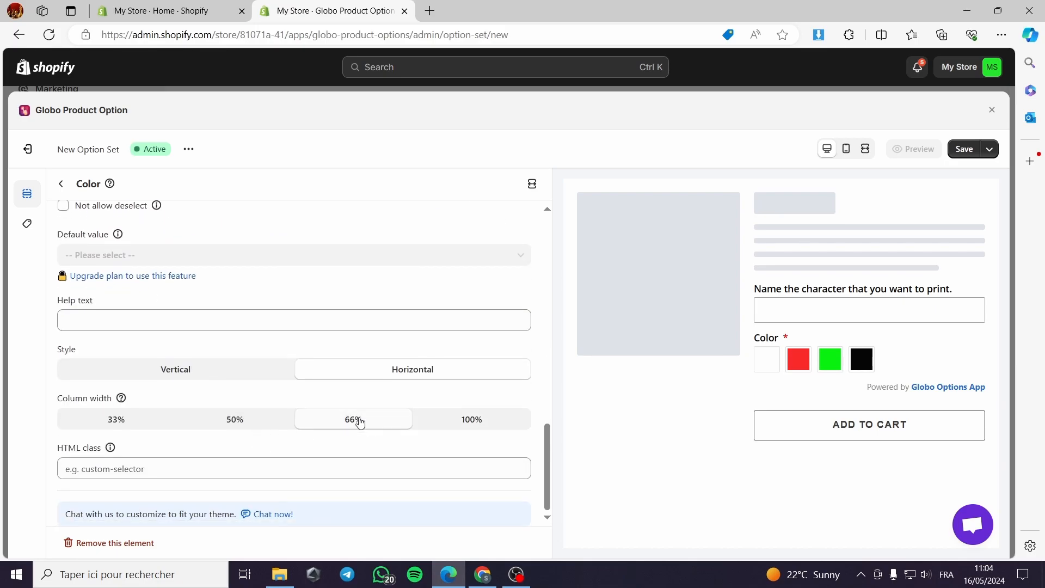
left_click(235, 425)
left_click(193, 373)
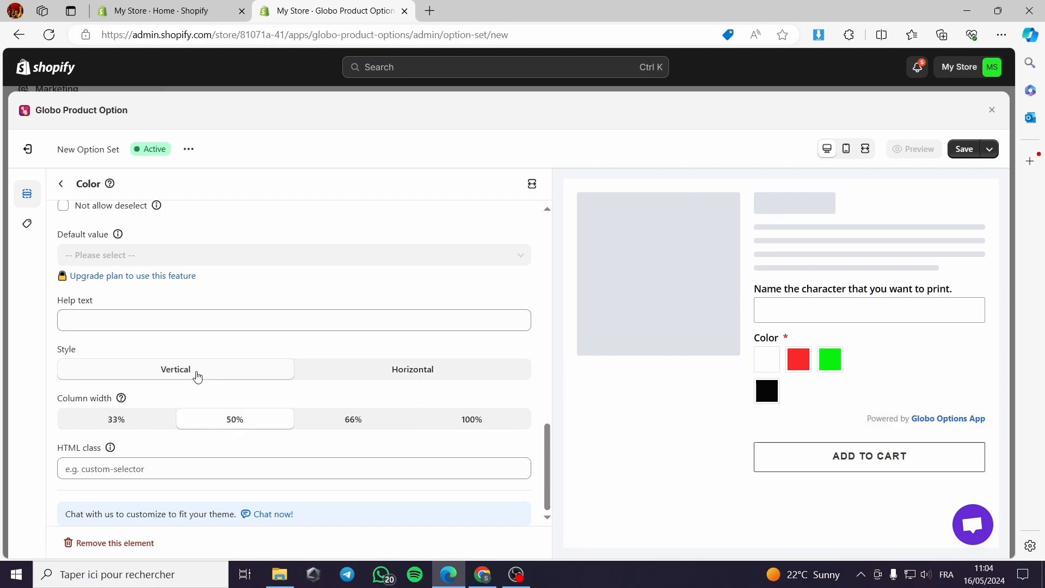
left_click(472, 421)
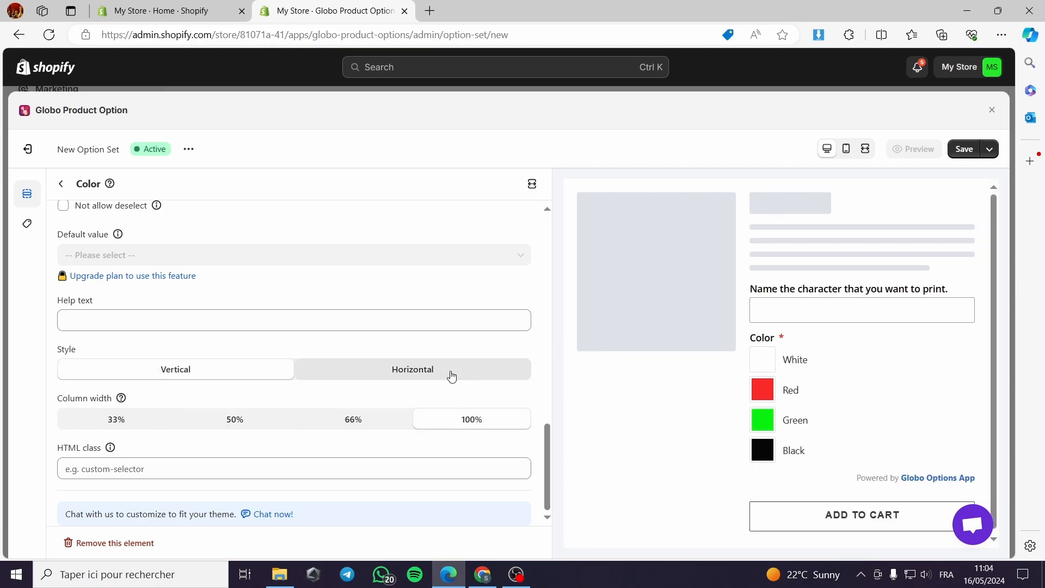
left_click(451, 377)
scroll(214, 443, "up", 5)
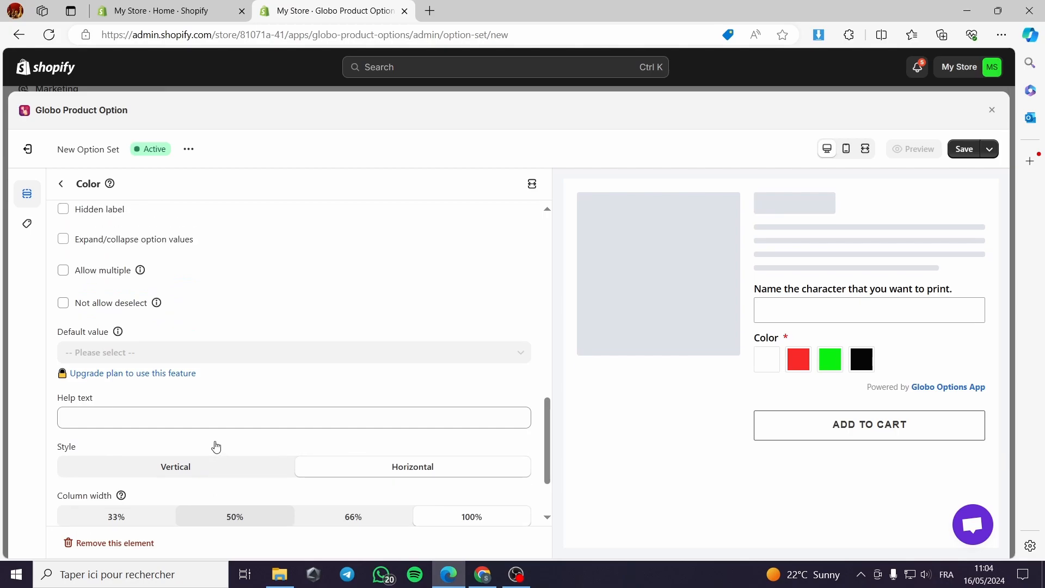
scroll(215, 445, "up", 10)
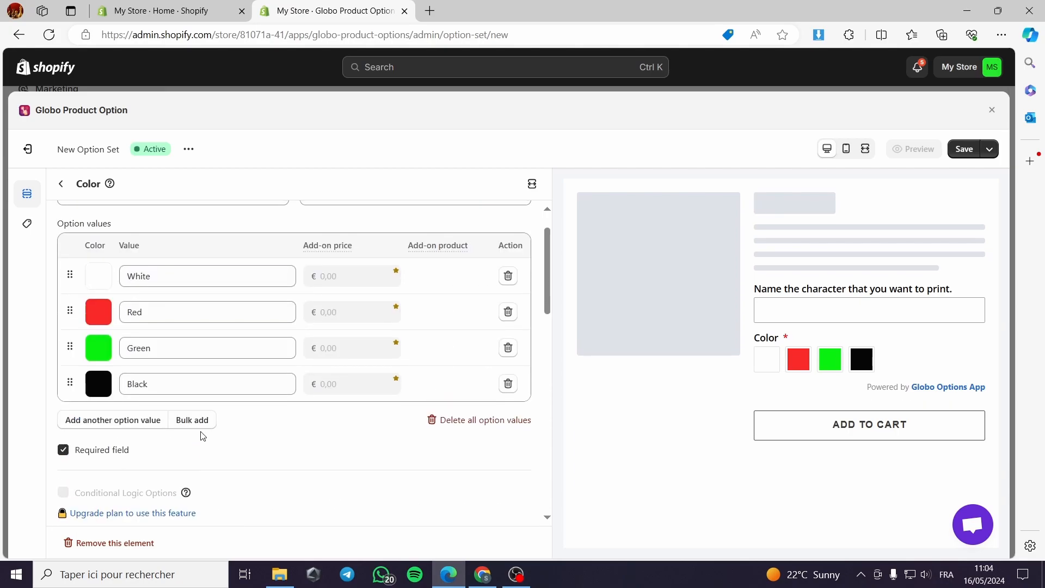
Return to the option set's element list, add a Checkbox element and open its settings.
left_click(62, 184)
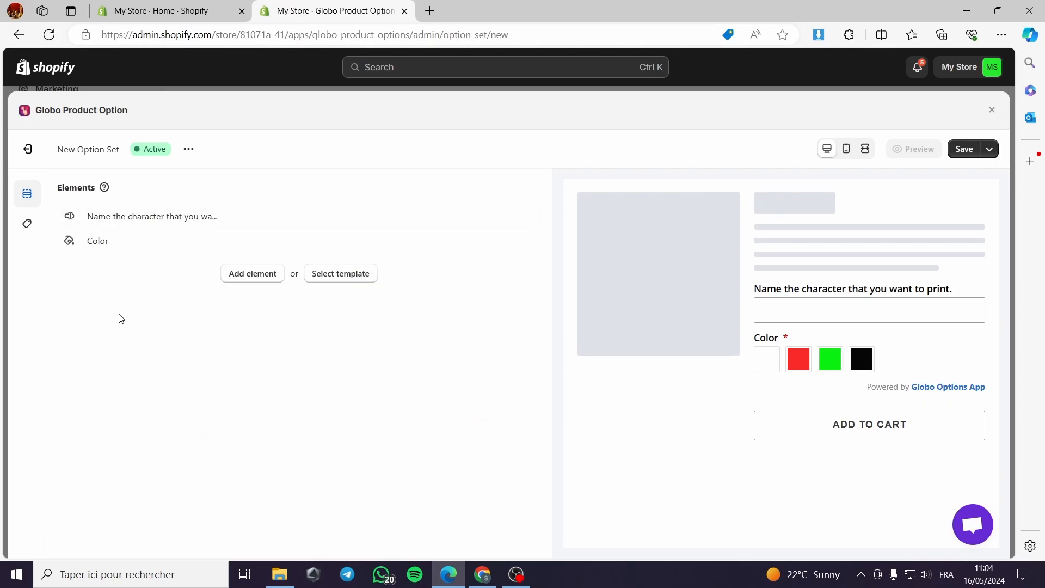
left_click(263, 281)
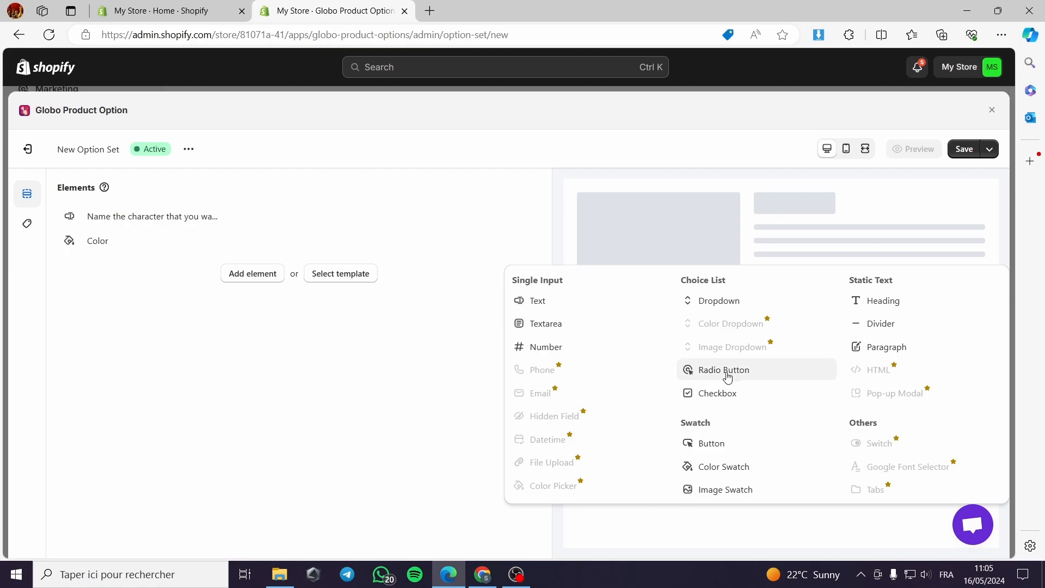
left_click(722, 400)
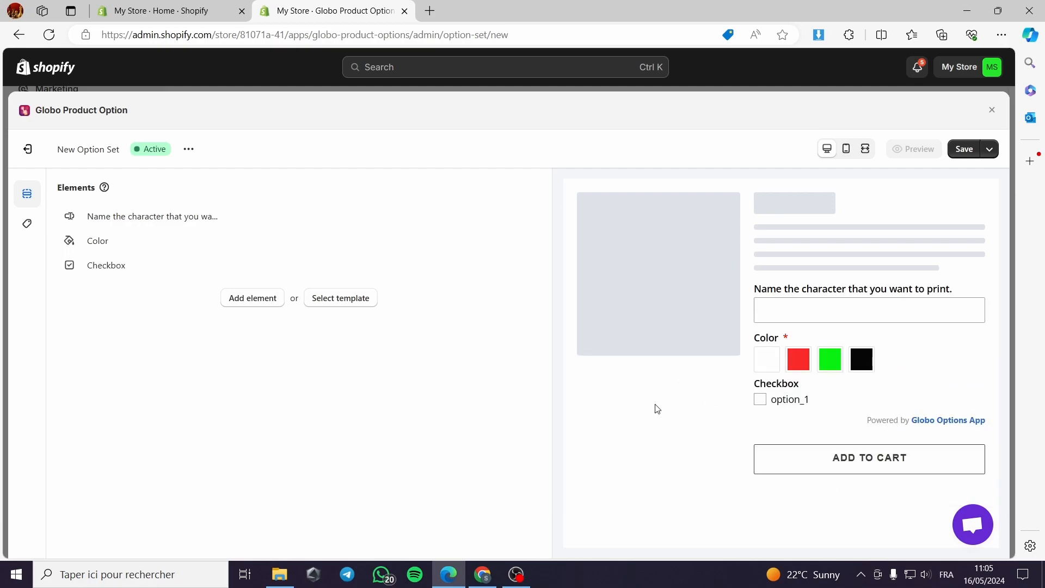
left_click(156, 272)
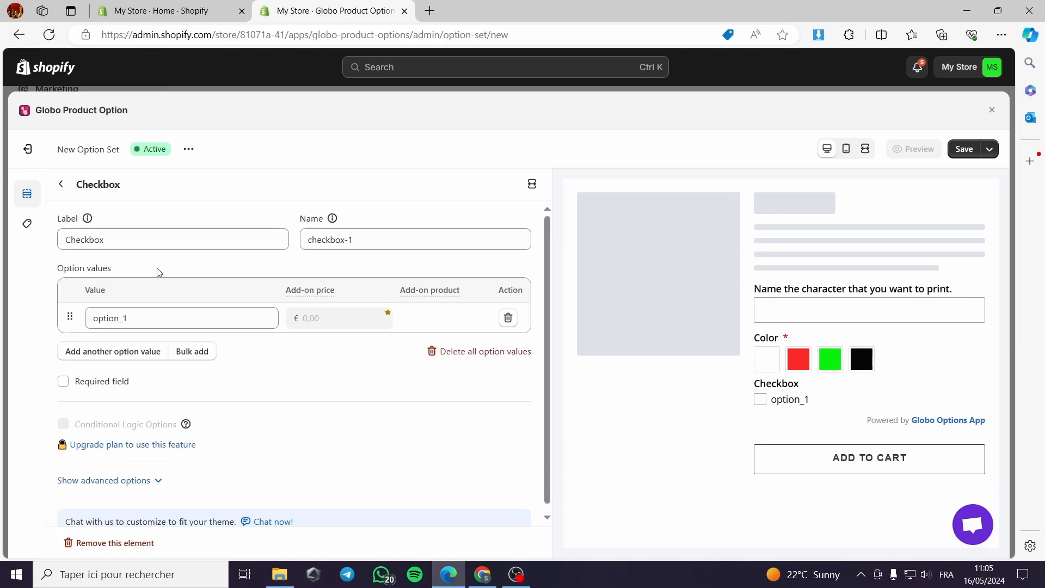
Add two more option values to the Checkbox element and set its label to "Style".
left_click(143, 354)
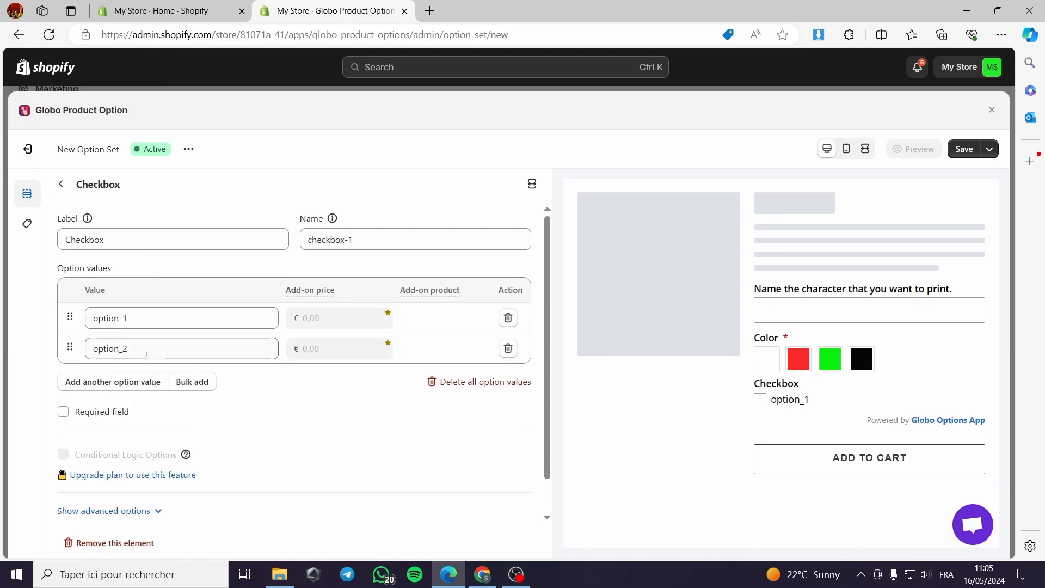
left_click(129, 381)
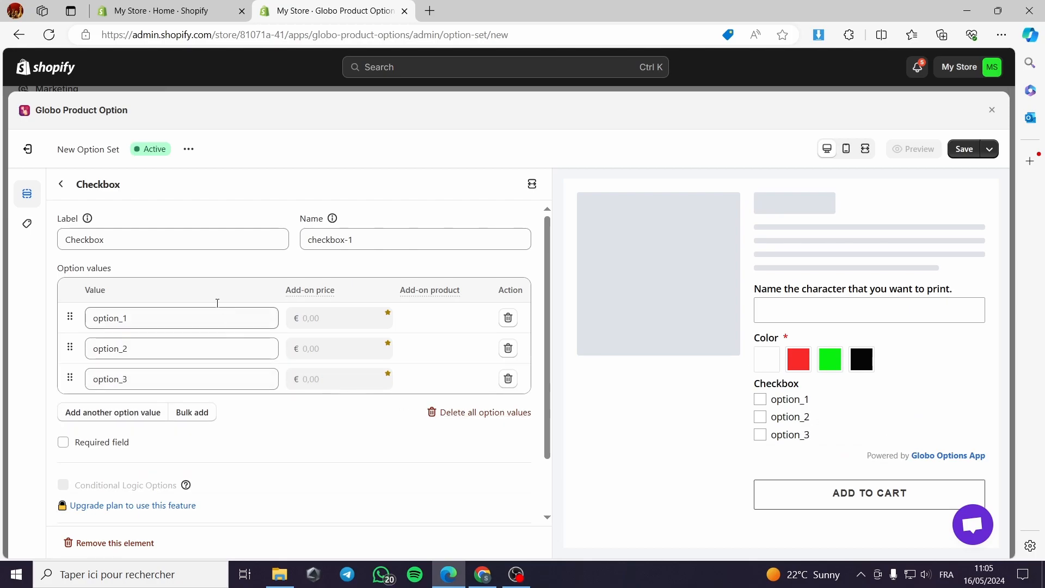
double_click(104, 240)
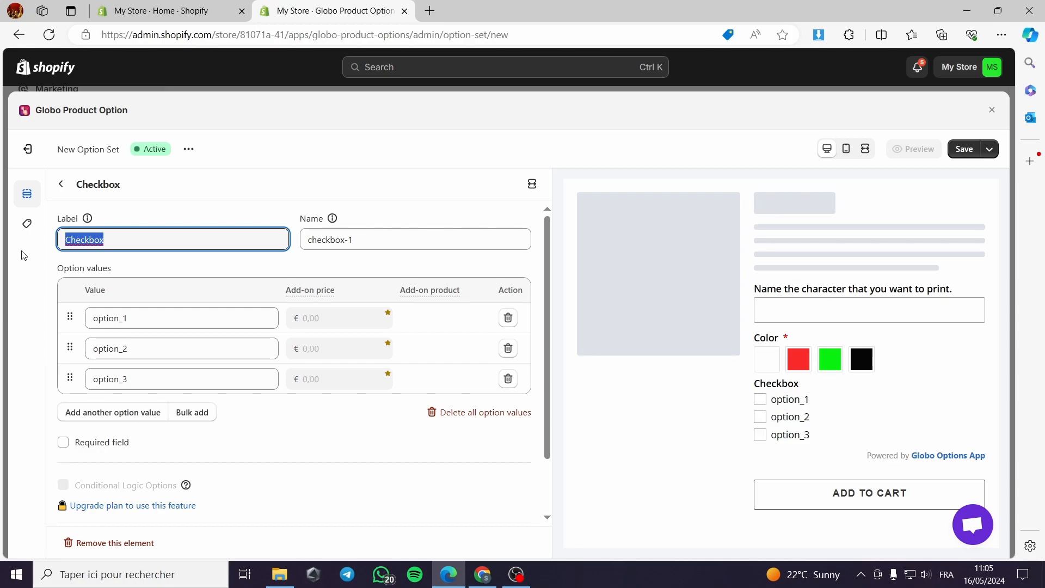
type("St")
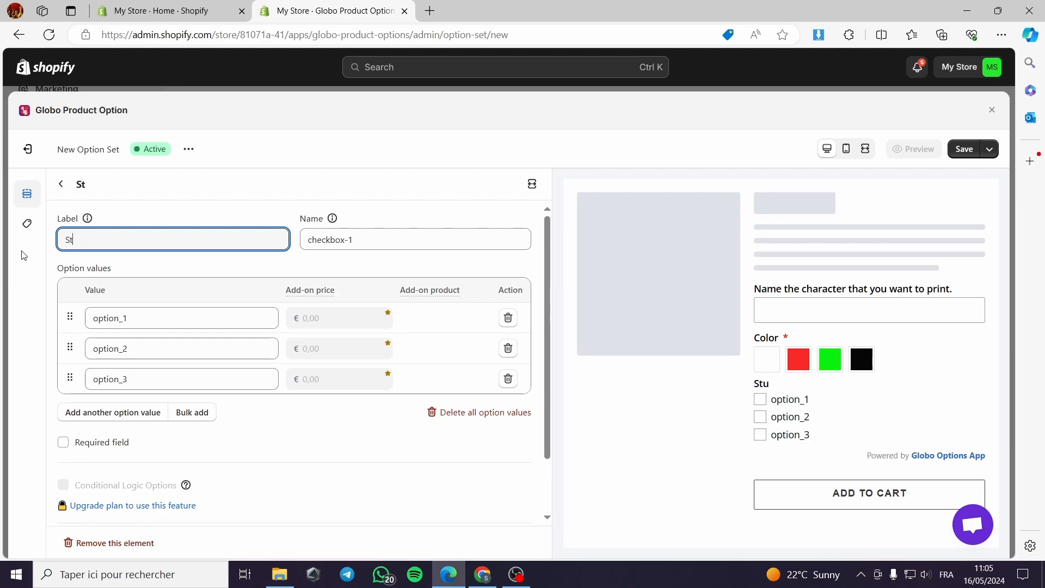
type("uyyle")
Rename the three option values of the Style checkbox element as "Light", "Dark" and "Shadow".
left_click_drag(168, 316, 60, 323)
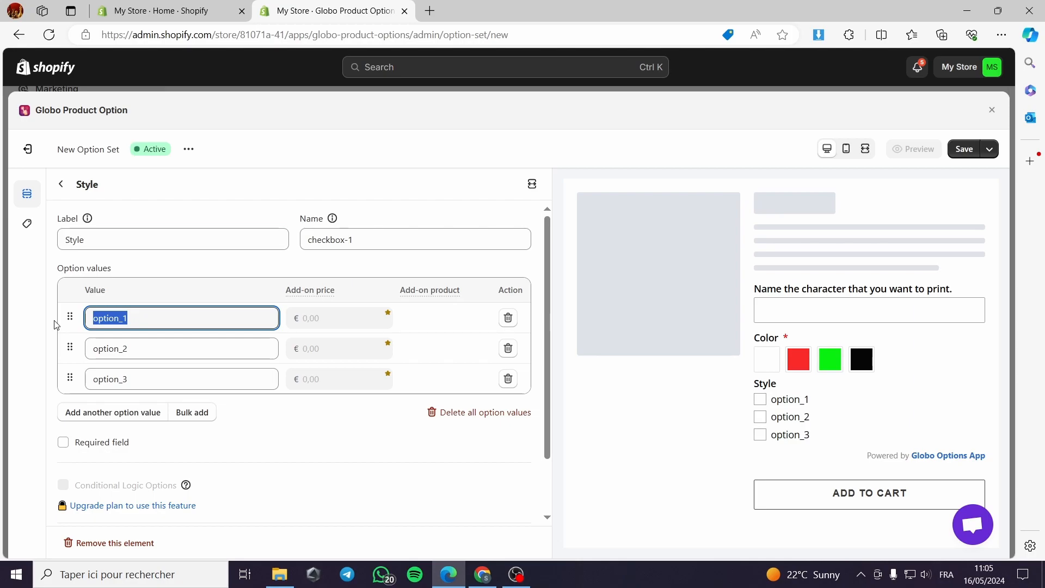
type("light")
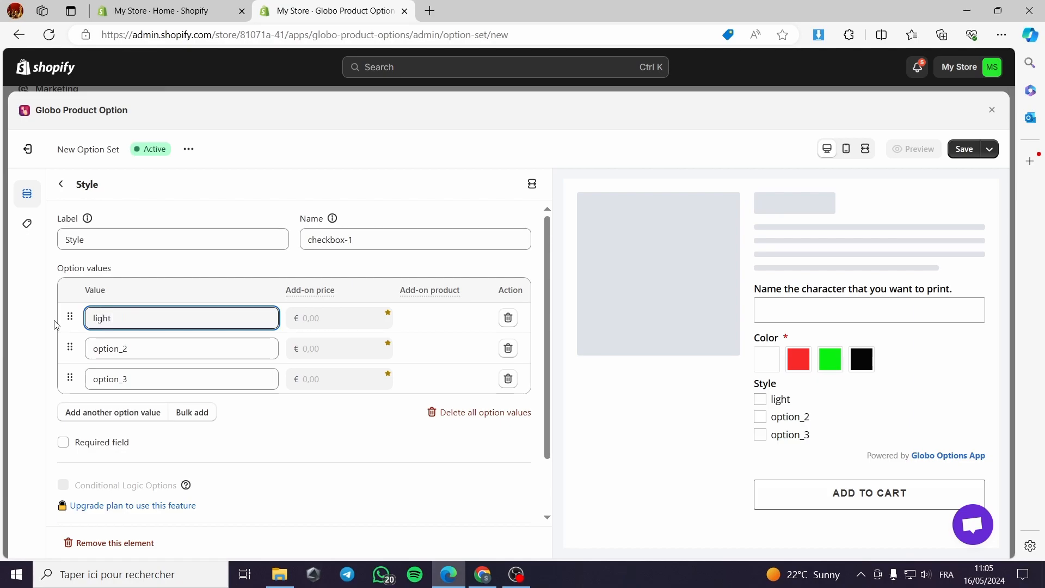
left_click_drag(133, 348, 68, 349)
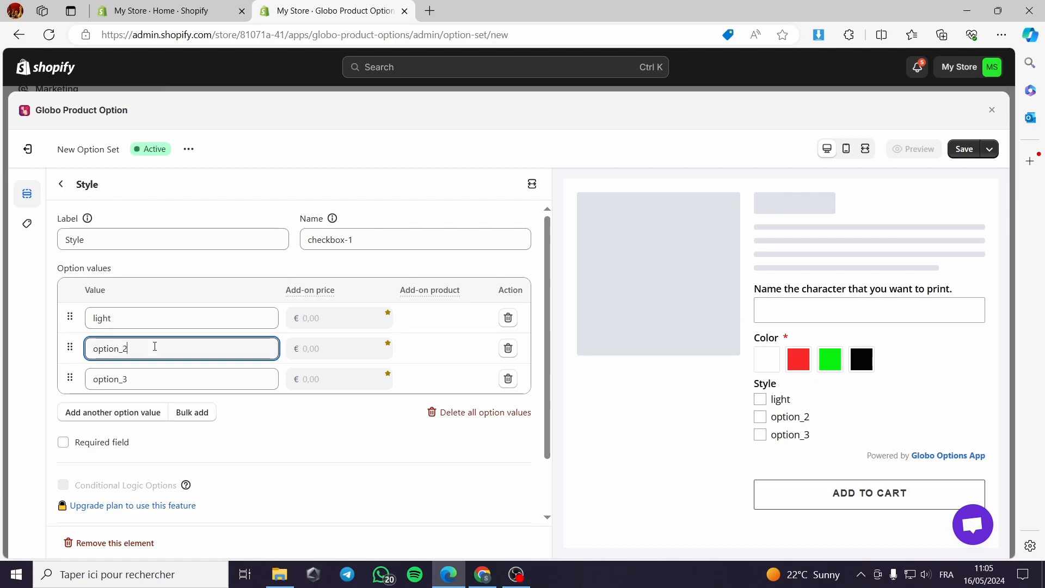
type("DArk")
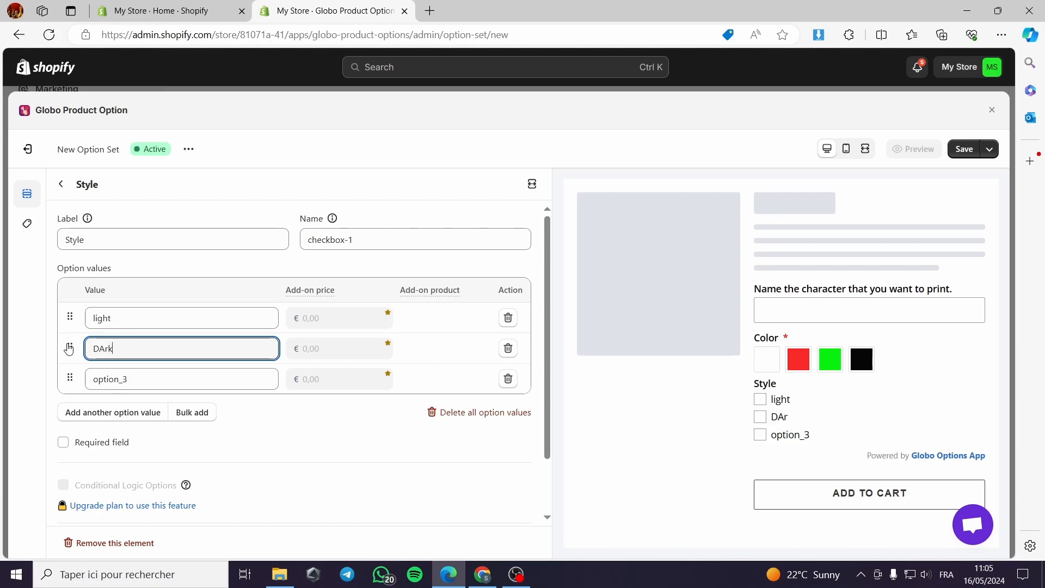
key("BackSpace")
type("a")
left_click(96, 320)
type("L")
left_click_drag(140, 382, 85, 390)
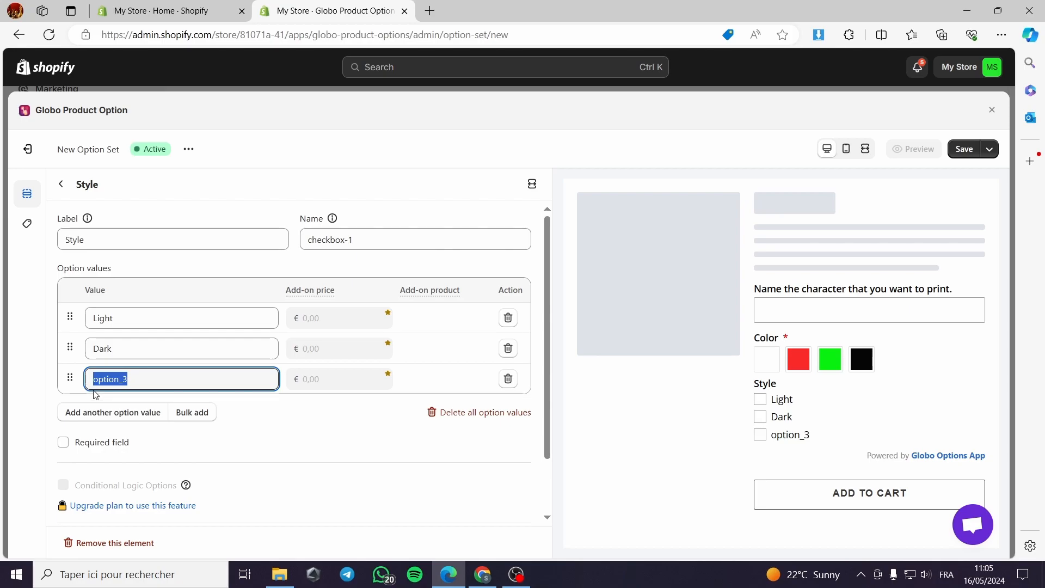
type("Shadow")
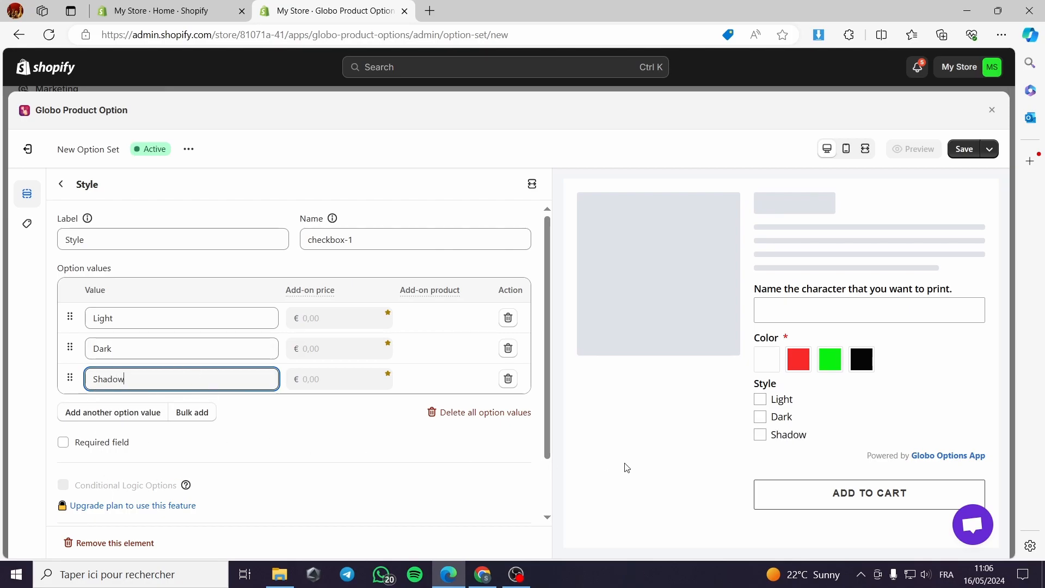
Set the layout style of the Style checkbox element to Horizontal in its advanced options.
scroll(234, 444, "down", 1)
left_click(125, 473)
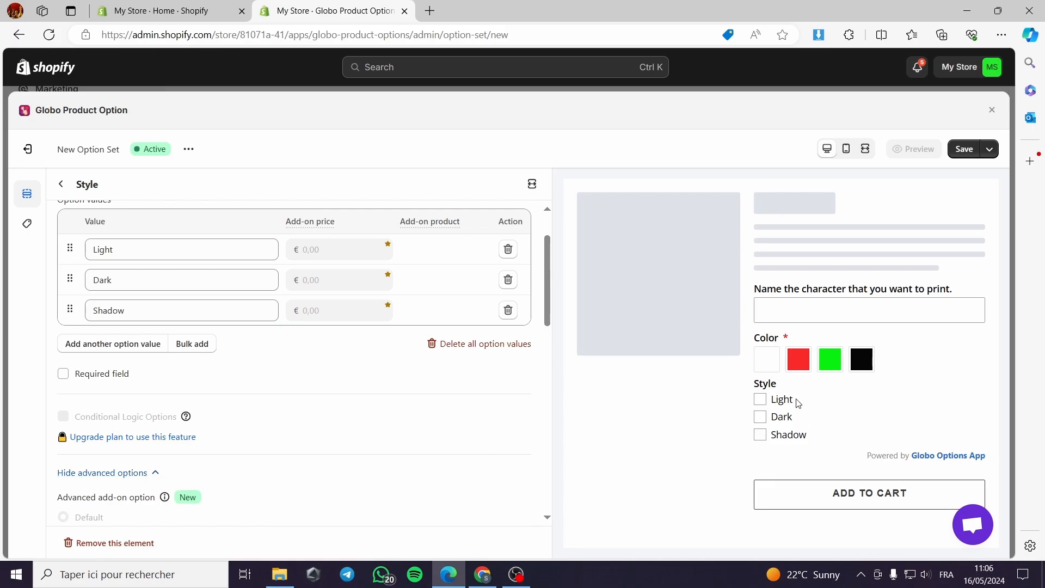
scroll(352, 436, "down", 8)
scroll(231, 428, "down", 4)
left_click(338, 373)
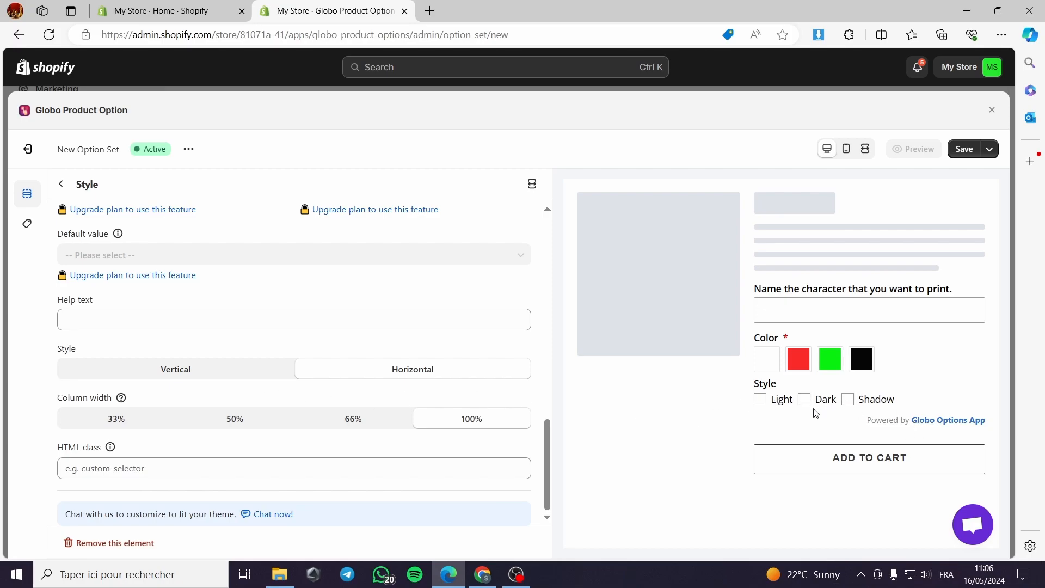
scroll(304, 411, "up", 4)
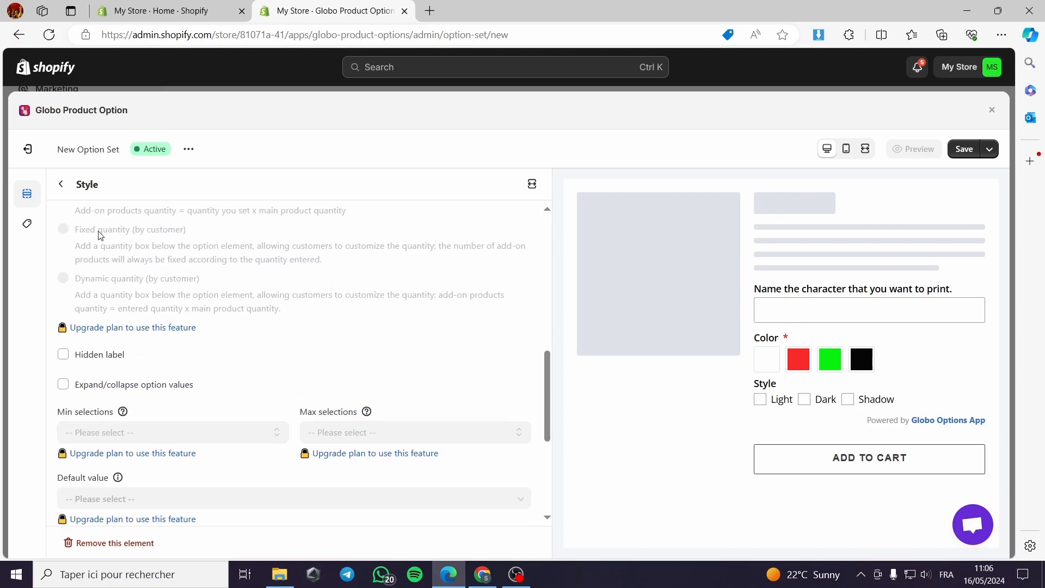
Return to the option set's element list, add a Radio Button element and open its settings.
left_click(60, 184)
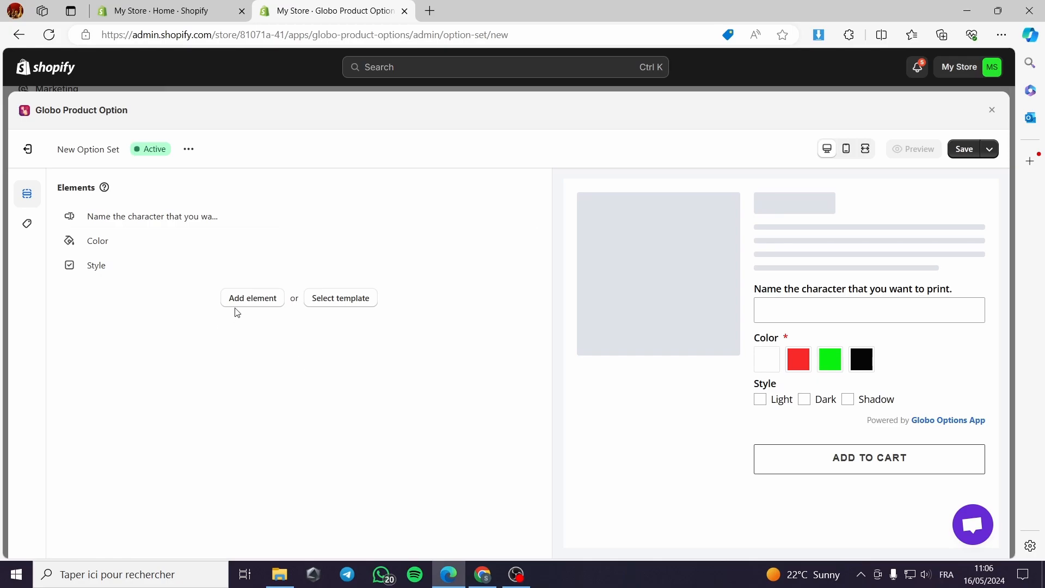
left_click(254, 300)
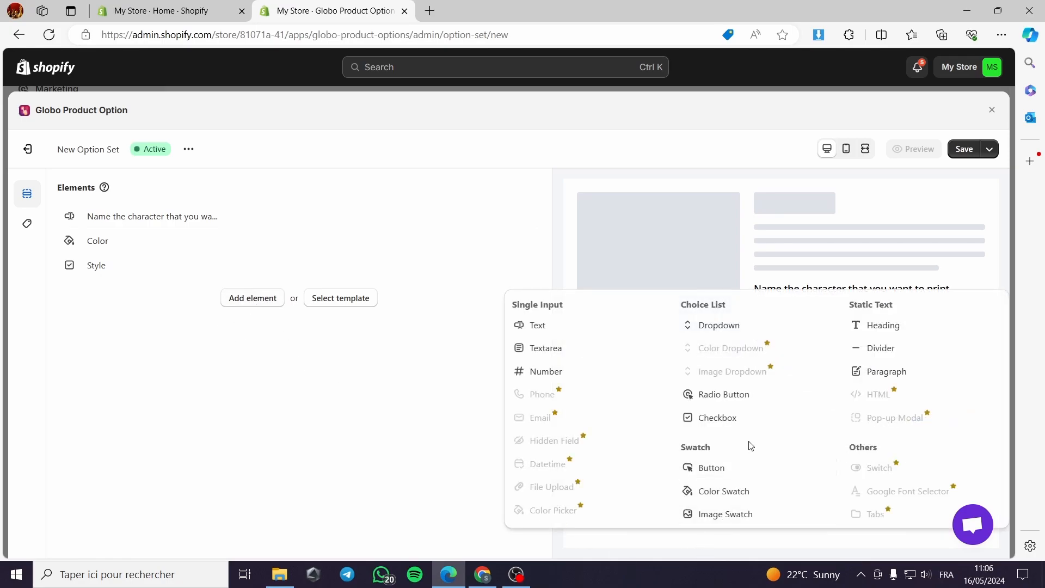
left_click(741, 396)
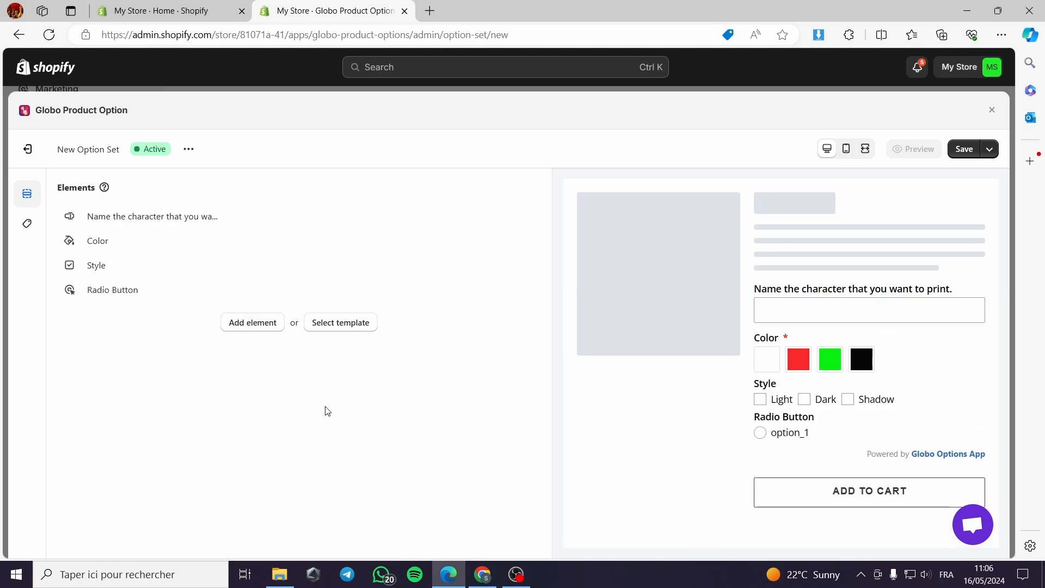
left_click(120, 290)
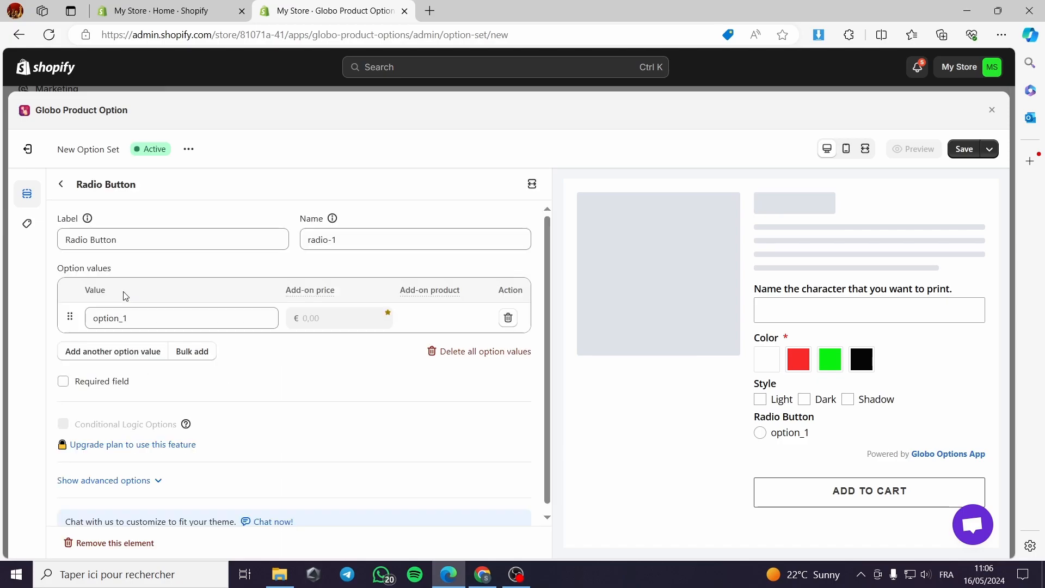
Add two more option values to the Radio Button element and set its label to "Quality of materials".
left_click(112, 352)
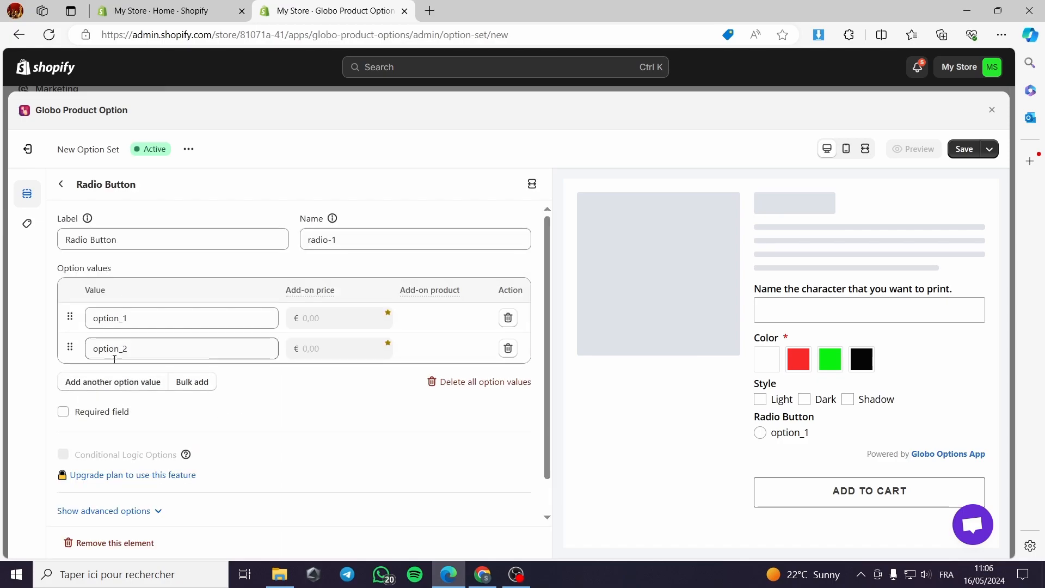
left_click(122, 381)
left_click_drag(129, 318, 79, 334)
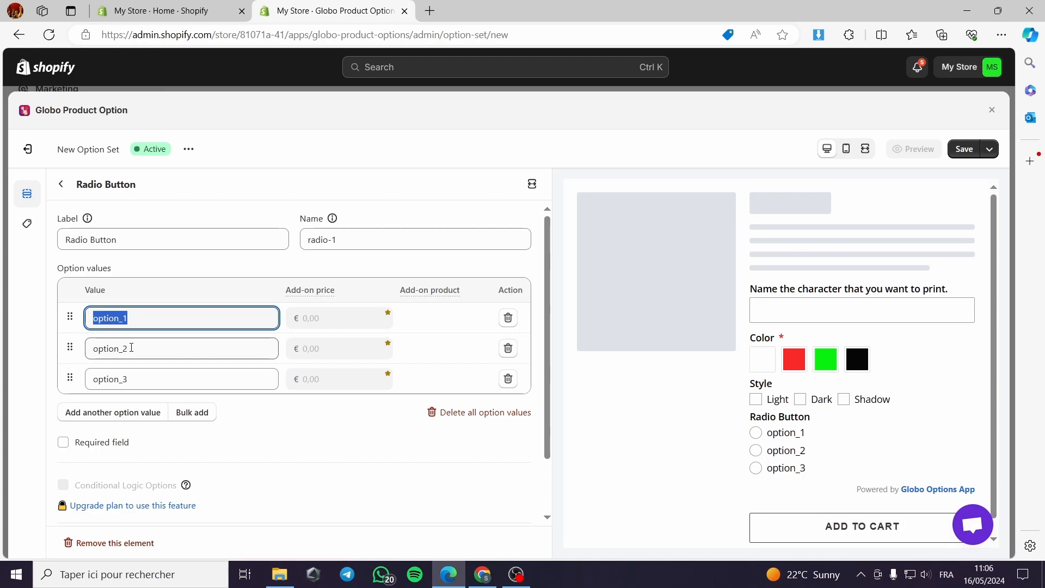
left_click_drag(126, 240, 40, 247)
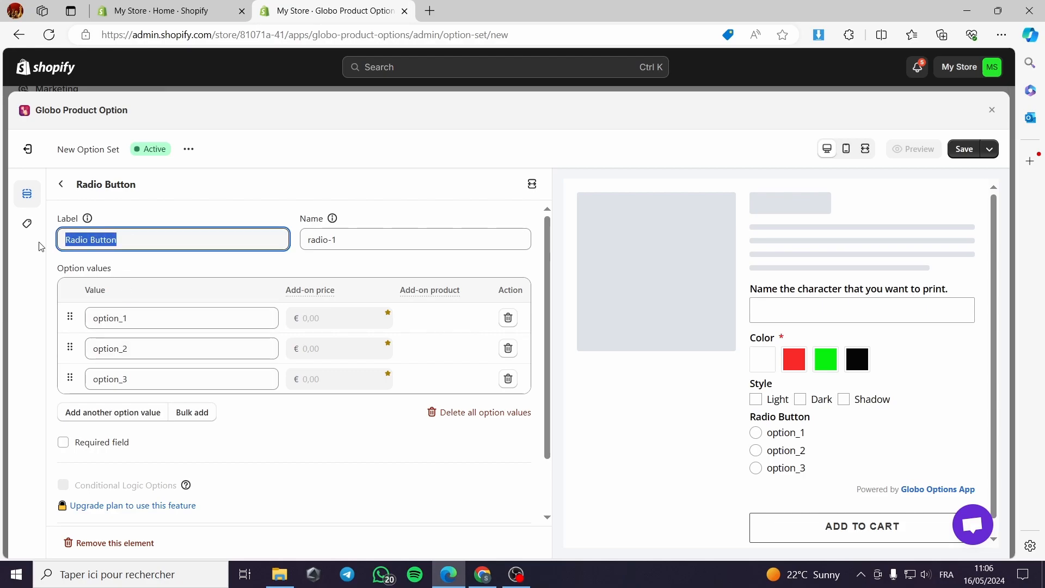
key("BackSpace")
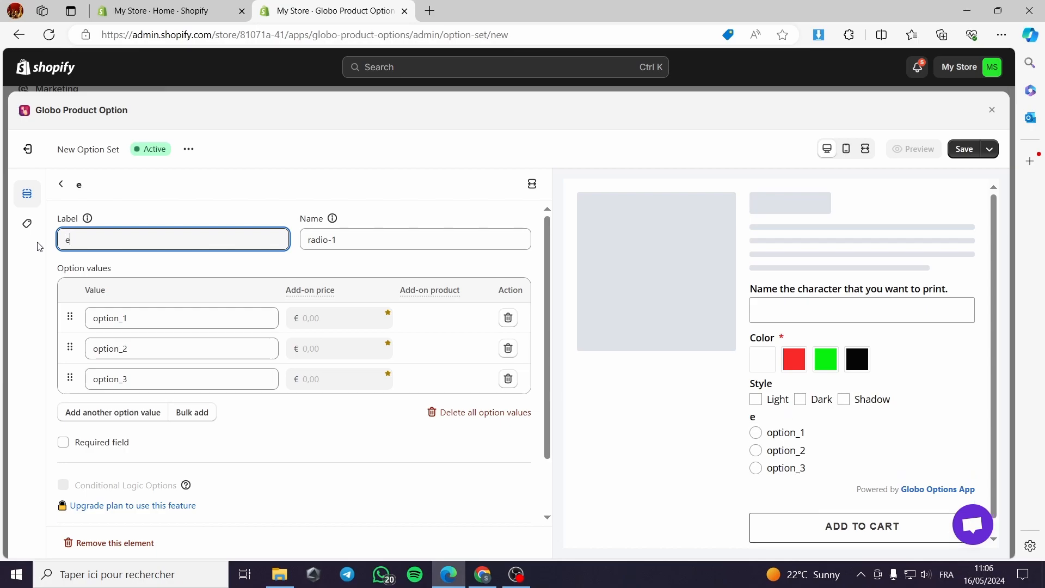
key("BackSpace")
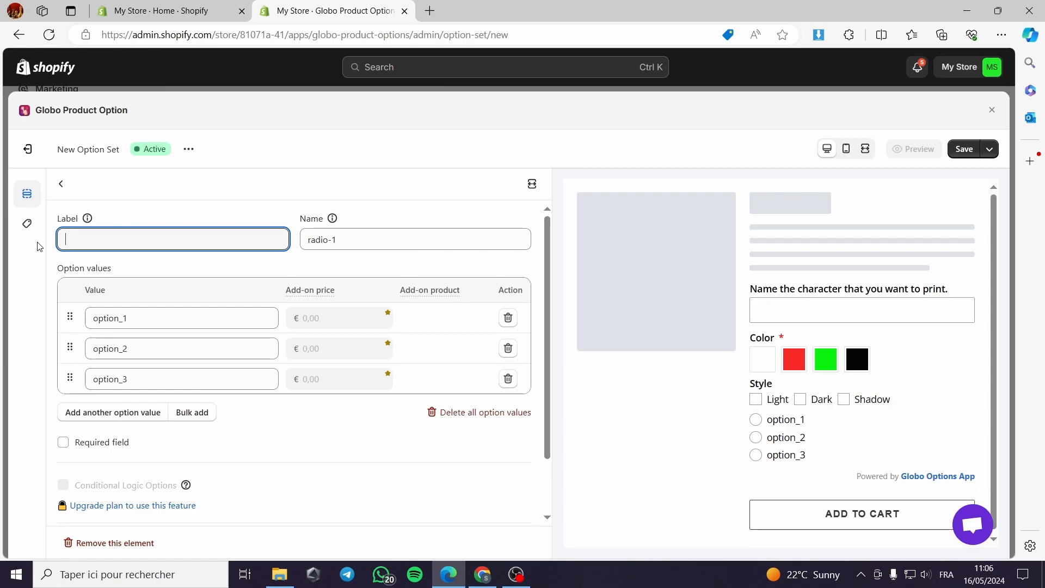
type("Quality of material")
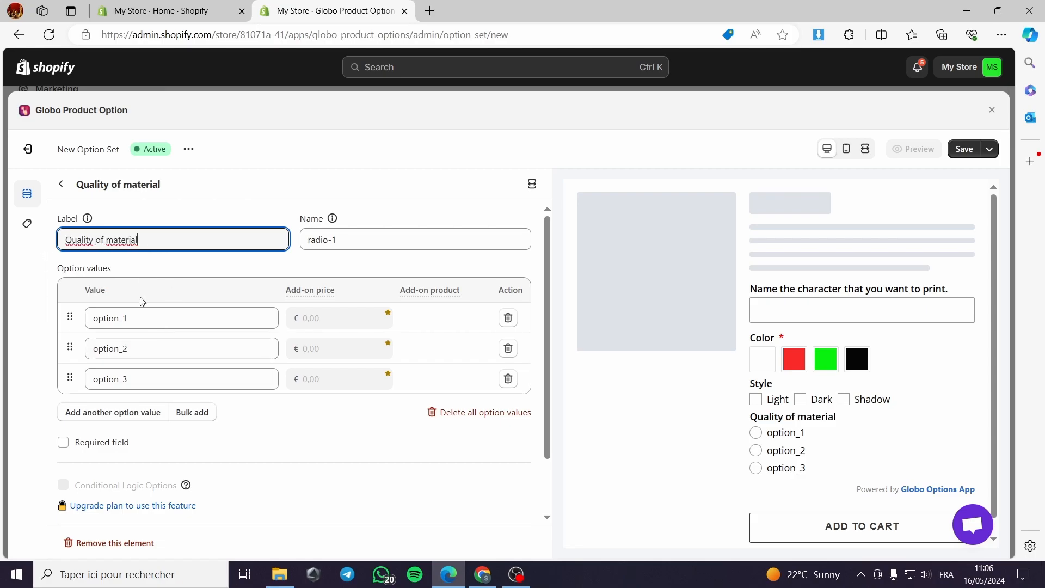
type("s")
Rename the Quality of materials option values as "Cheap", "Medium" and "High Quality", and make the element a required field.
left_click_drag(142, 320, 90, 321)
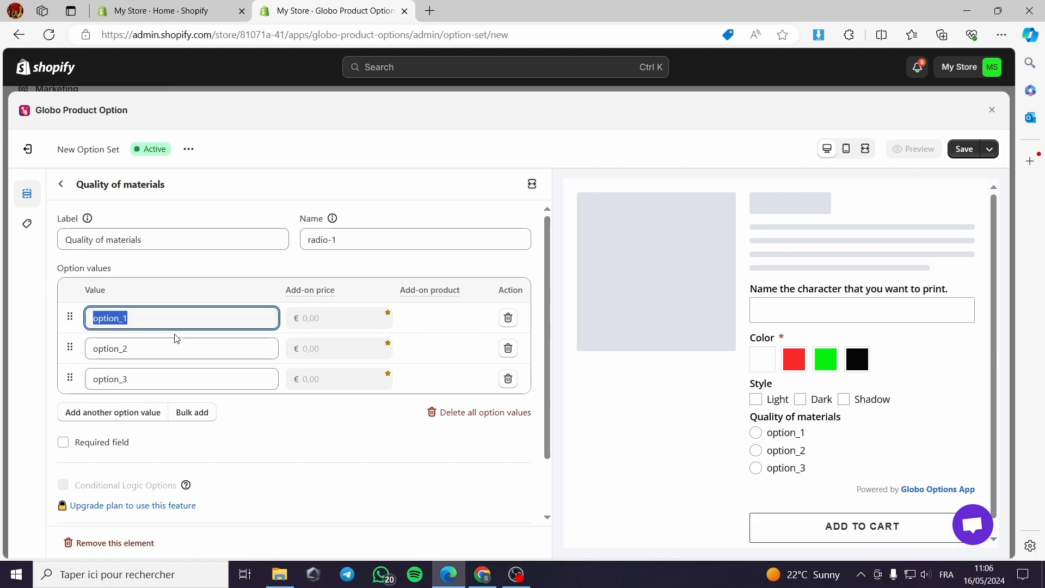
type("Cheap")
left_click_drag(140, 344, 66, 361)
type("Medium")
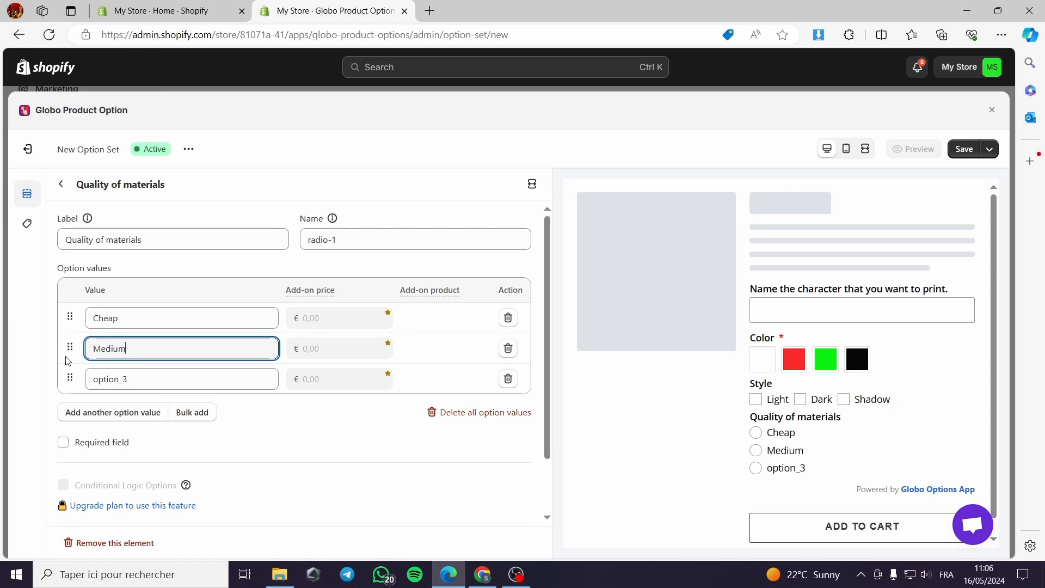
left_click_drag(131, 380, 82, 381)
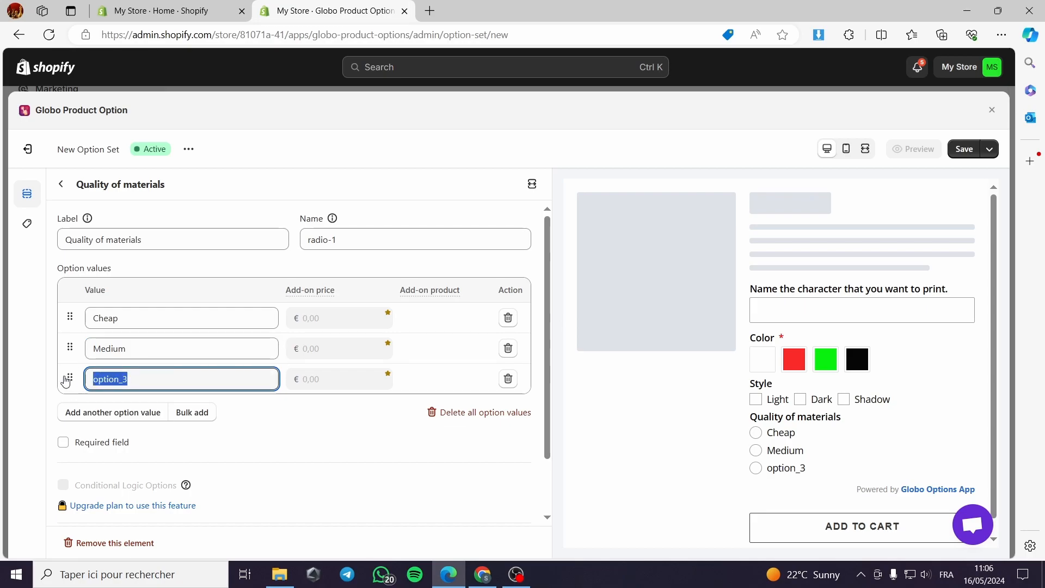
type("Expen")
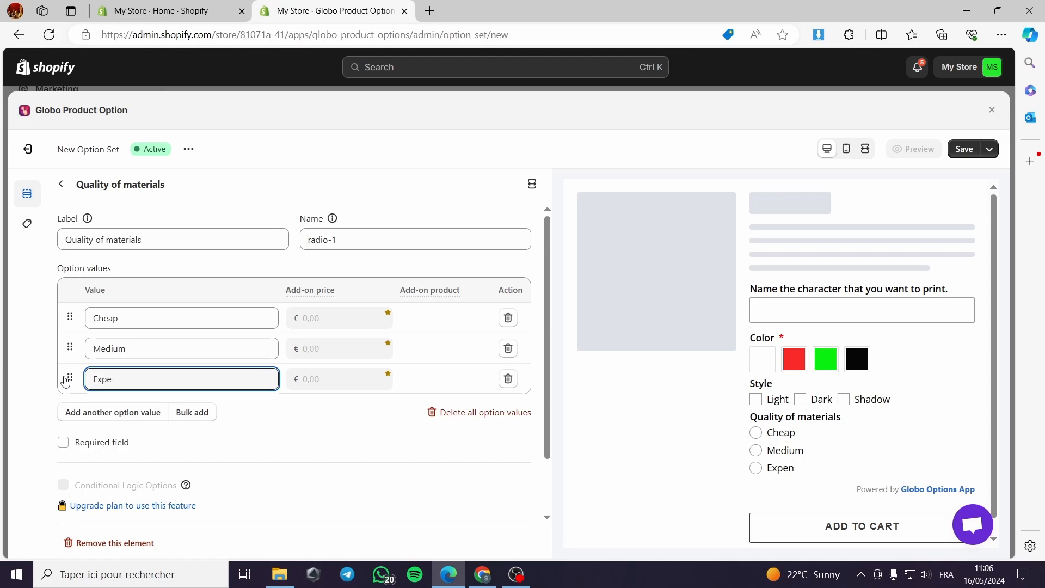
key("BackSpace")
key("BackSpace")
type("Hi")
left_click(109, 443)
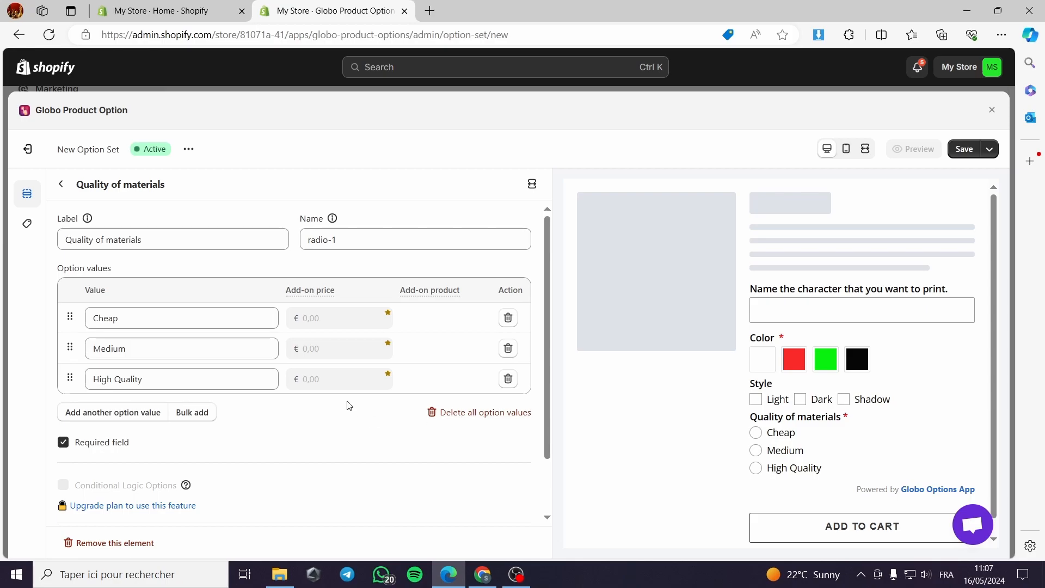
Set the layout style of the Quality of materials element to Horizontal in its advanced options.
scroll(324, 408, "down", 2)
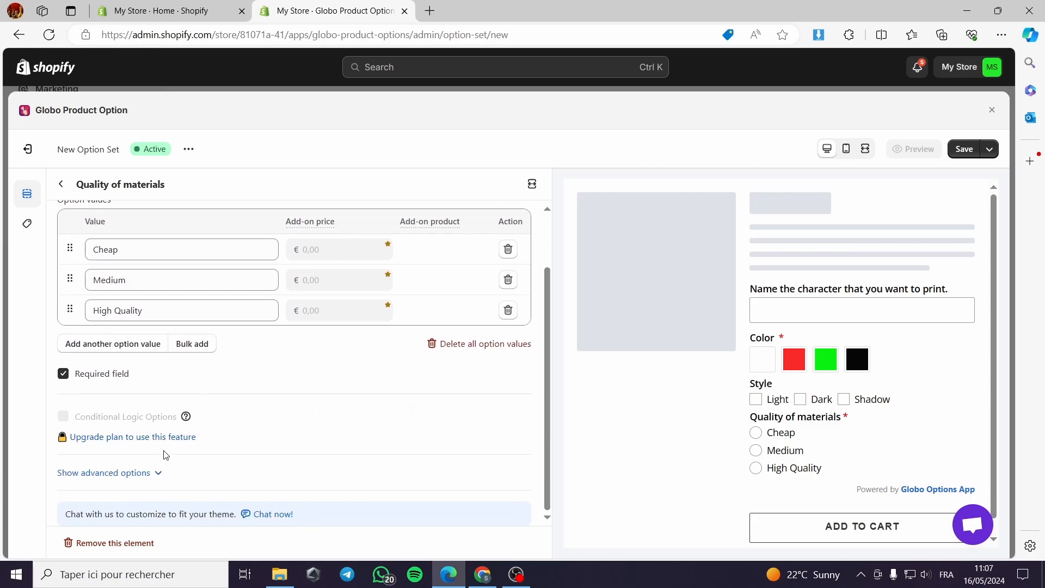
left_click(156, 473)
scroll(346, 436, "down", 8)
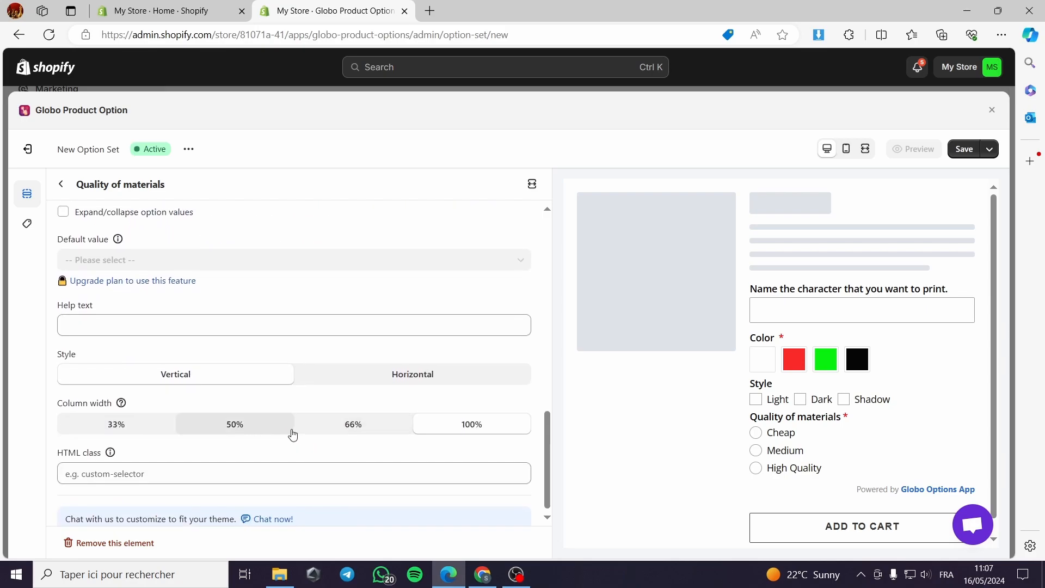
left_click(450, 385)
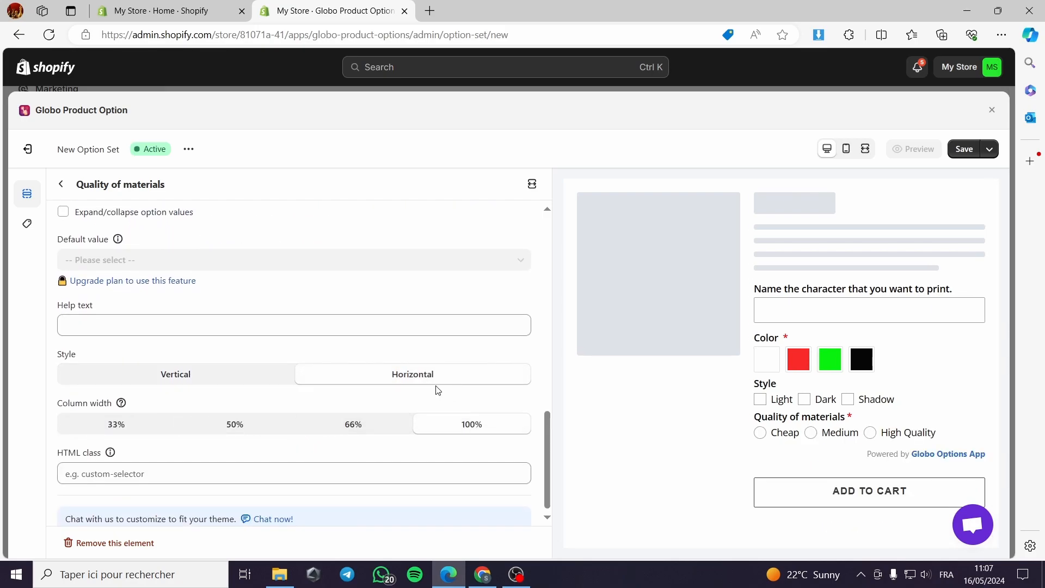
left_click(207, 374)
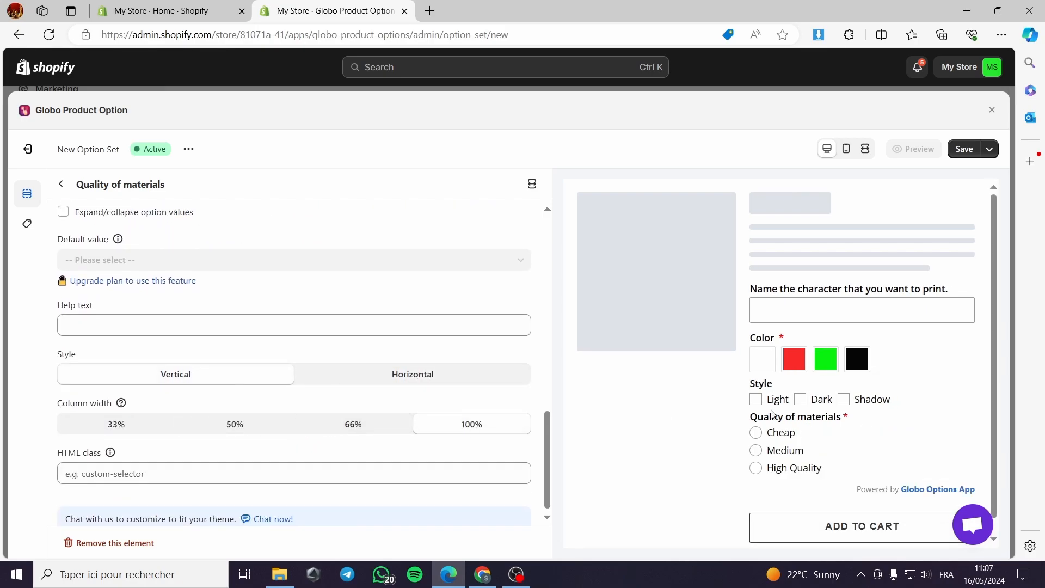
left_click(349, 374)
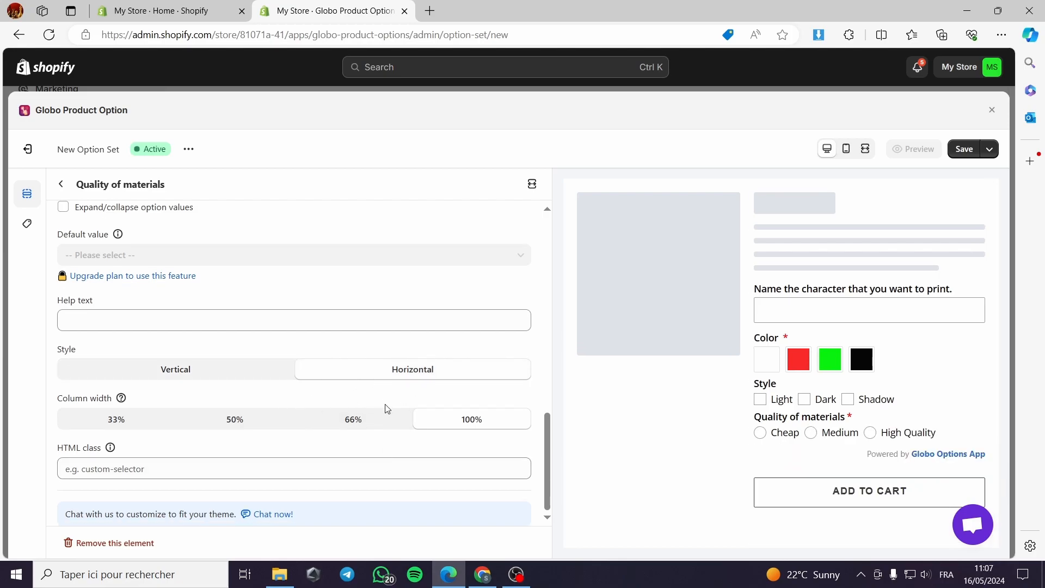
scroll(387, 408, "up", 15)
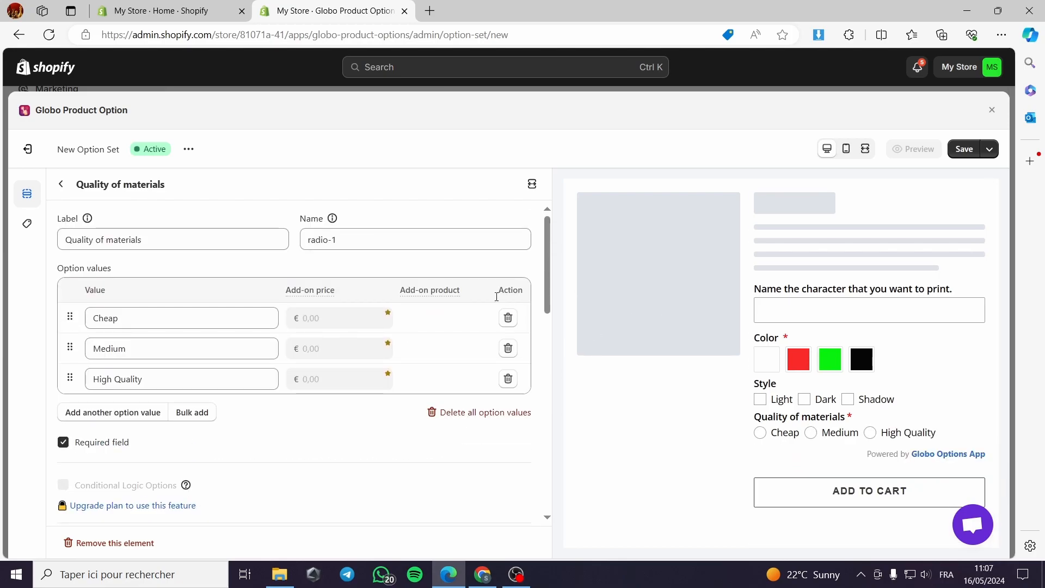
Try to save the option set and enable manual product selection for it.
left_click(964, 150)
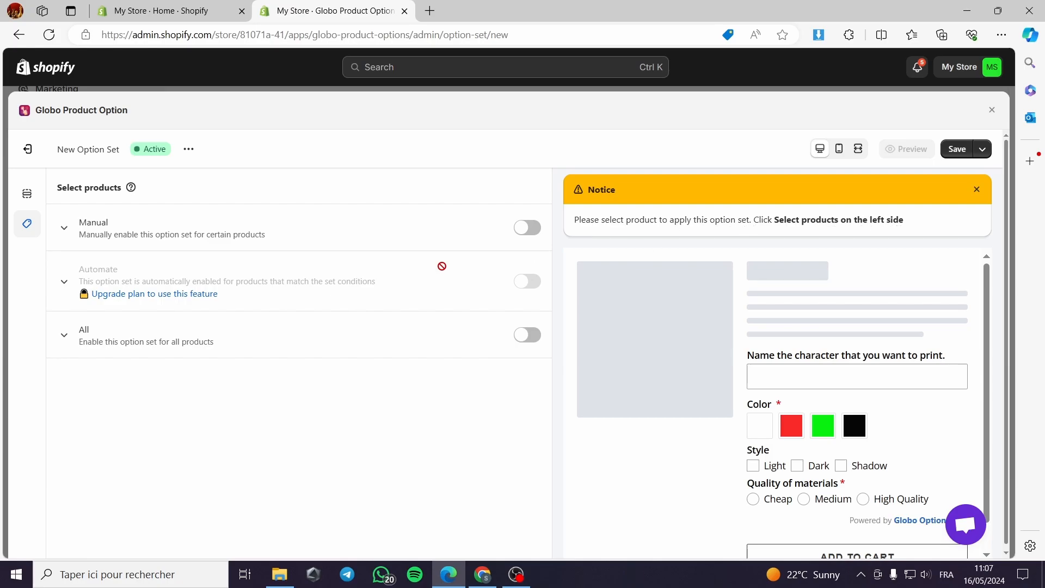
left_click(30, 195)
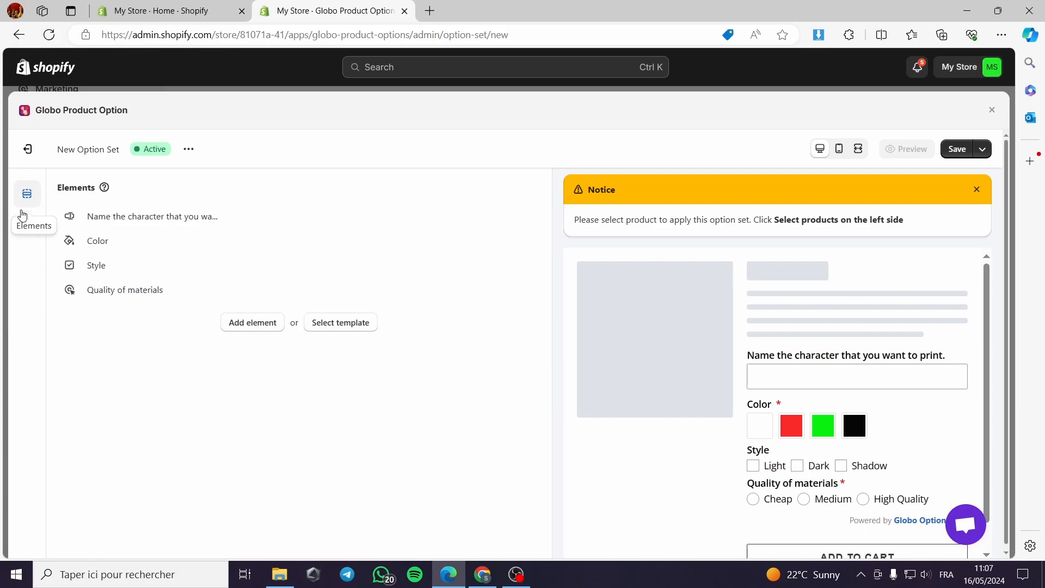
left_click(30, 229)
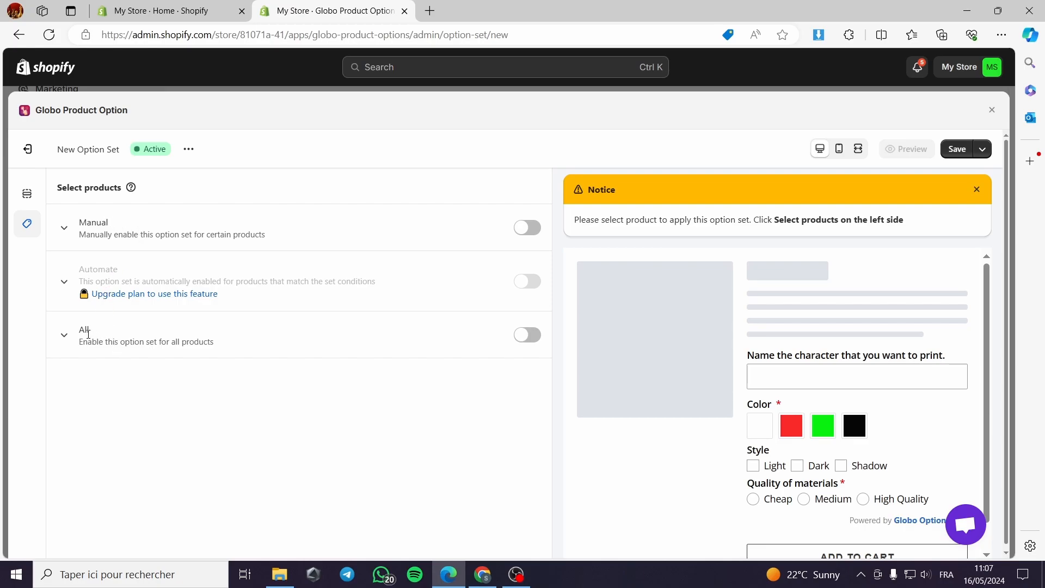
left_click(526, 229)
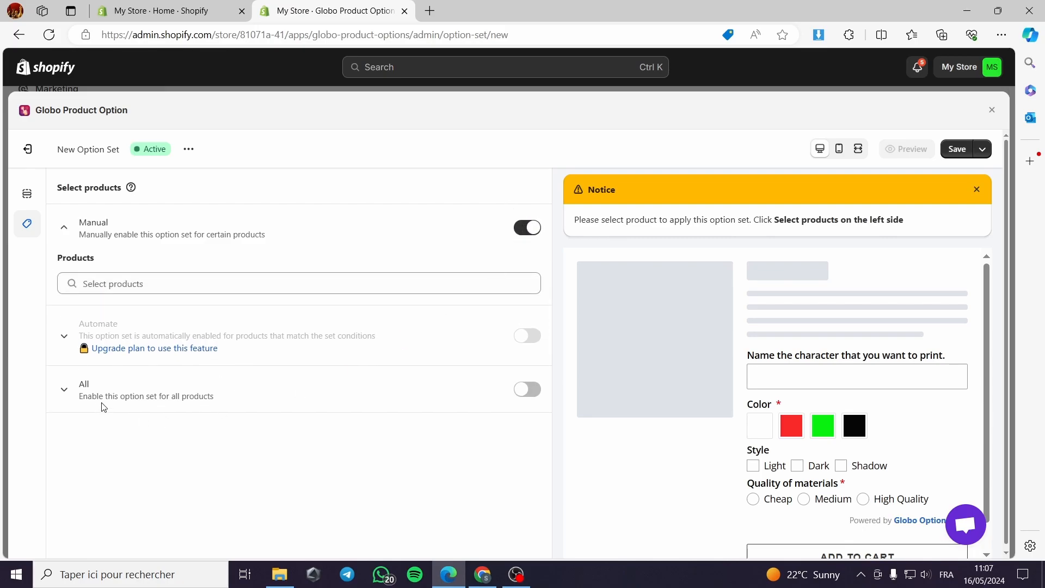
Add the t-shirt product to the manually selected products and save the option set.
left_click(170, 284)
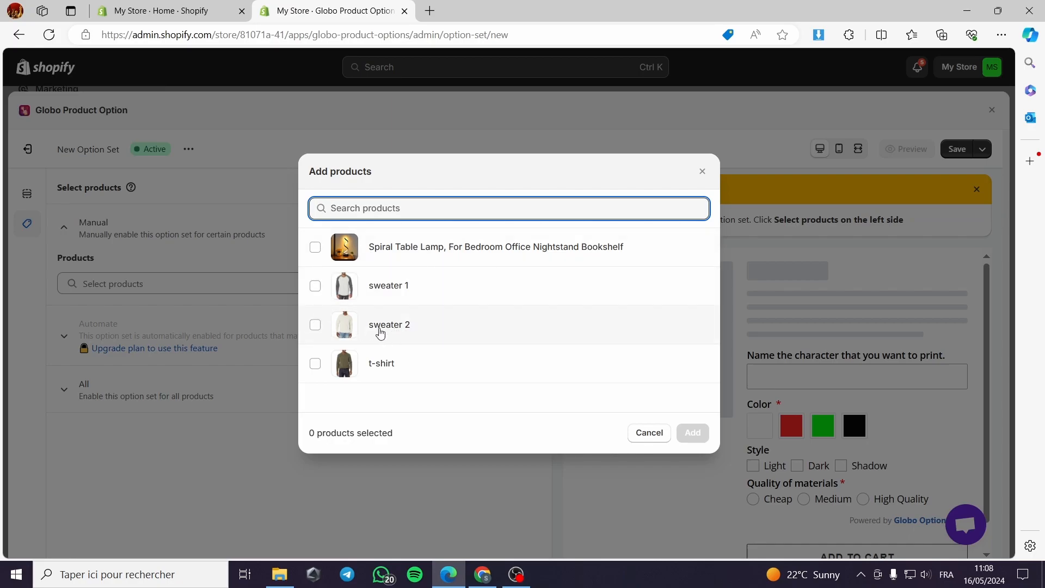
left_click(315, 327)
left_click(315, 364)
left_click(315, 326)
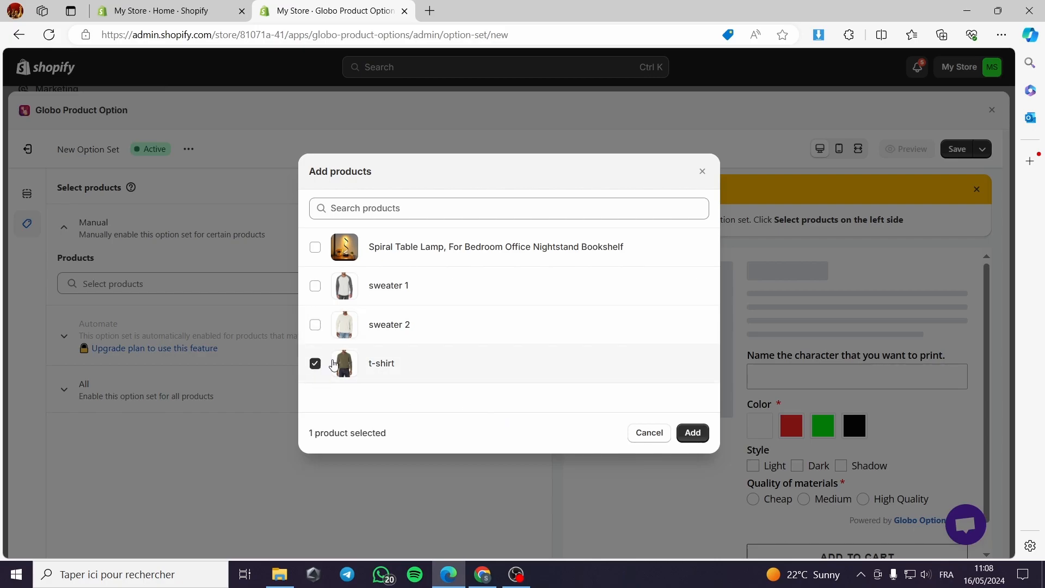
left_click(692, 432)
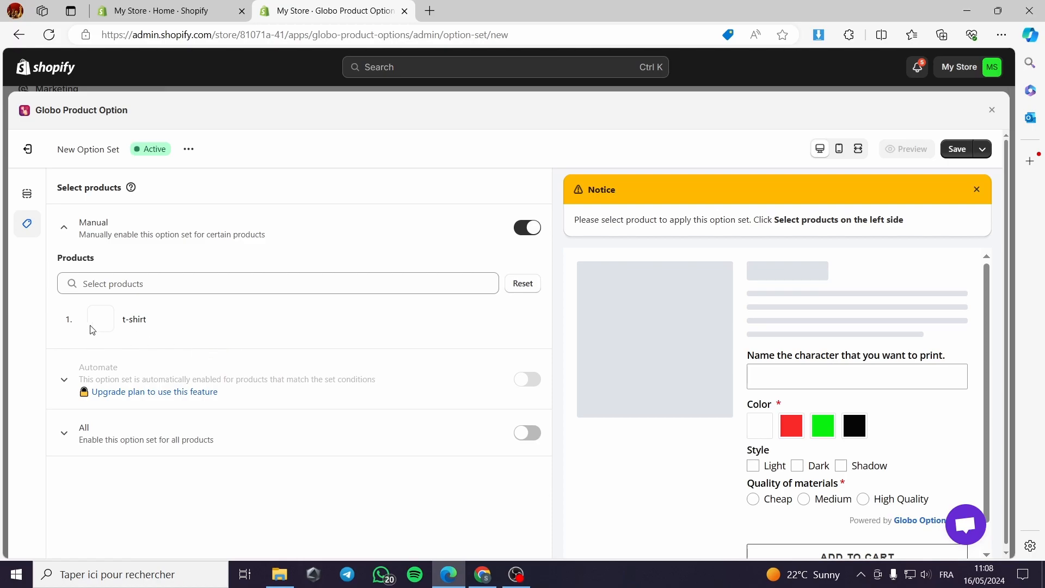
left_click(950, 155)
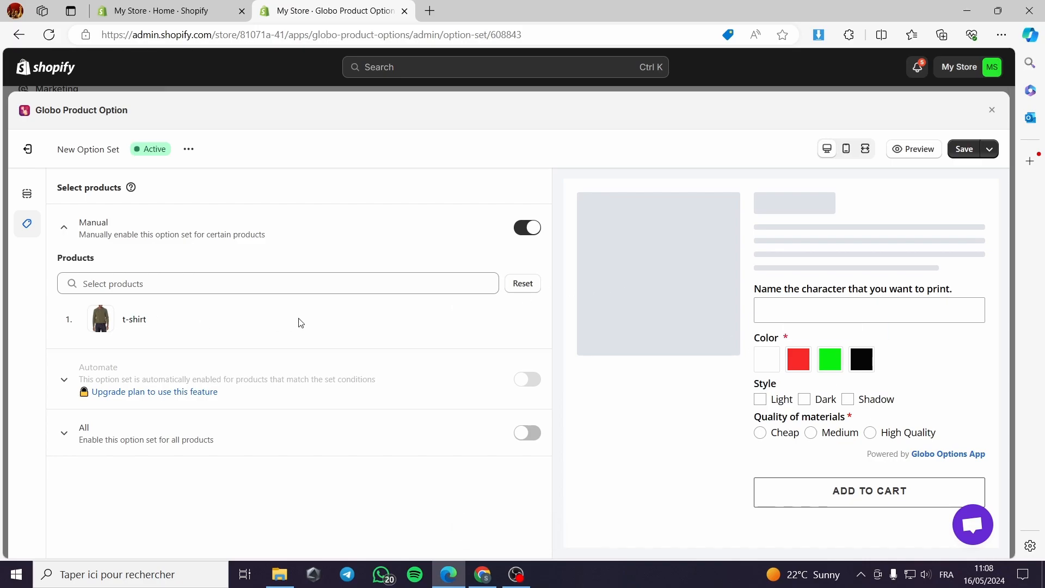
Preview the option set on the t-shirt's storefront page and bring the custom options into view.
left_click(920, 150)
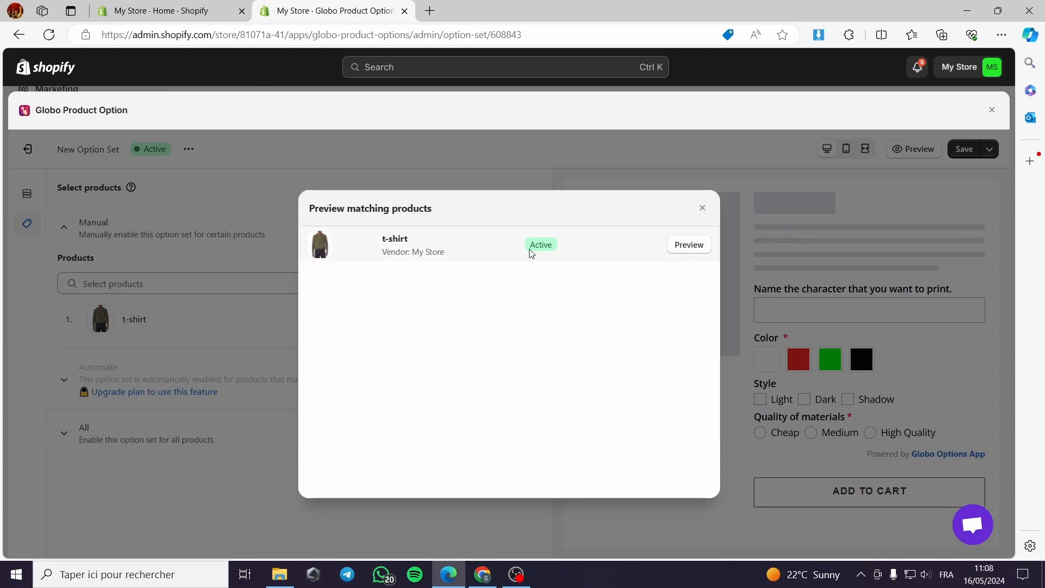
left_click(684, 245)
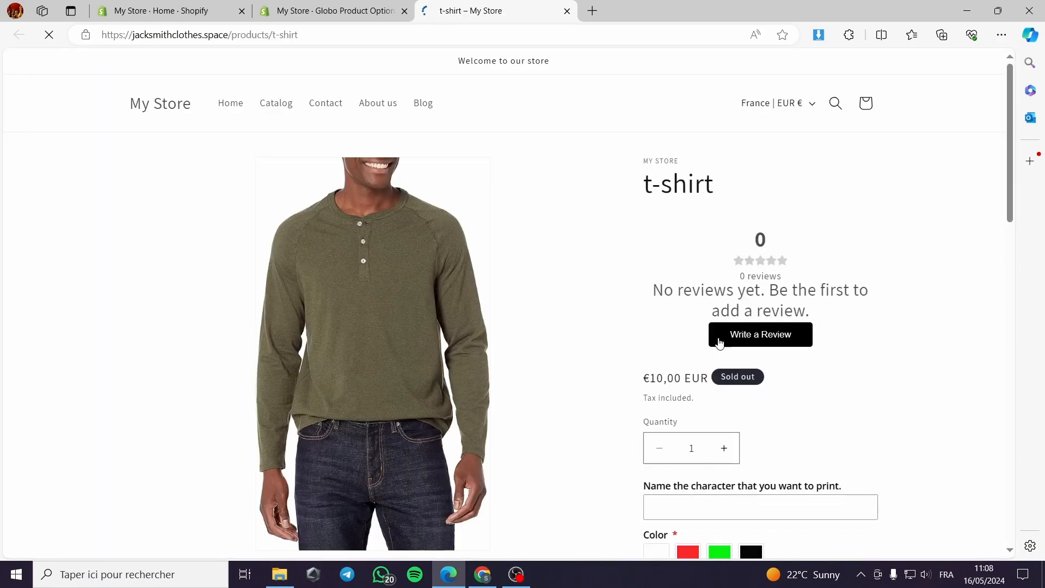
scroll(731, 332, "down", 4)
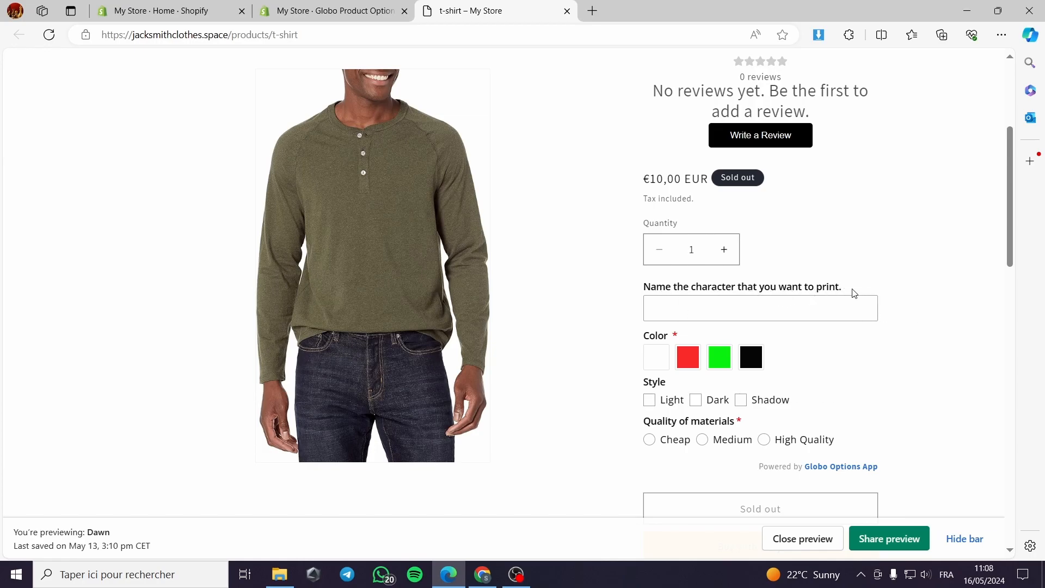
Try out the character name field and the red, green and white color swatches on the t-shirt page.
left_click(870, 307)
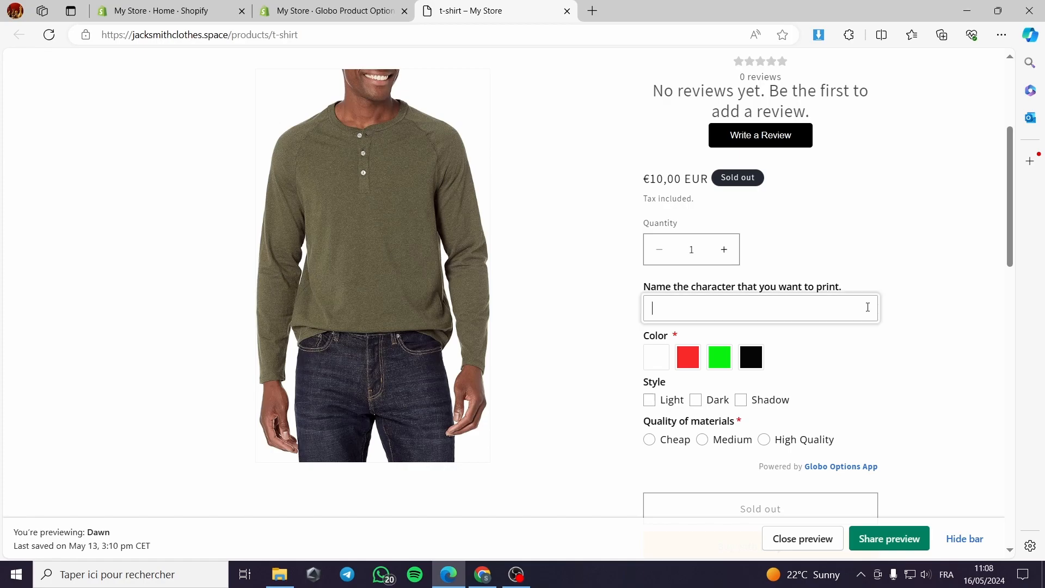
left_click(945, 309)
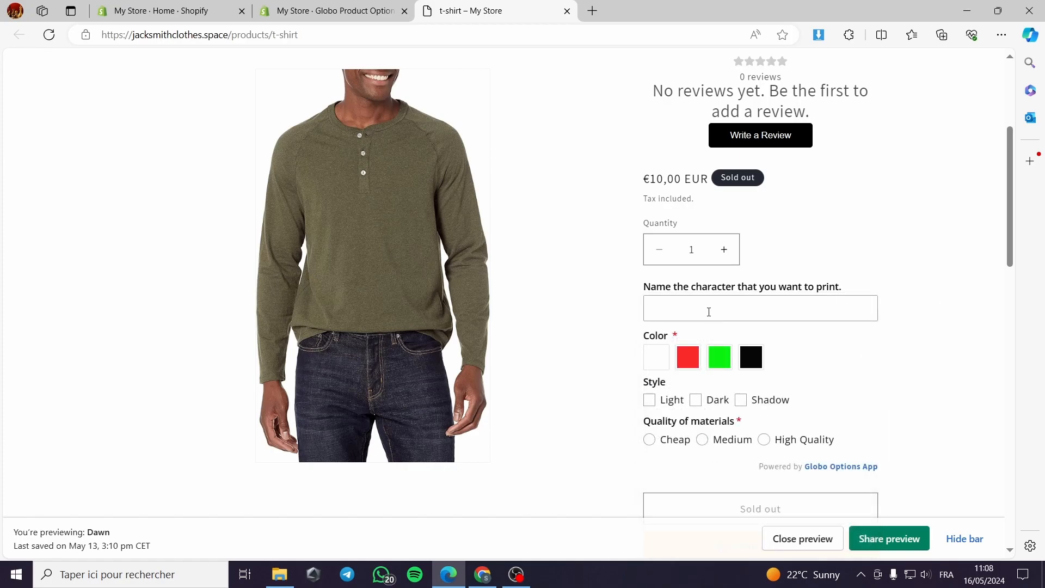
left_click(688, 357)
left_click(720, 372)
left_click(656, 372)
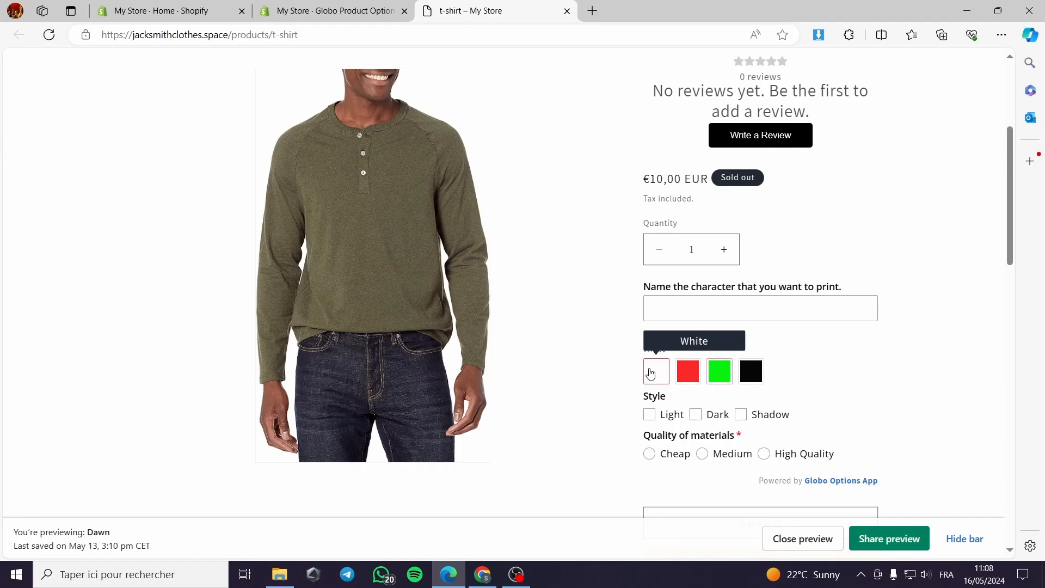
Try out the red and green color swatches and the Light, Dark and Shadow style checkboxes on the t-shirt page.
left_click(689, 373)
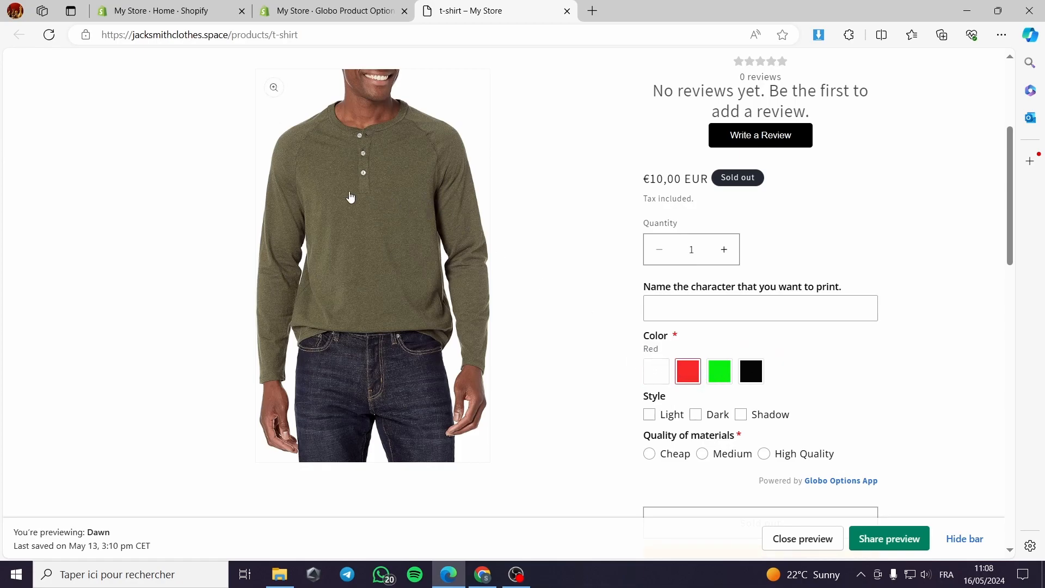
left_click(725, 377)
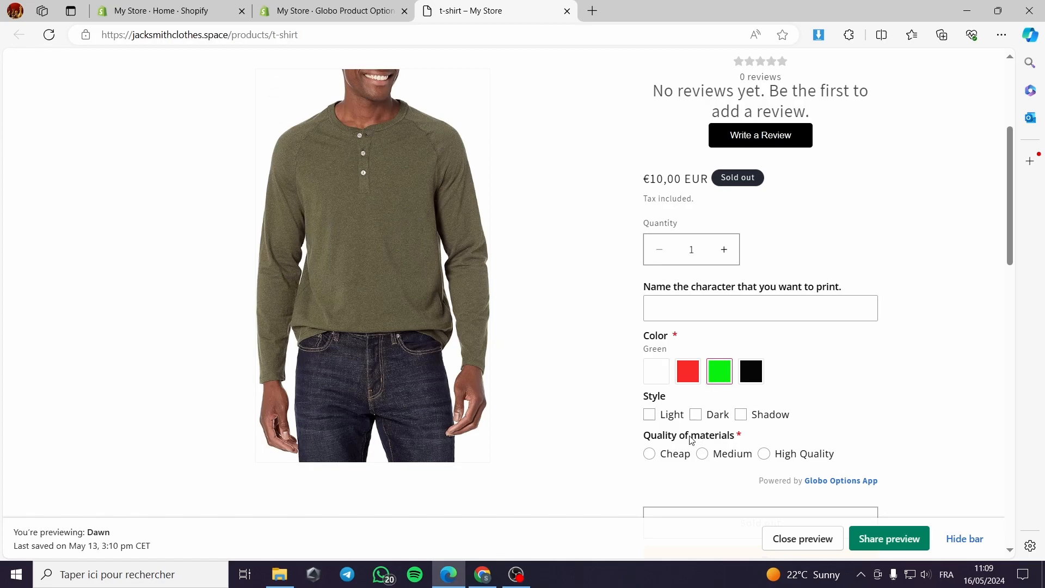
left_click(675, 416)
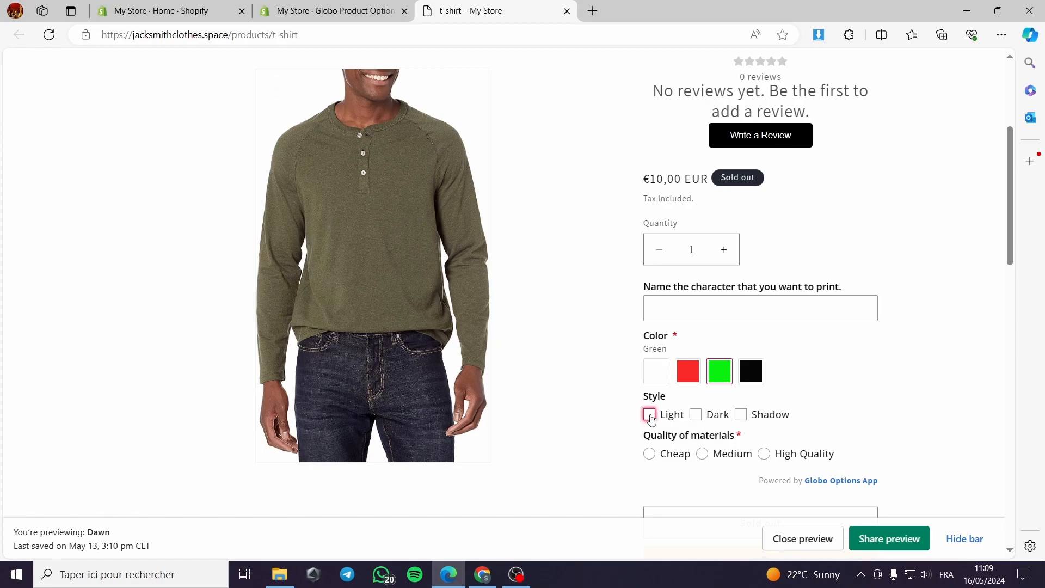
left_click(695, 429)
left_click(742, 429)
left_click(702, 433)
left_click(651, 430)
scroll(806, 403, "down", 3)
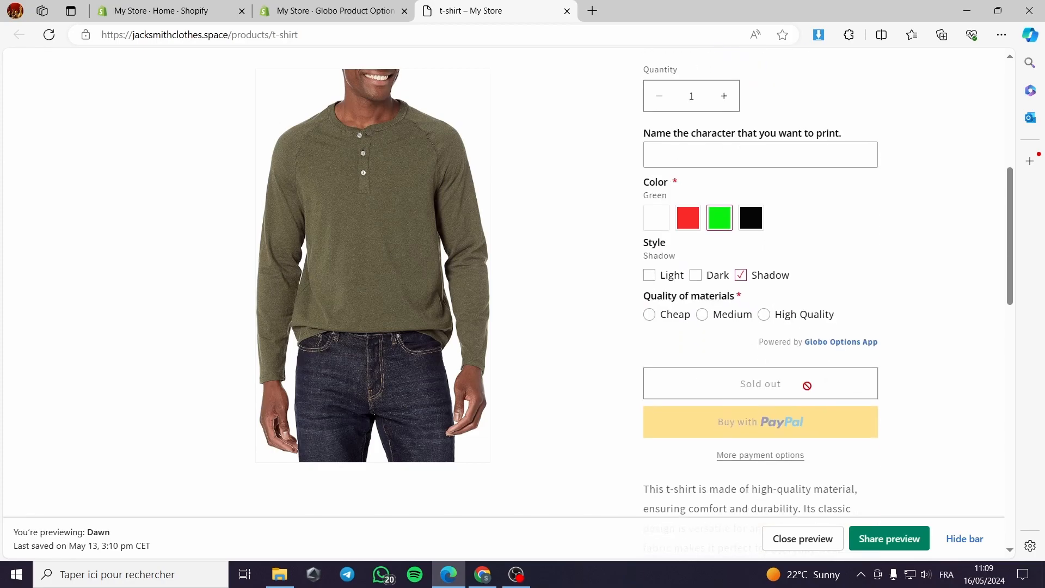
left_click(741, 276)
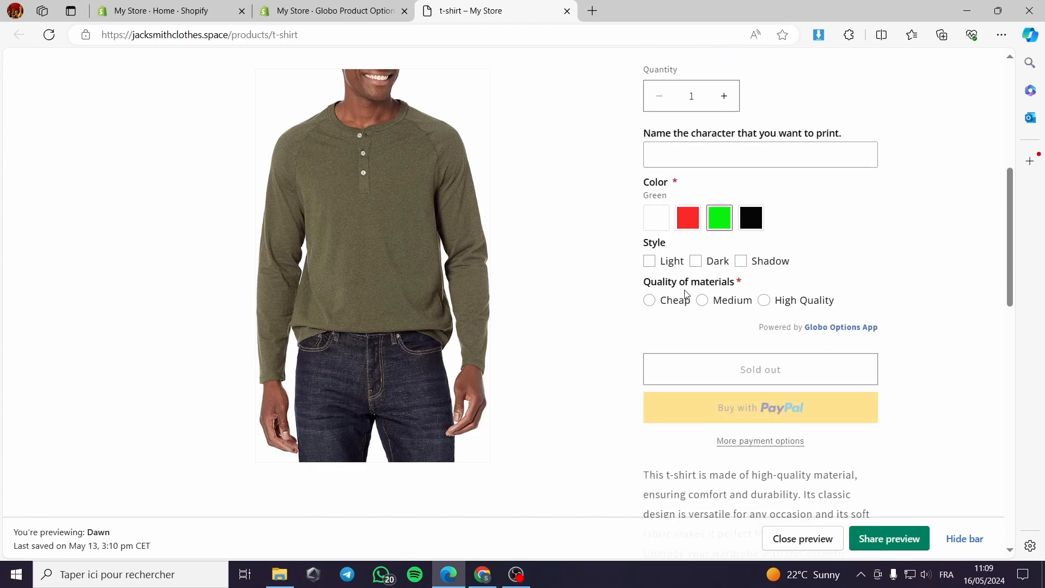
Try out the Cheap, Medium and High Quality choices under Quality of materials, finishing on High Quality.
left_click(649, 300)
left_click(703, 314)
left_click(765, 314)
left_click(650, 314)
left_click(703, 314)
left_click(764, 315)
left_click(649, 314)
left_click(702, 314)
left_click(765, 315)
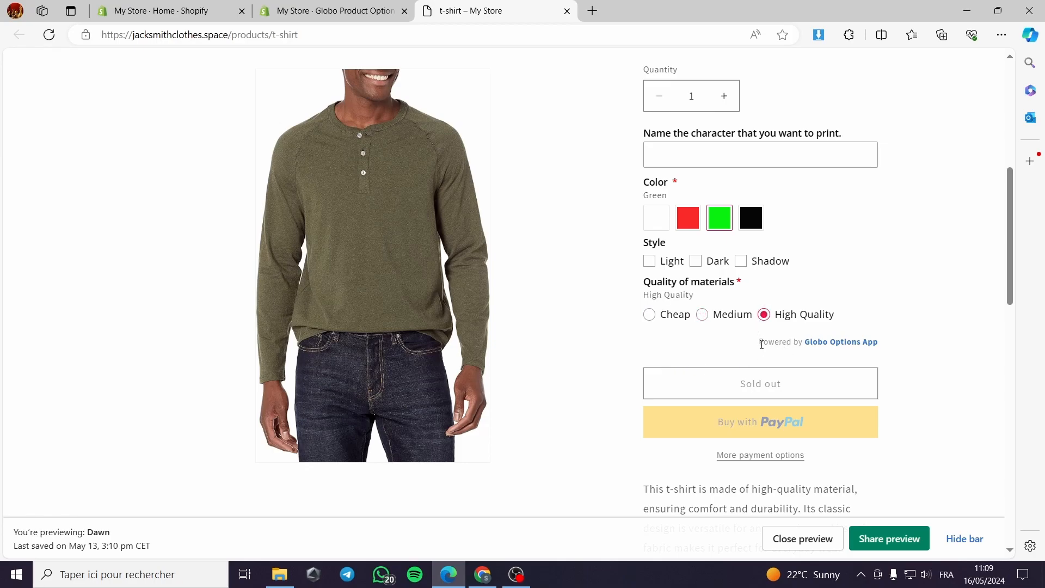
Examine the app credit line below the custom options and close the t-shirt's storefront preview.
left_click_drag(761, 342, 879, 343)
left_click(904, 355)
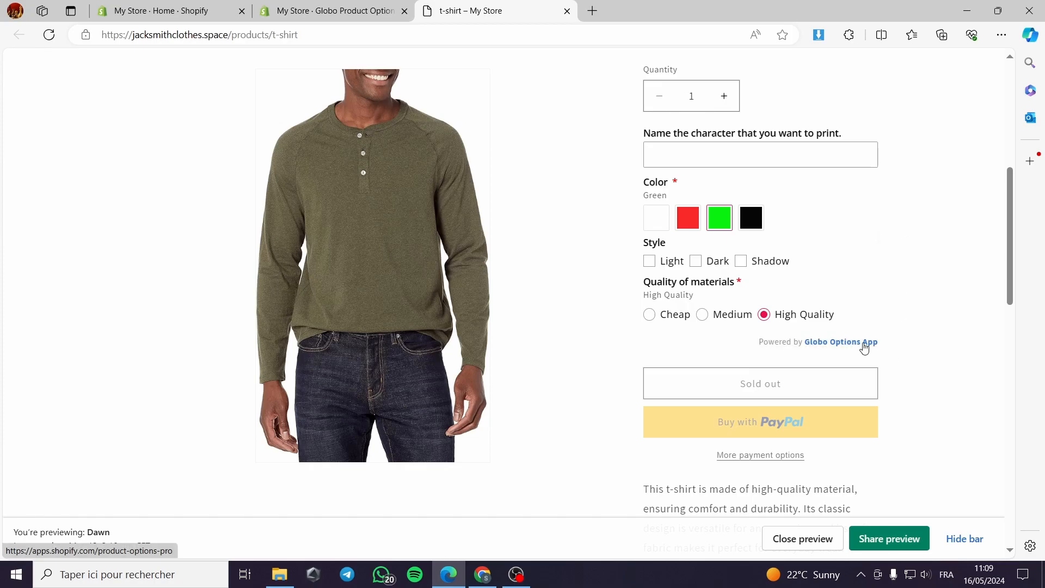
scroll(794, 362, "down", 3)
key("ctrl+w")
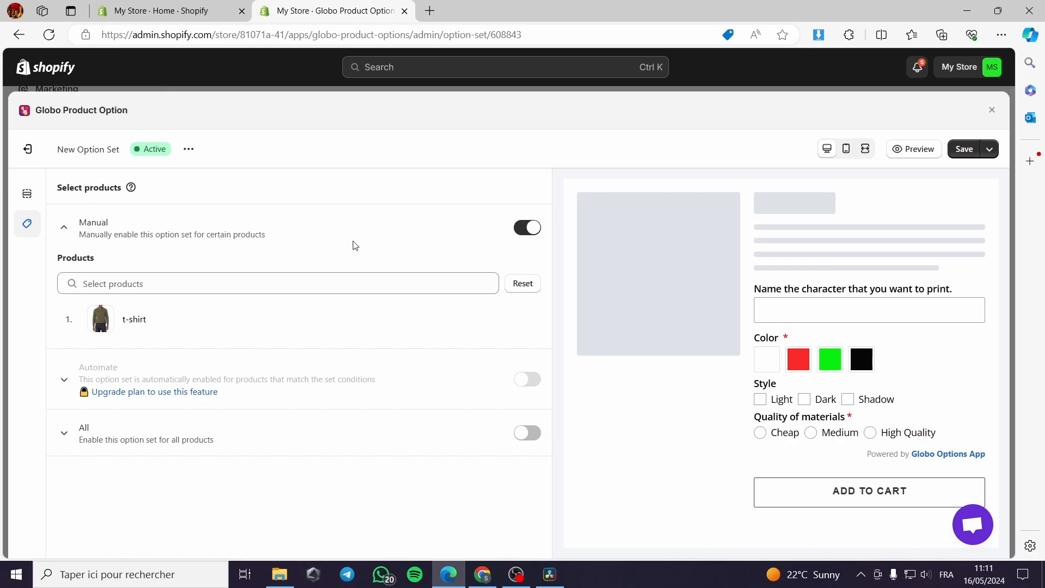
Add a Textarea element to the option set's elements.
left_click(39, 200)
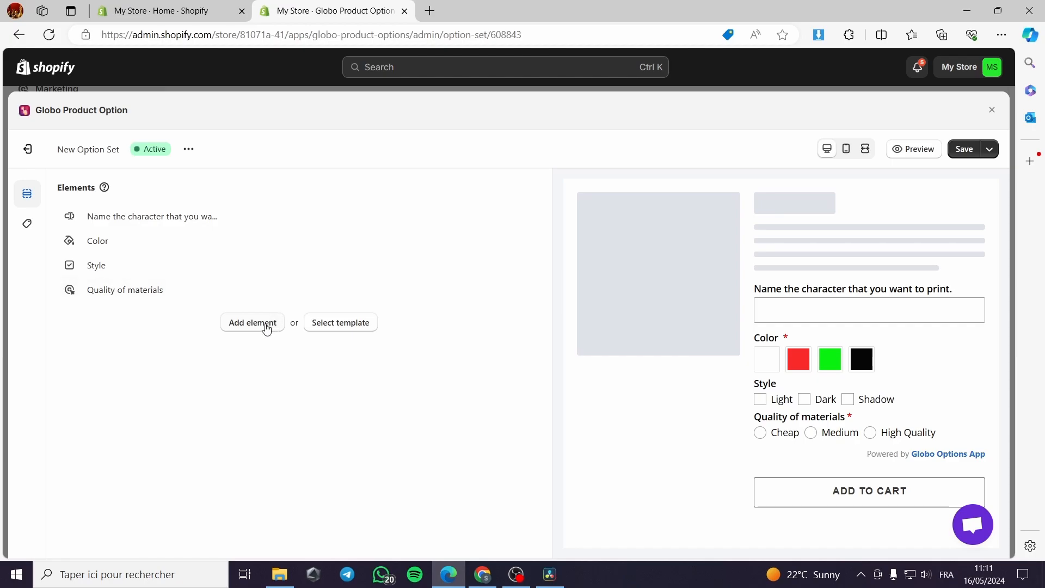
left_click(248, 325)
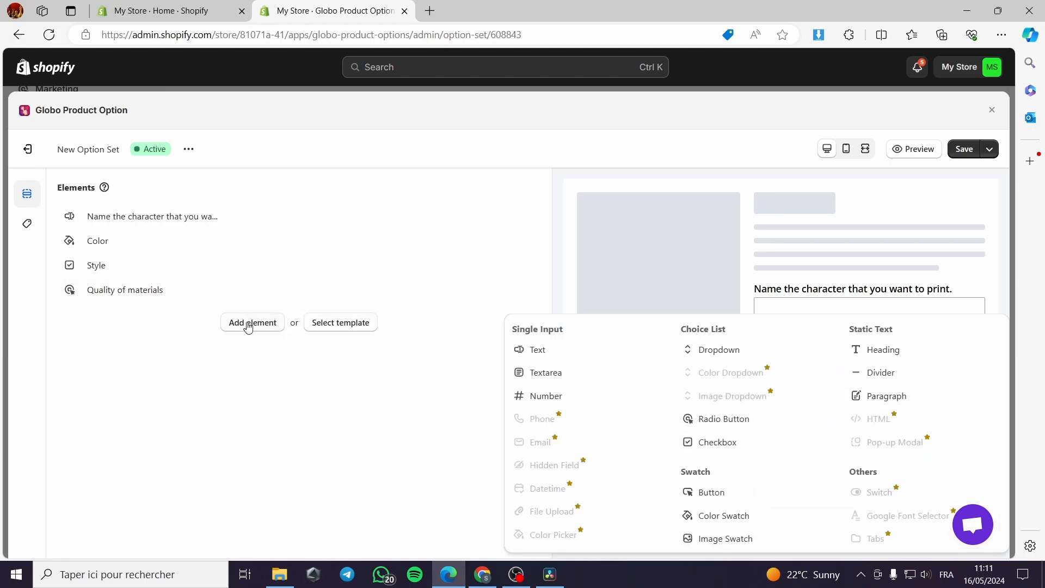
left_click(566, 375)
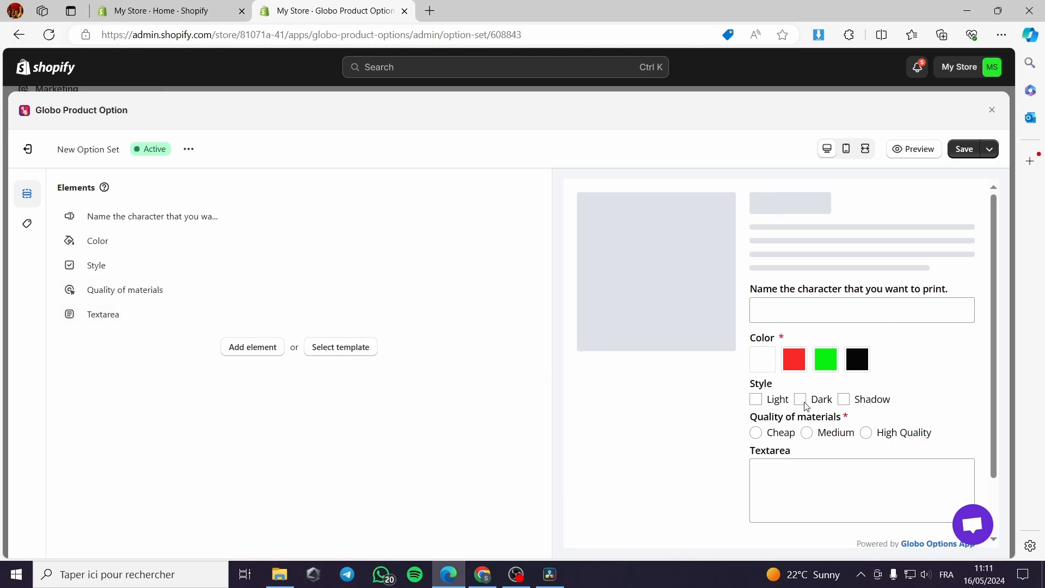
Move the Textarea element up so it sits between Color and Style.
left_click_drag(149, 320, 156, 290)
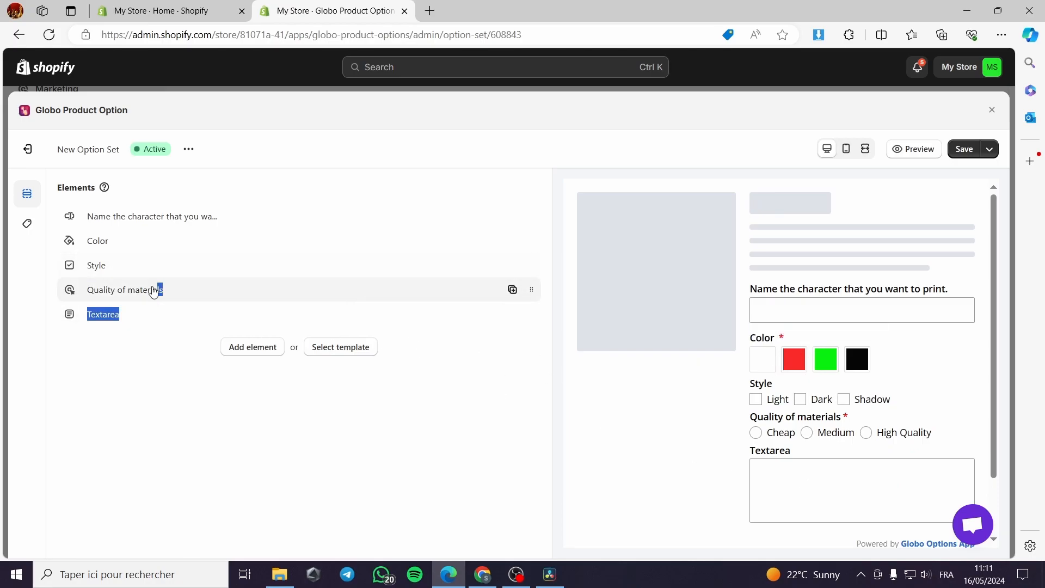
left_click(151, 311)
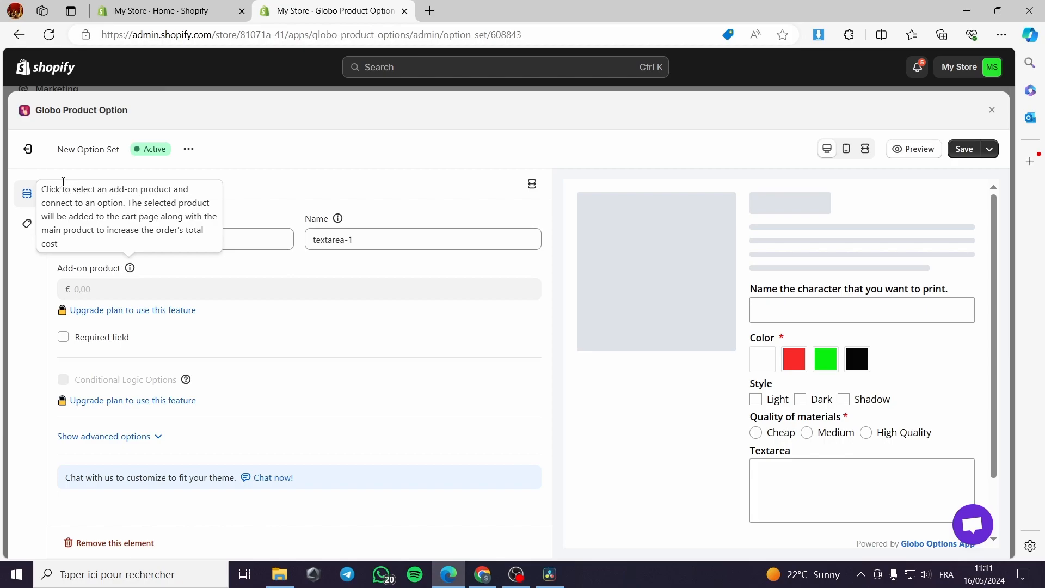
left_click(61, 184)
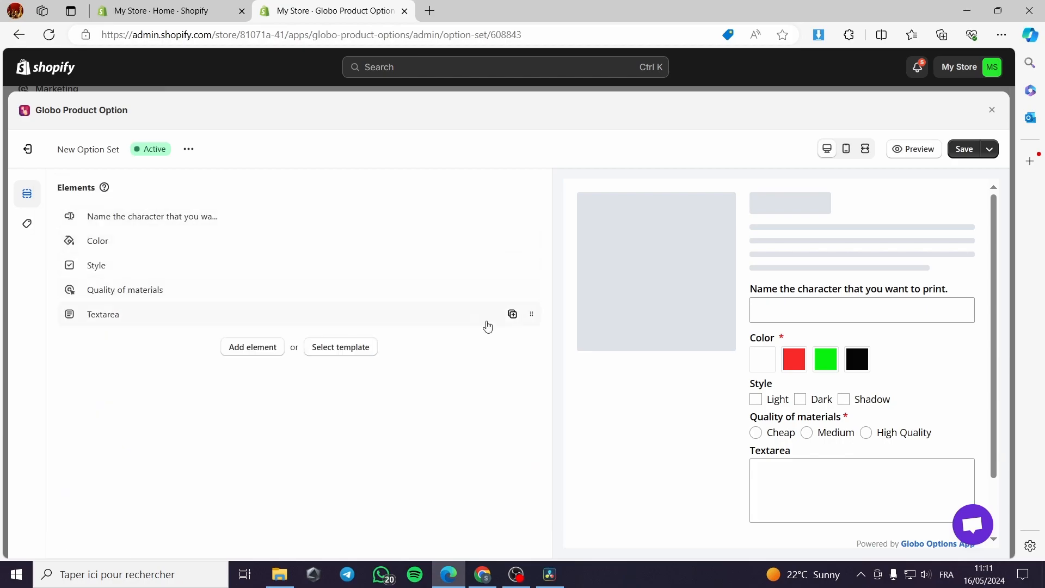
left_click(533, 316)
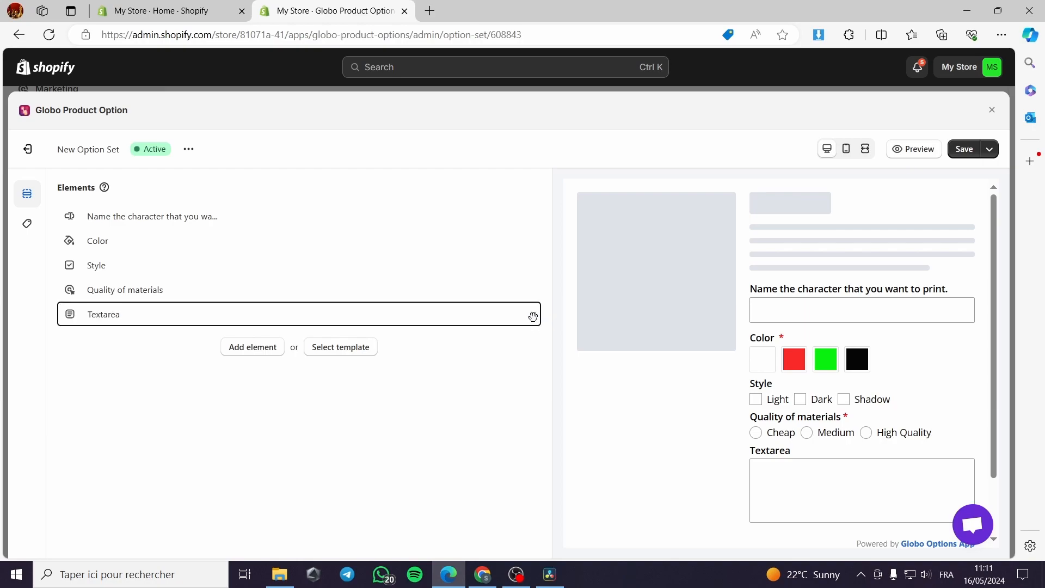
left_click_drag(533, 317, 526, 267)
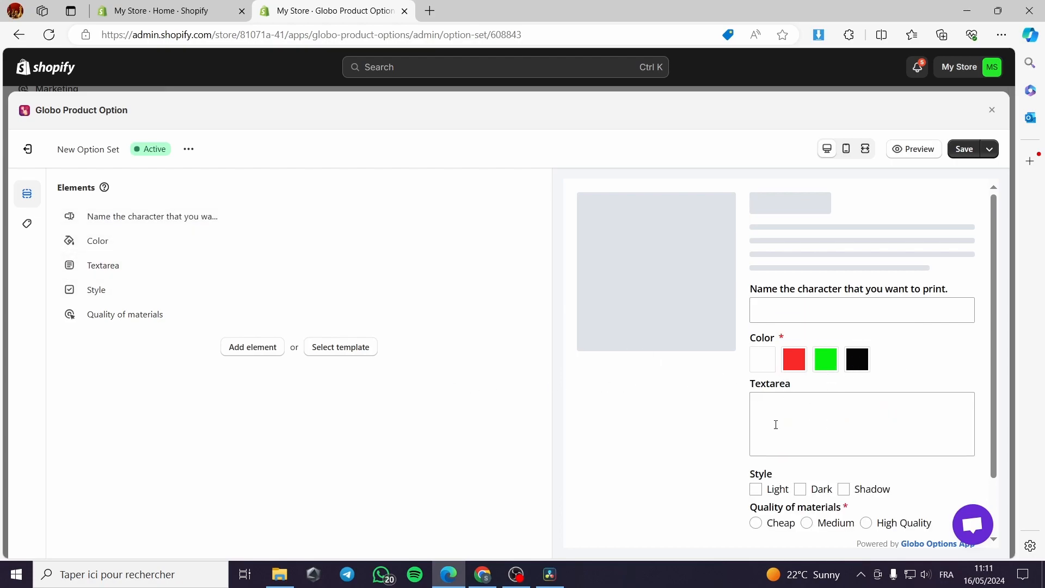
Open the upgrade pricing from the Textarea element's add-on product setting and compare monthly and yearly billing.
left_click(132, 268)
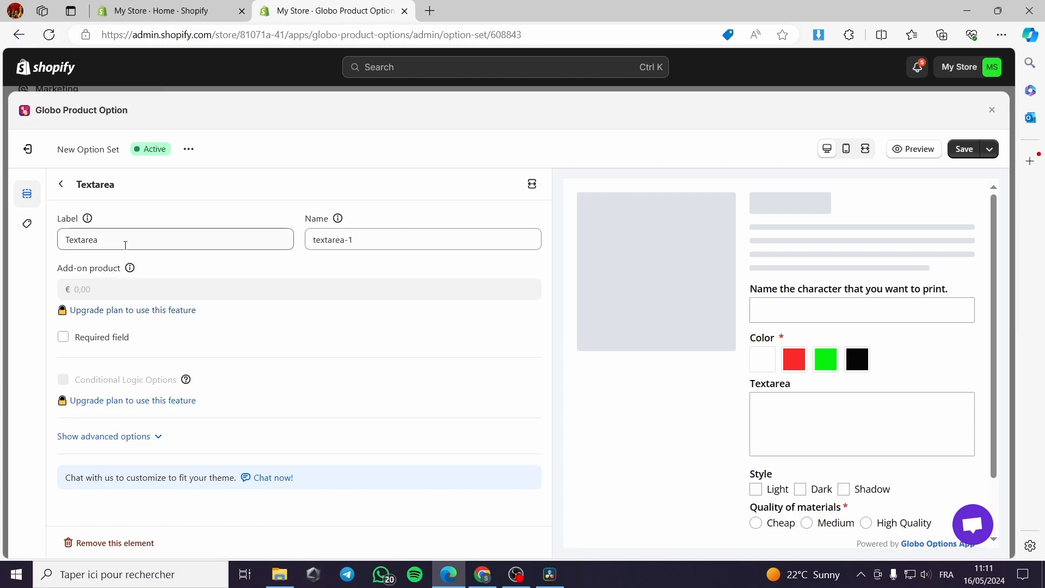
left_click(136, 317)
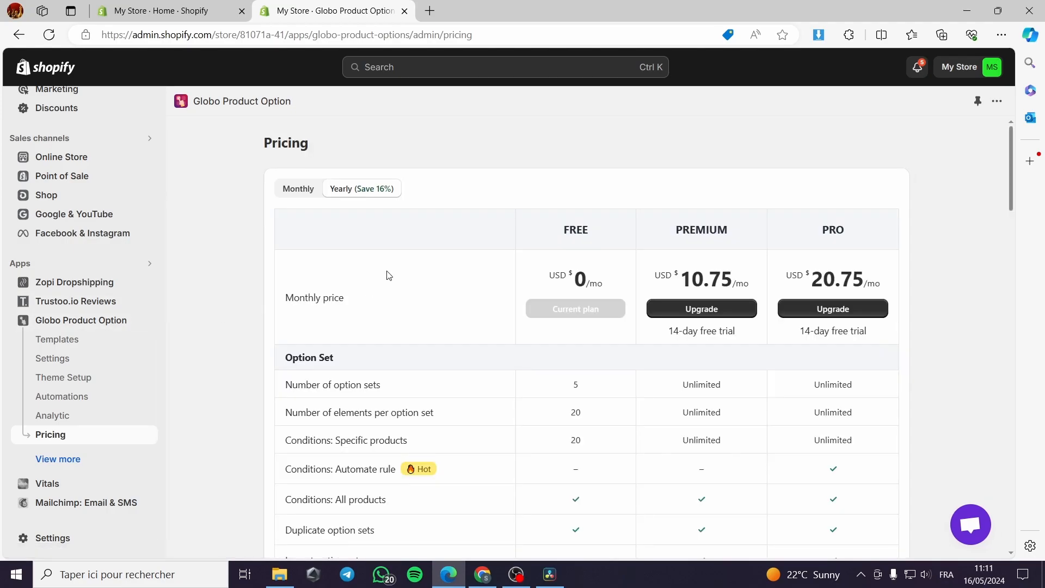
left_click(306, 194)
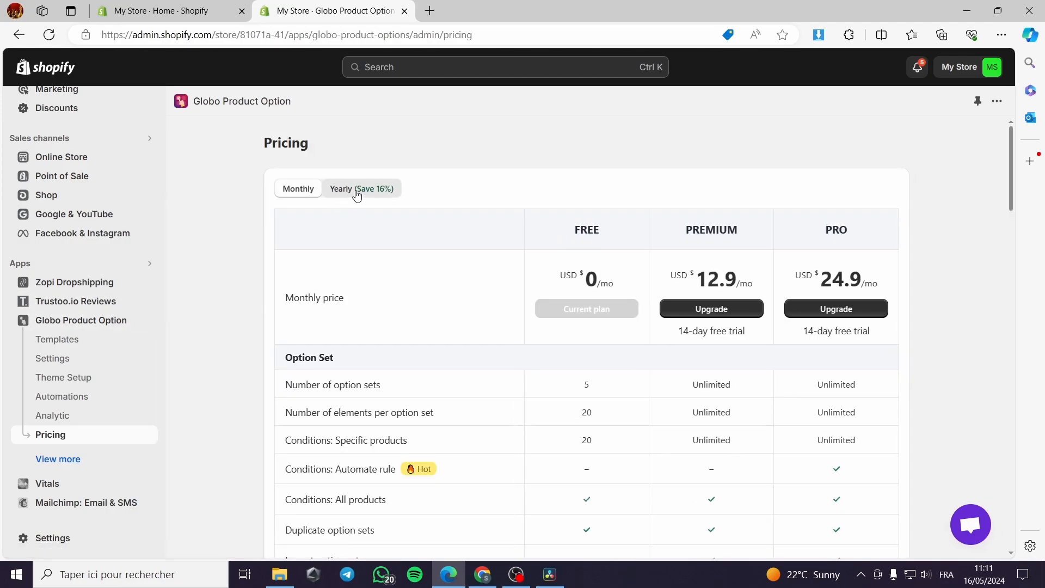
left_click(356, 193)
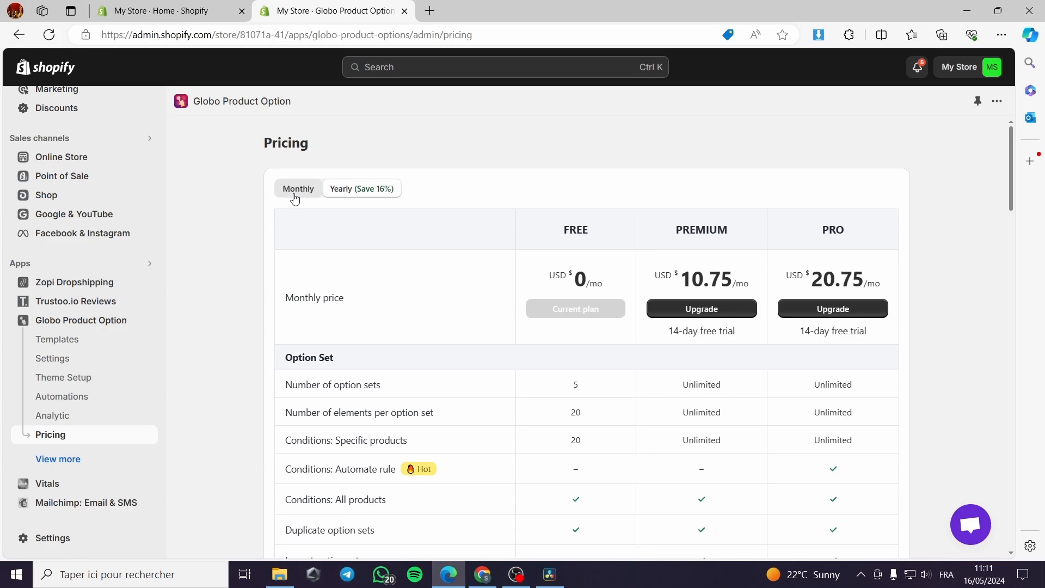
Examine the plan comparison table for the option set limits, option types and features of Free, Premium and Pro.
scroll(490, 218, "down", 1)
scroll(438, 255, "down", 1)
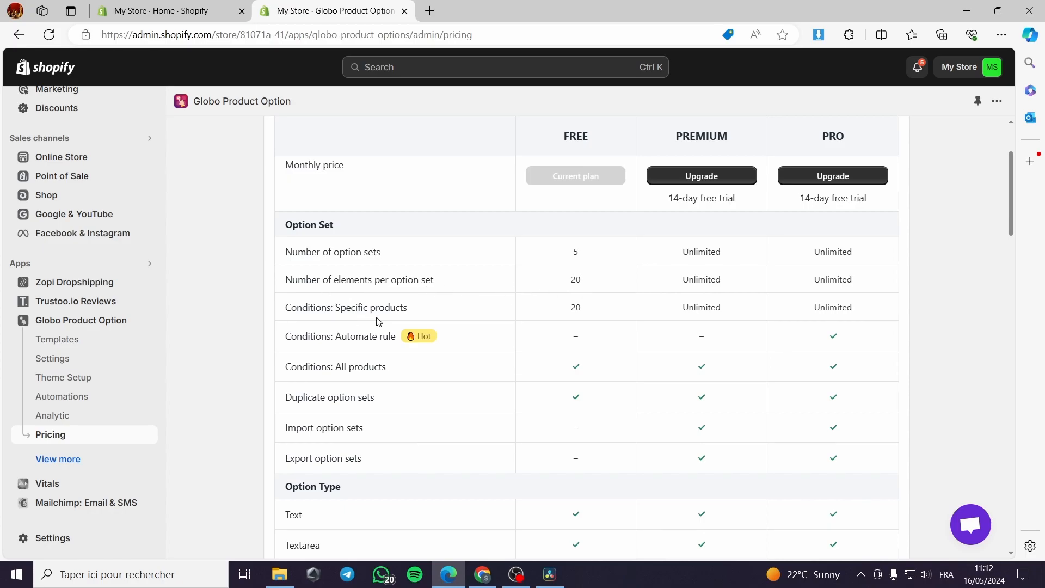
left_click_drag(587, 312, 570, 312)
left_click(524, 325)
scroll(331, 393, "down", 1)
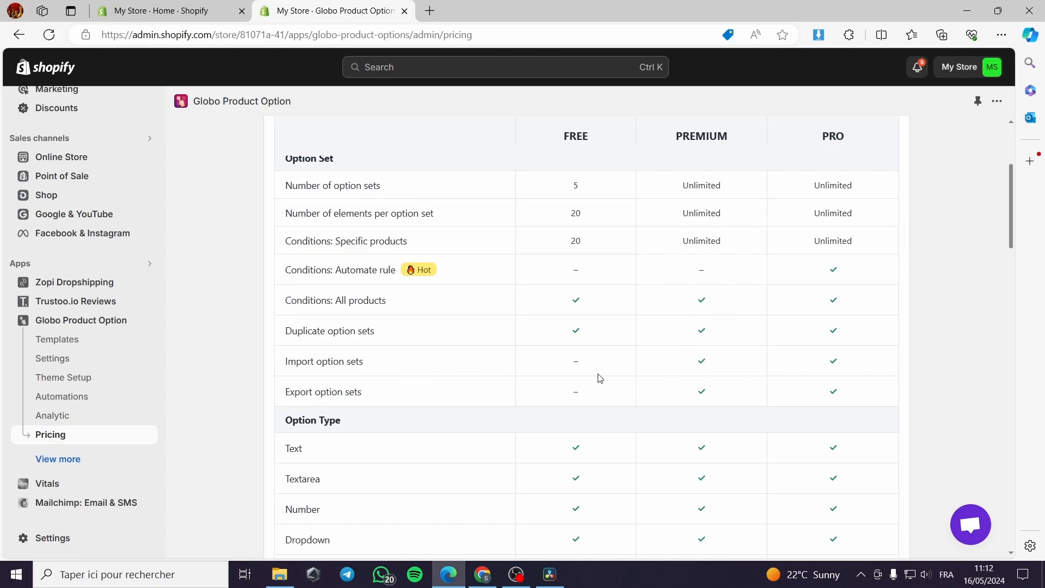
scroll(599, 393, "down", 9)
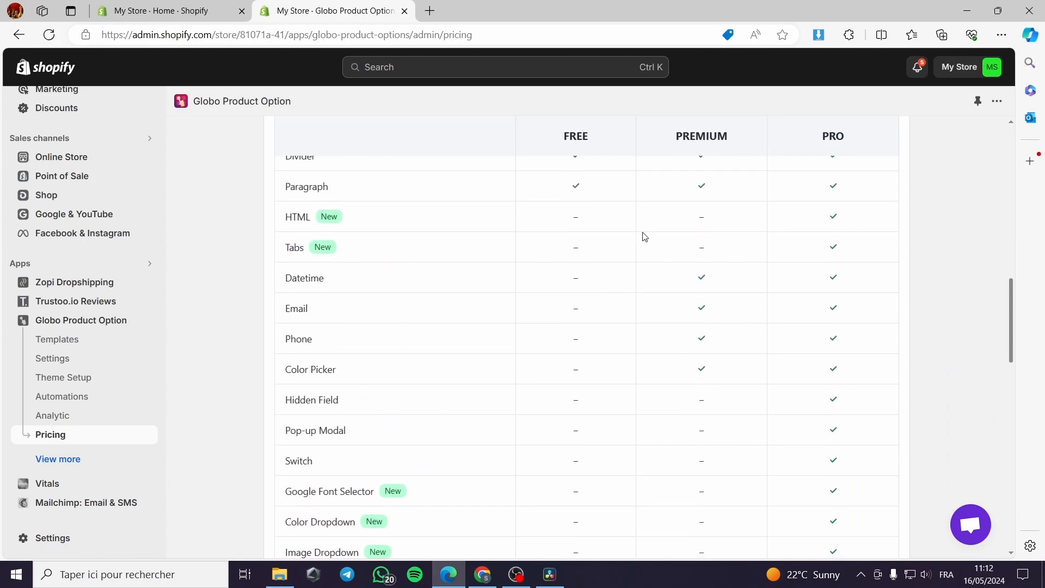
scroll(645, 237, "down", 6)
scroll(621, 341, "up", 10)
scroll(622, 341, "up", 12)
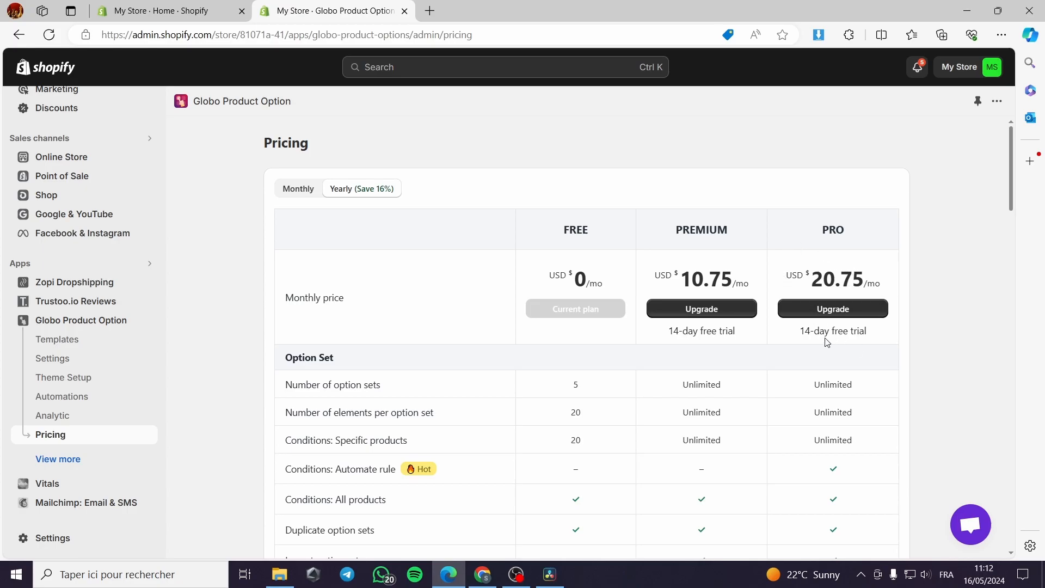
scroll(826, 336, "down", 20)
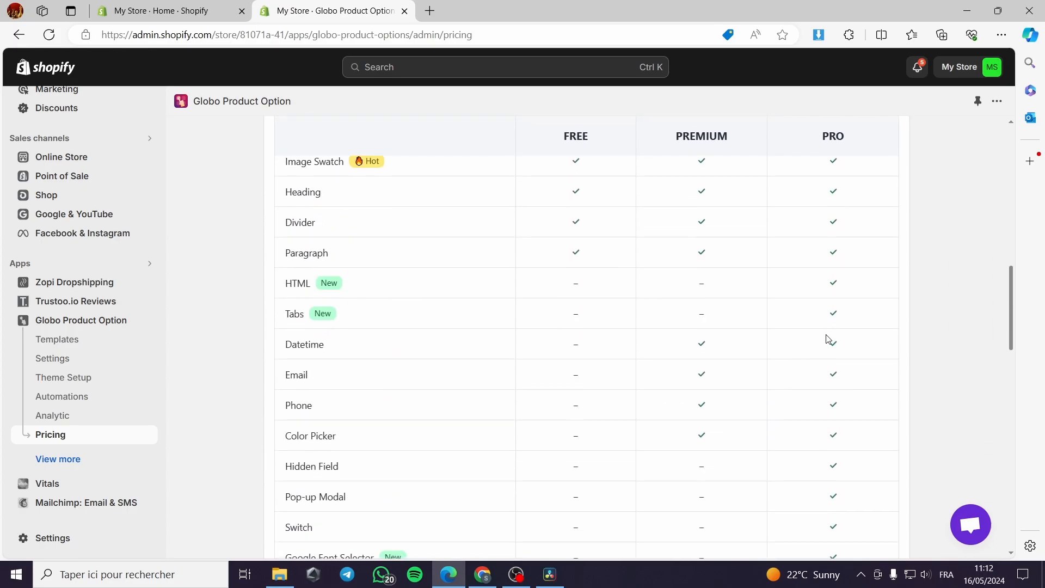
scroll(827, 339, "down", 11)
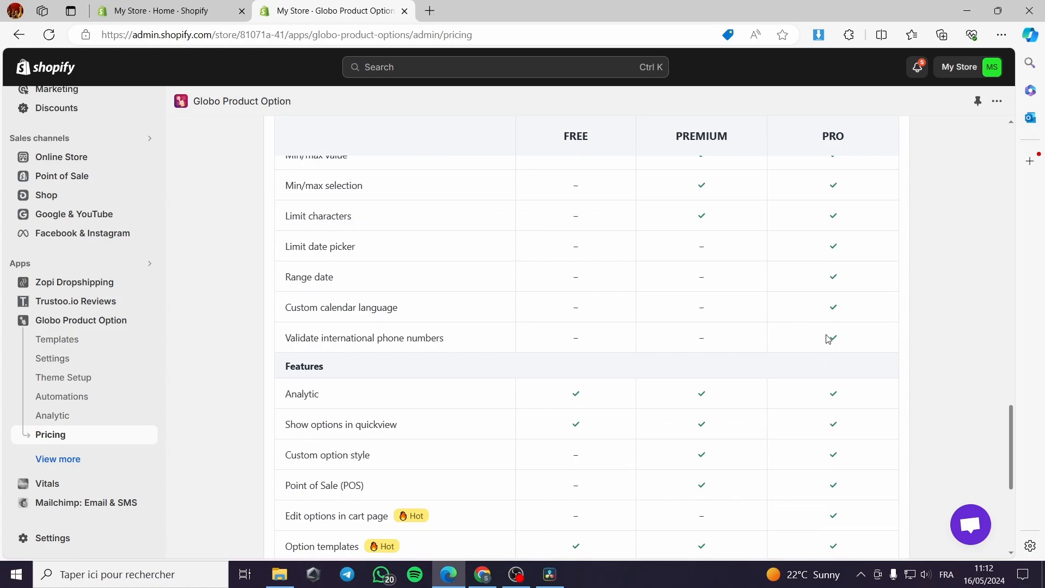
scroll(849, 341, "down", 2)
scroll(850, 341, "up", 5)
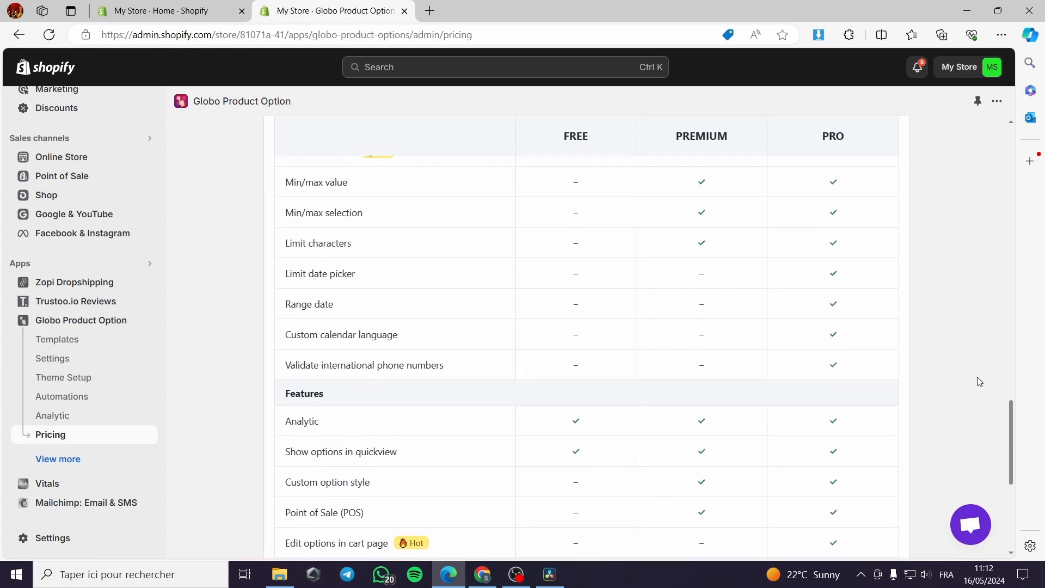
left_click_drag(1010, 420, 1011, 133)
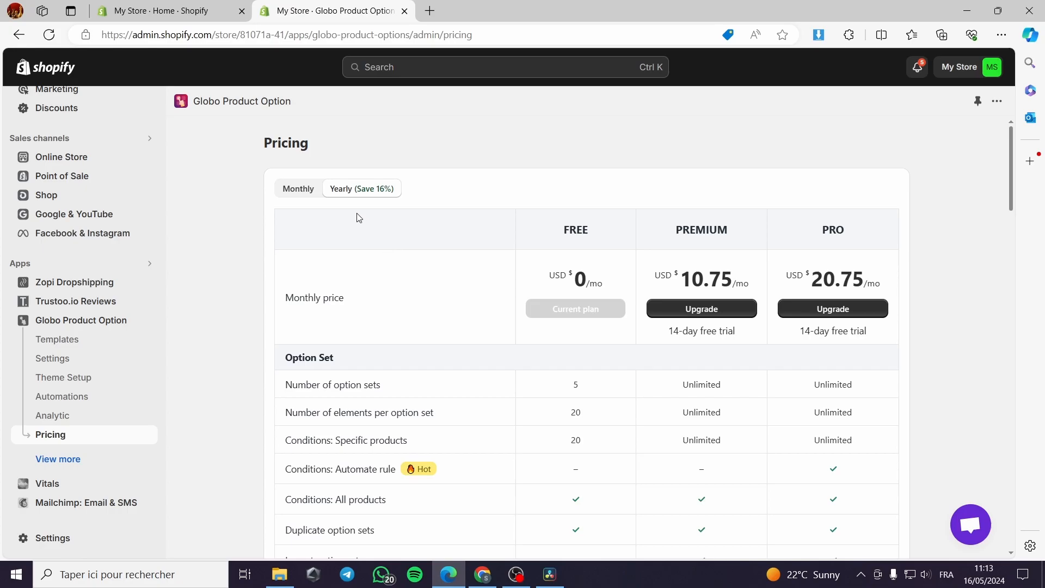
Open the app's option templates and browse the pre-designed ones down to the Phone Case template.
left_click(87, 340)
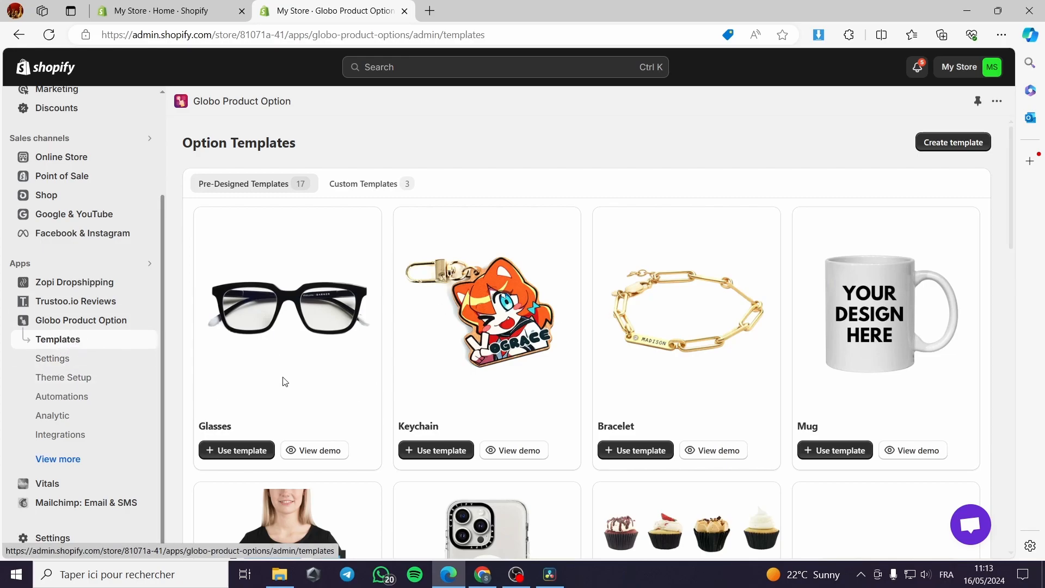
scroll(658, 383, "down", 3)
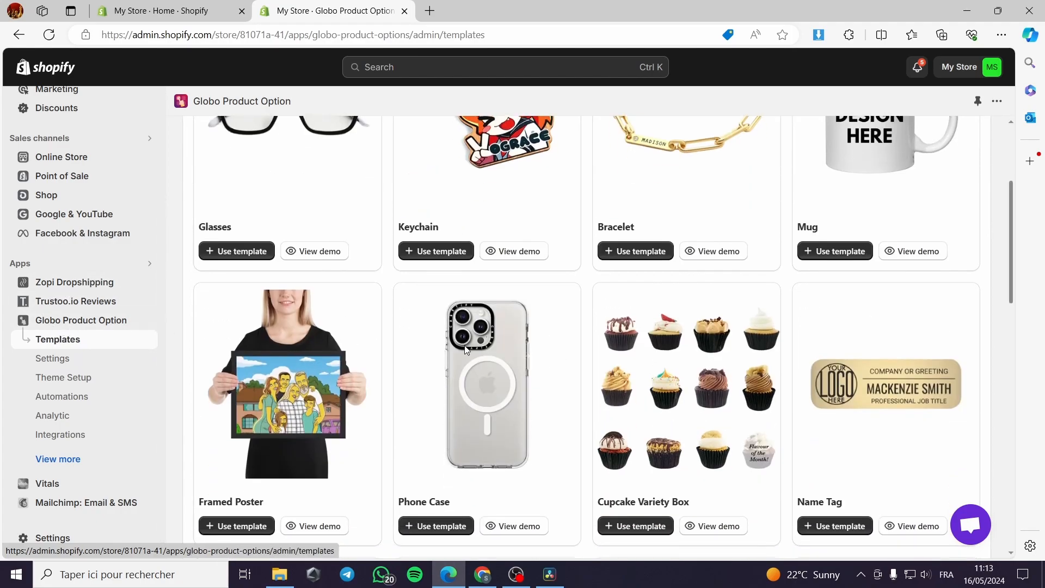
scroll(462, 422, "down", 3)
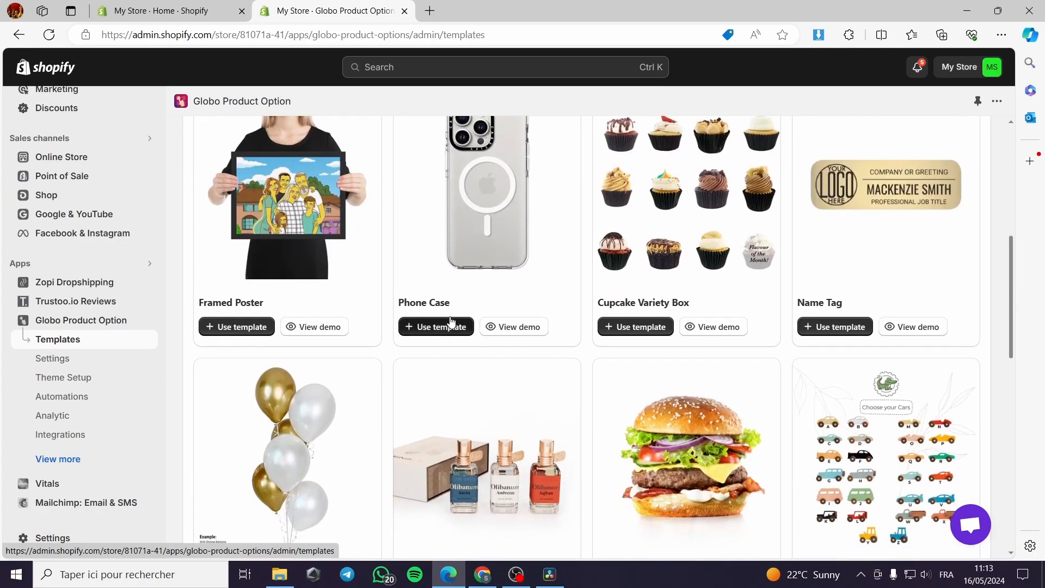
scroll(438, 277, "up", 2)
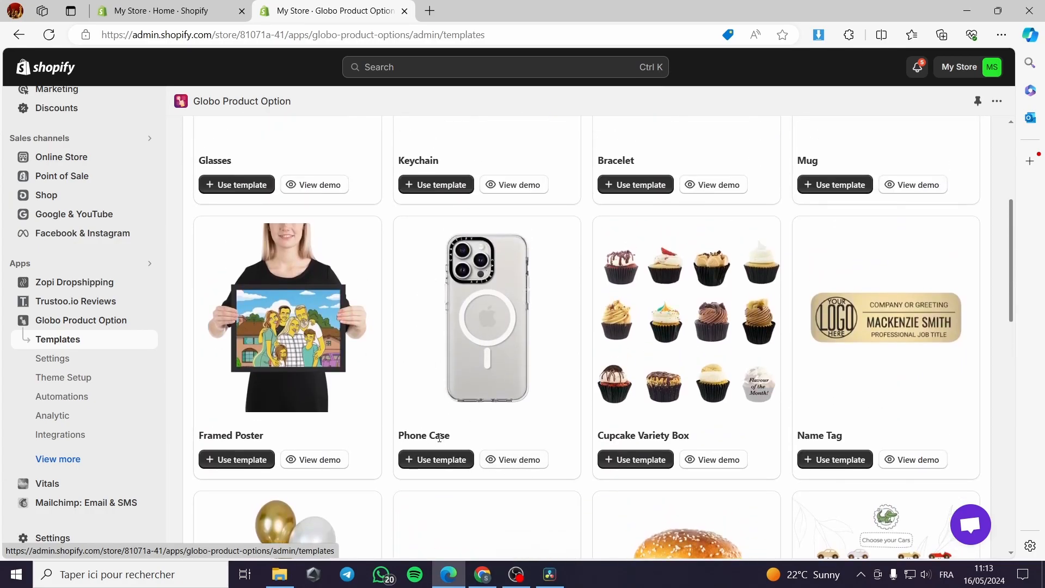
Open the demo of the Phone Case template and look over its device, case type and color options.
left_click(534, 463)
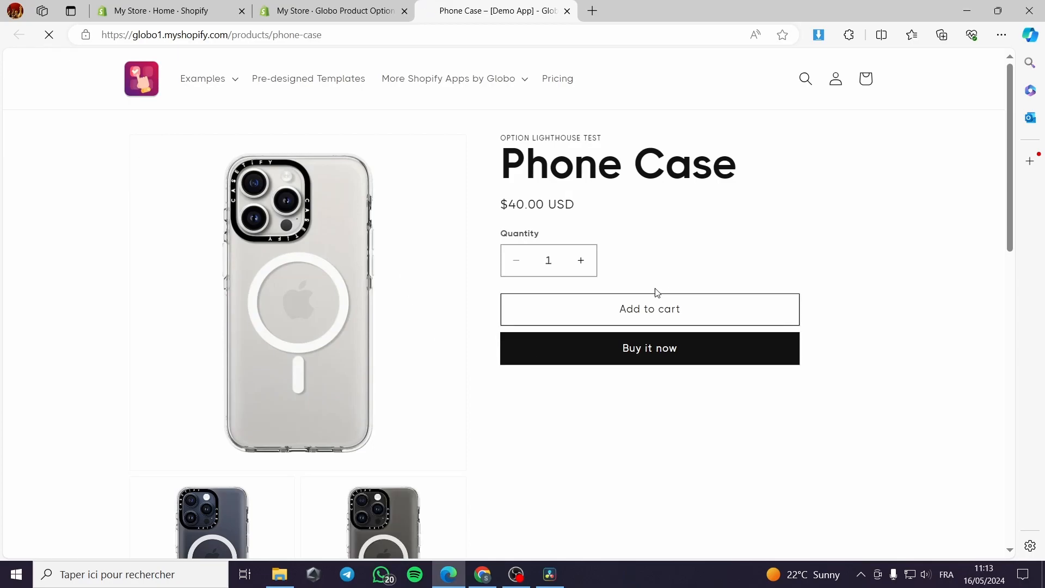
scroll(648, 295, "down", 2)
scroll(707, 316, "up", 1)
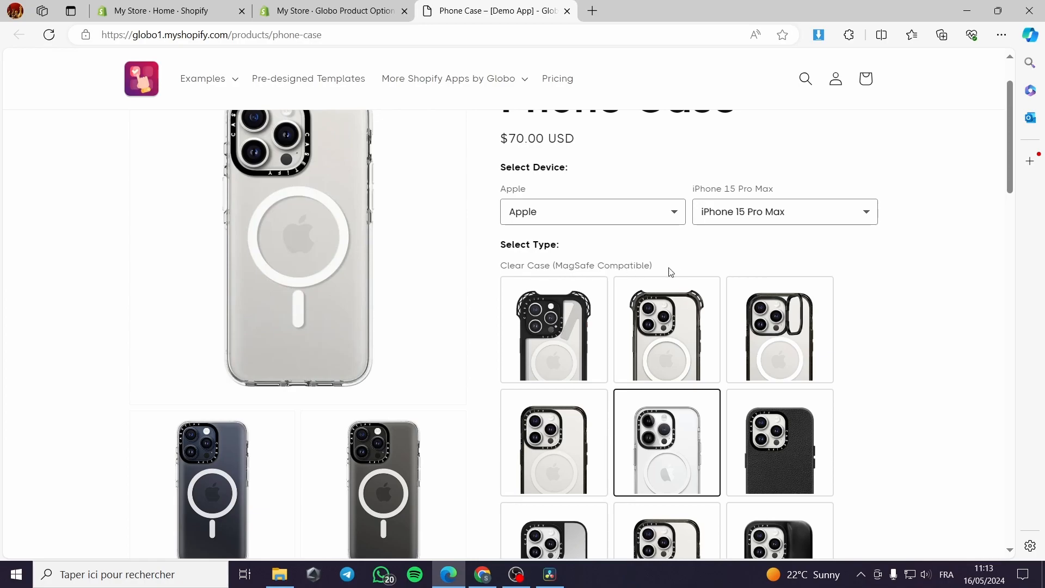
scroll(667, 275, "down", 5)
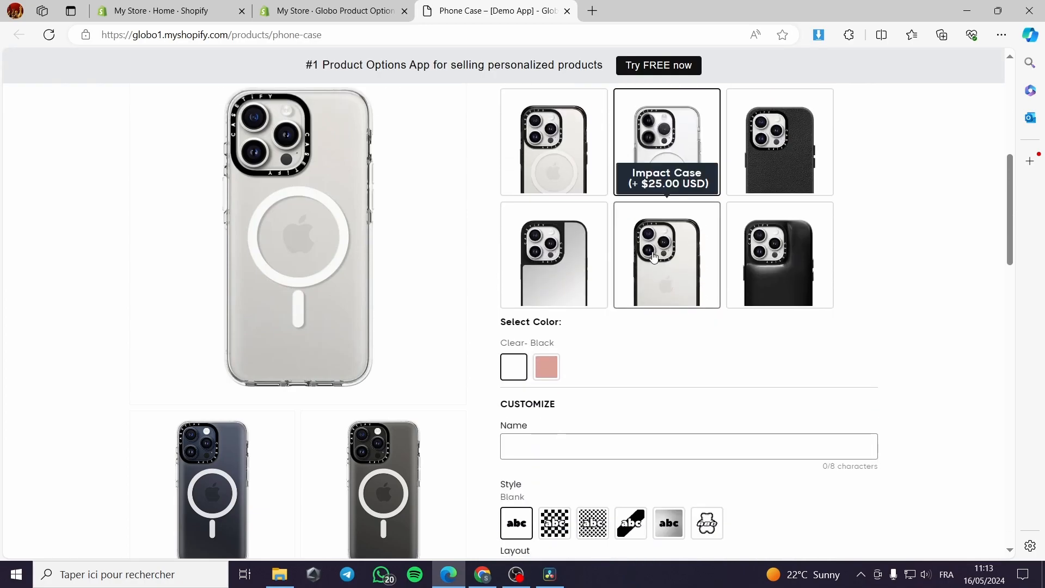
scroll(657, 262, "up", 5)
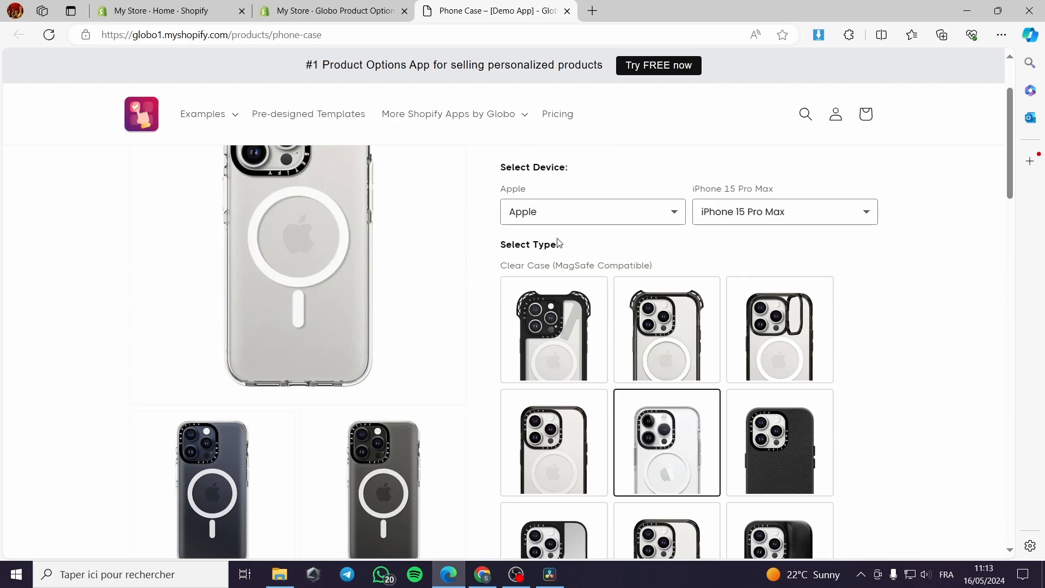
scroll(581, 257, "up", 1)
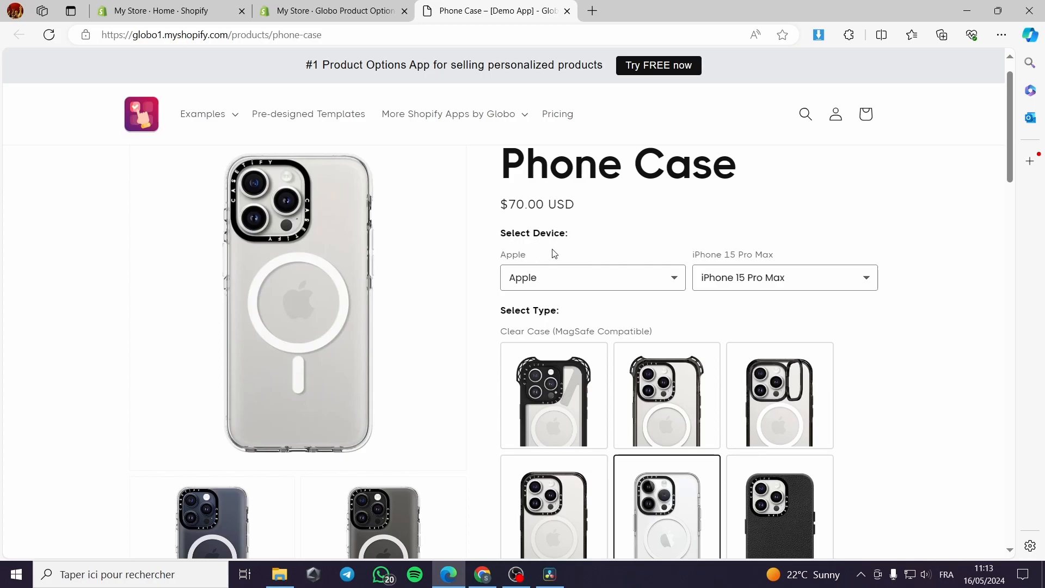
Check the brand and phone model choices under Select Device in the Phone Case demo, keeping Apple and iPhone 15 Pro Max.
left_click(673, 279)
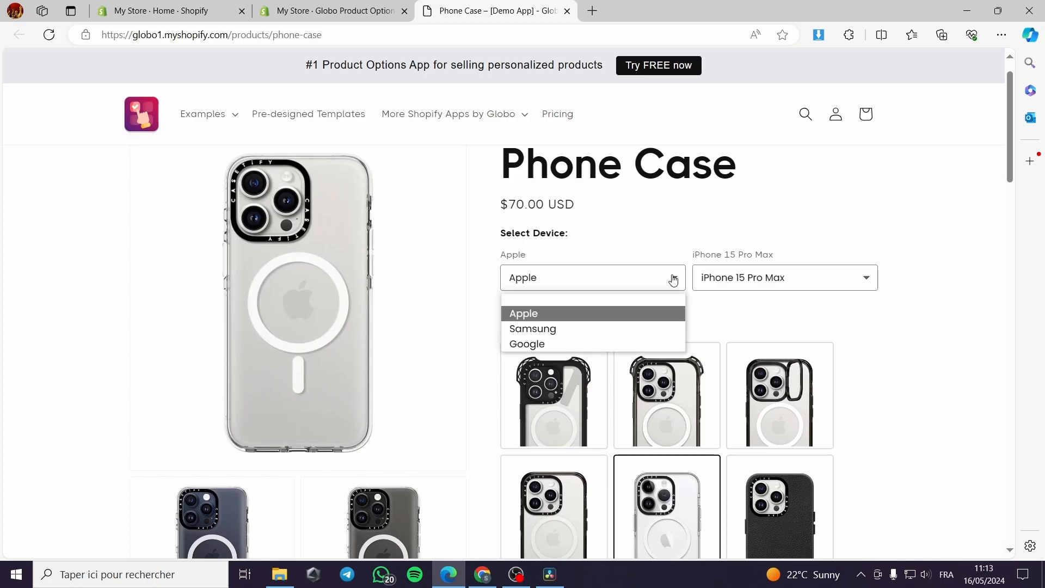
left_click(819, 279)
left_click(679, 283)
left_click(783, 326)
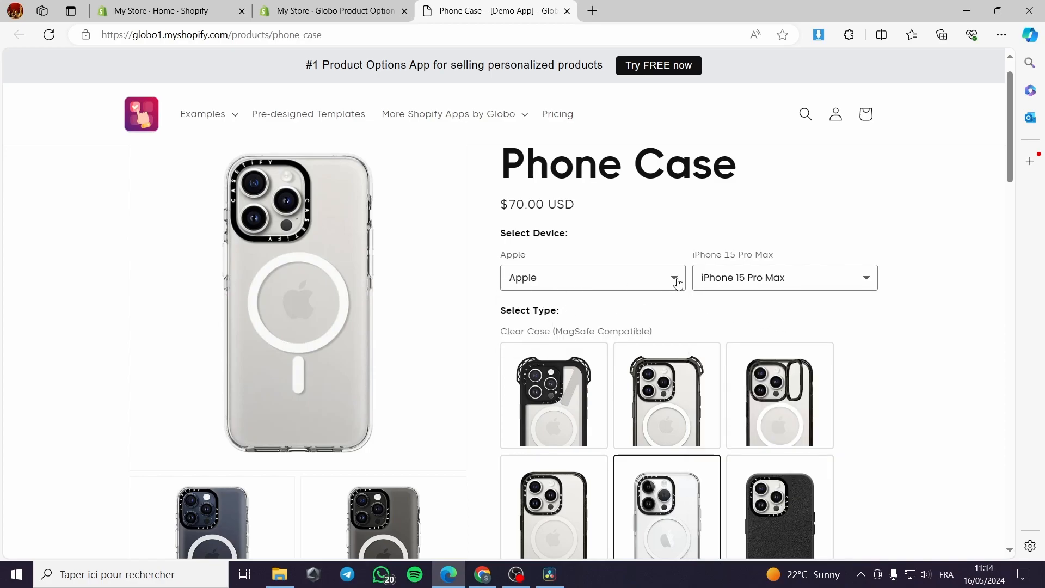
left_click(759, 280)
left_click(762, 283)
scroll(621, 294, "up", 1)
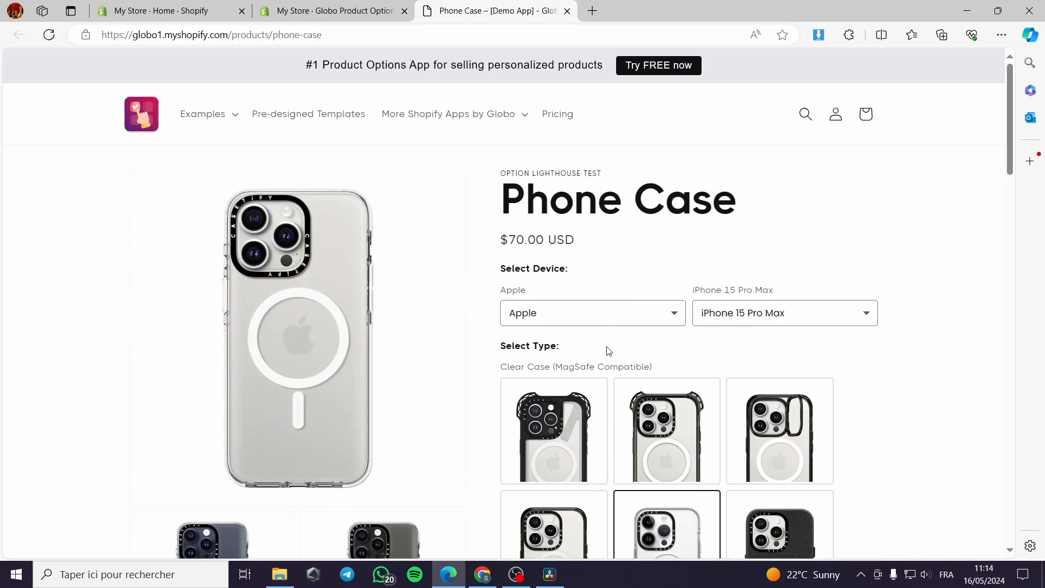
Try the pink case color in the Phone Case demo and switch back to Clear- Black.
scroll(603, 350, "down", 3)
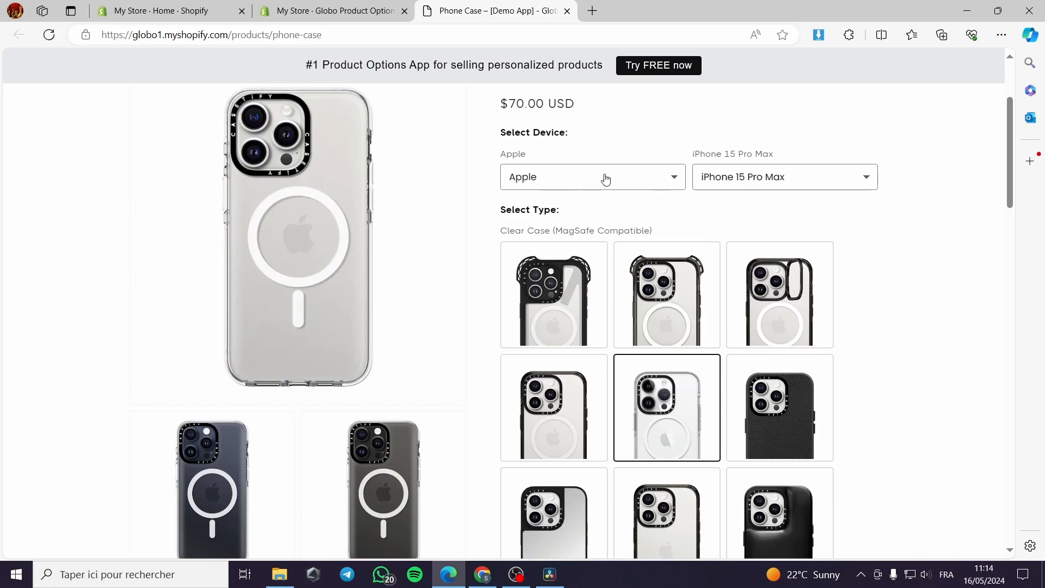
scroll(603, 240, "down", 2)
scroll(603, 242, "down", 3)
scroll(544, 403, "down", 2)
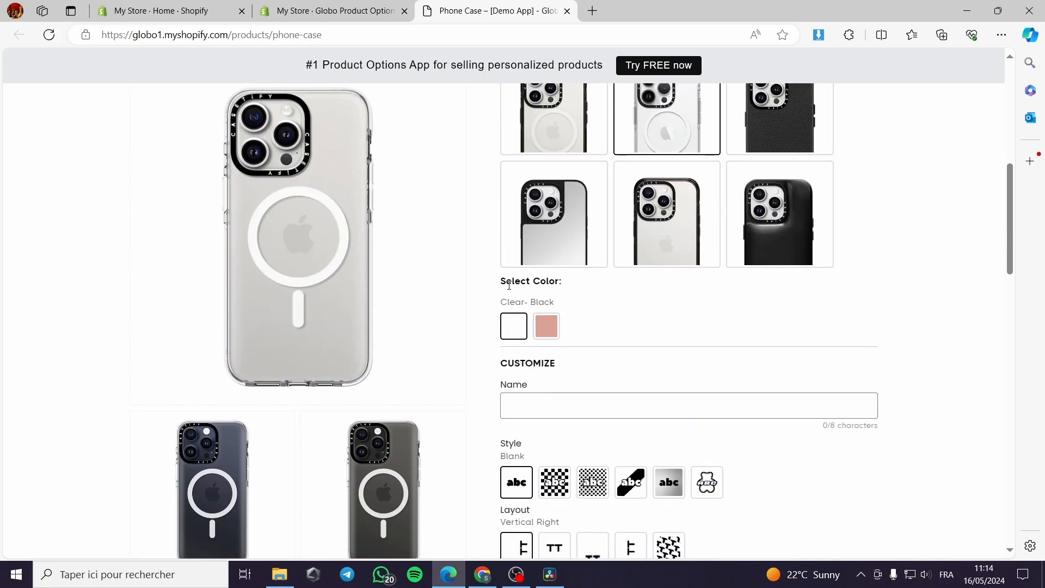
left_click(546, 327)
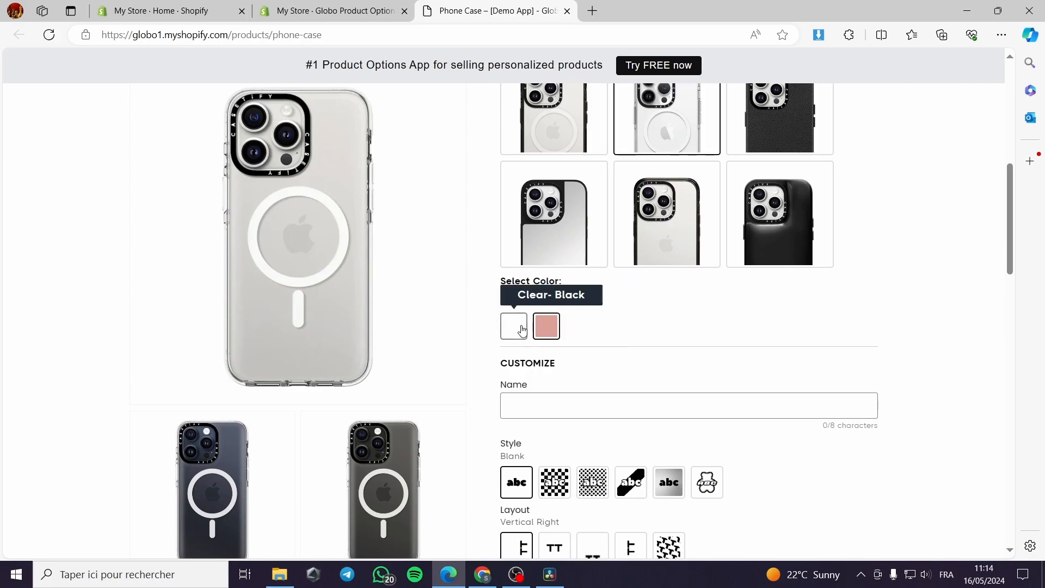
left_click(522, 330)
Try the text styles from Checker through Y2K in the demo's Customize section and return to Blank.
scroll(567, 338, "down", 3)
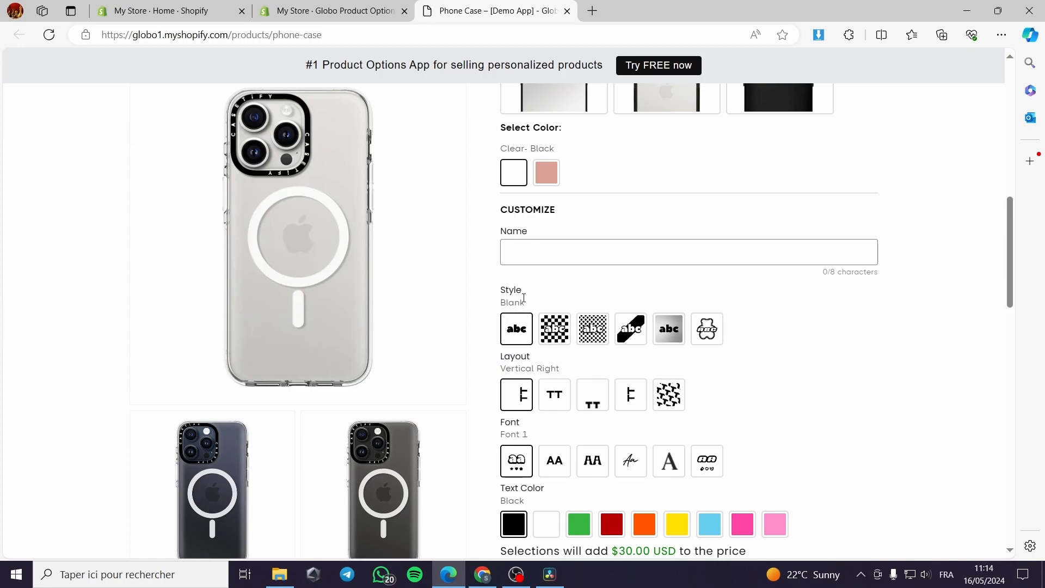
left_click(555, 329)
left_click(593, 328)
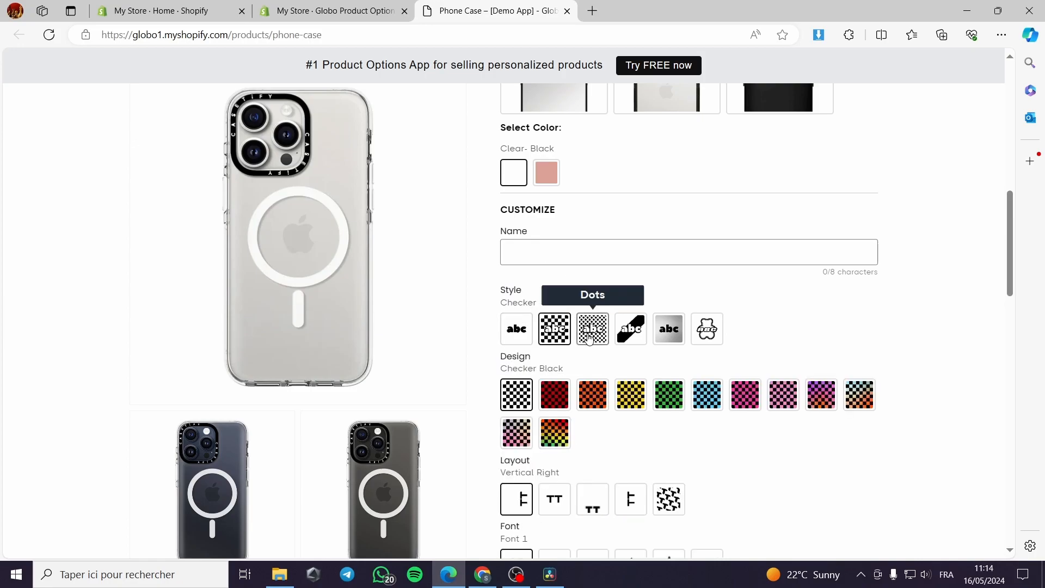
left_click(630, 335)
left_click(706, 328)
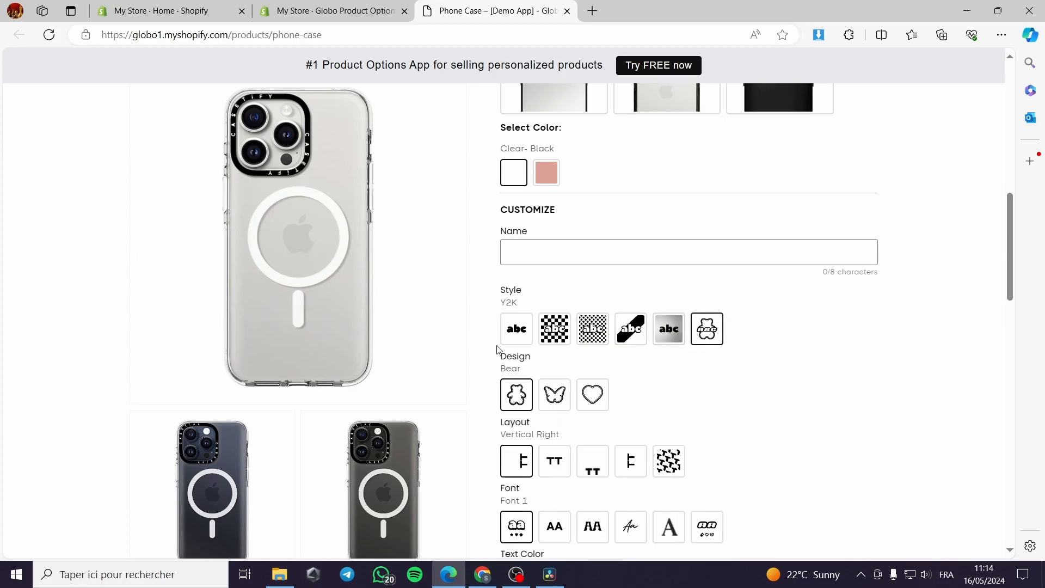
left_click(517, 329)
right_click(841, 368)
left_click(780, 365)
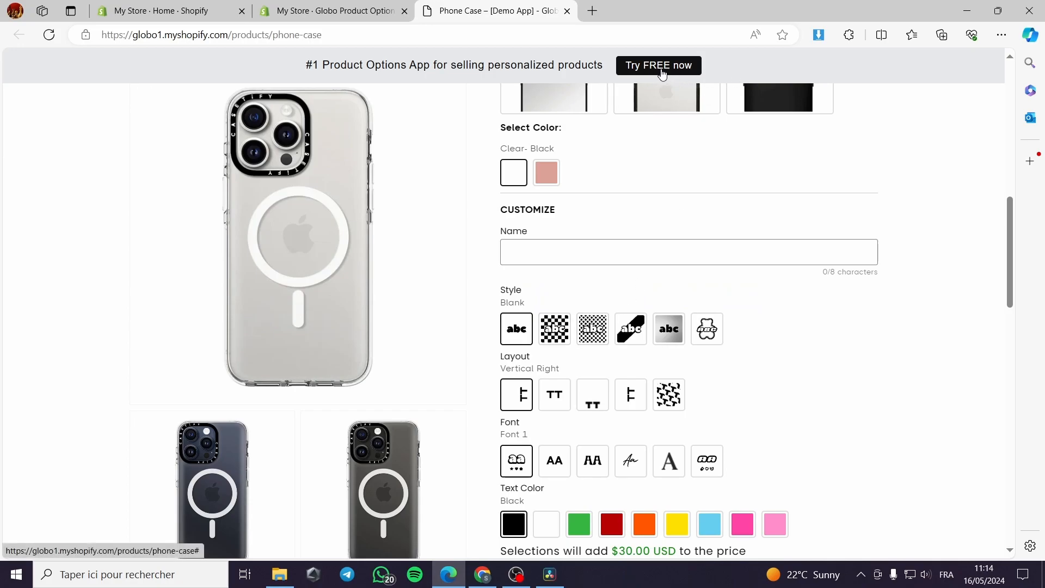
Try green as the text color in the Phone Case demo and close the demo to return to the templates.
scroll(674, 281, "down", 4)
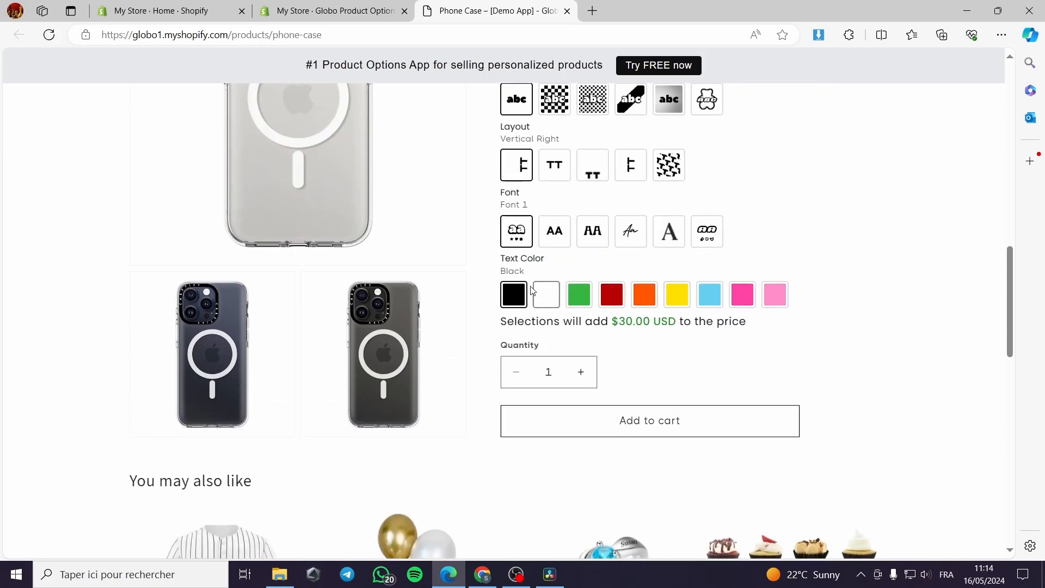
left_click(578, 294)
scroll(734, 328, "up", 12)
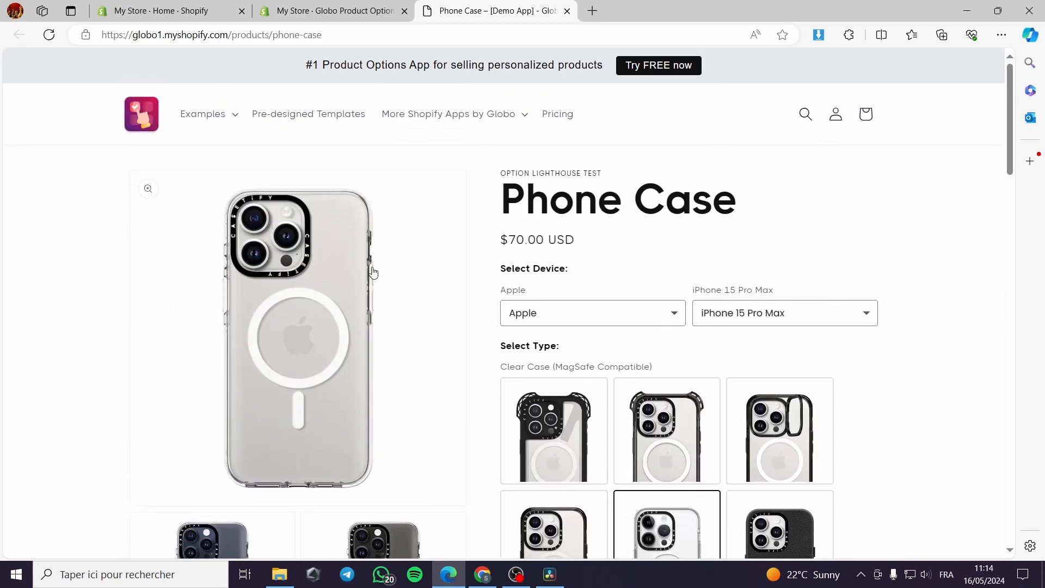
left_click(370, 7)
left_click(568, 11)
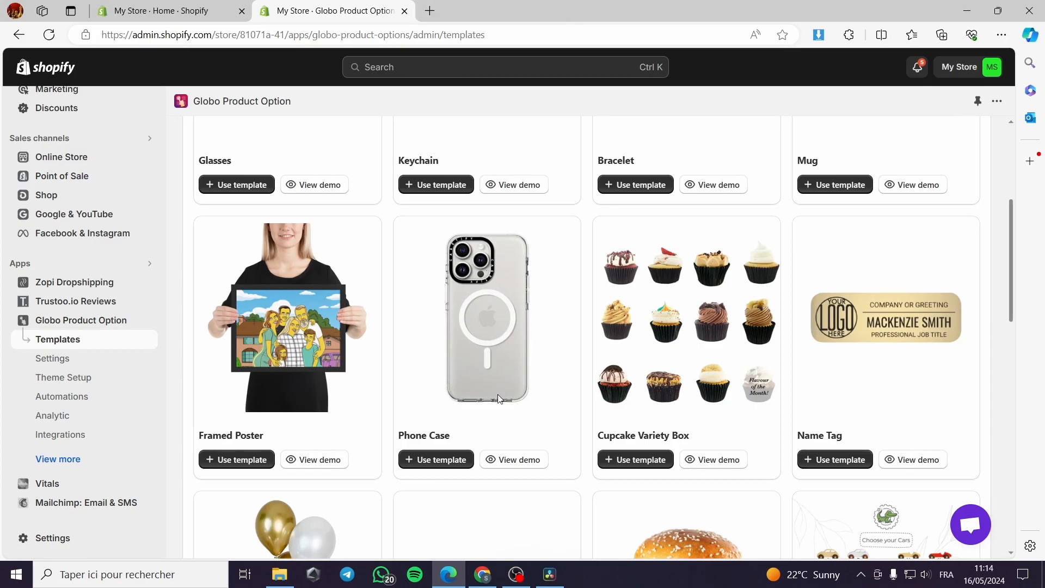
Browse the remaining pre-designed templates down to Jersey and open the Jersey demo.
scroll(732, 417, "up", 5)
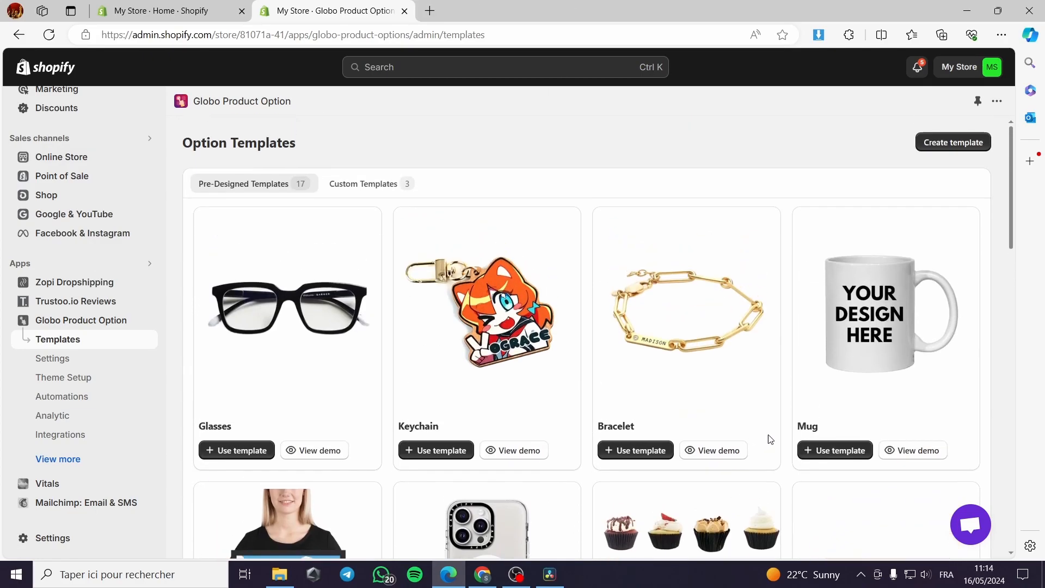
scroll(296, 416, "down", 10)
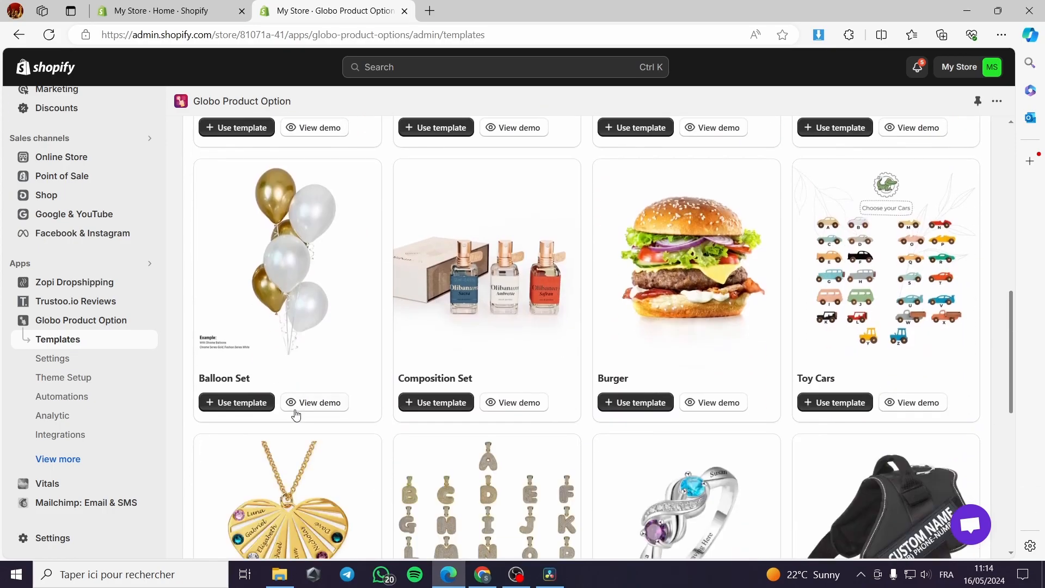
scroll(295, 415, "down", 4)
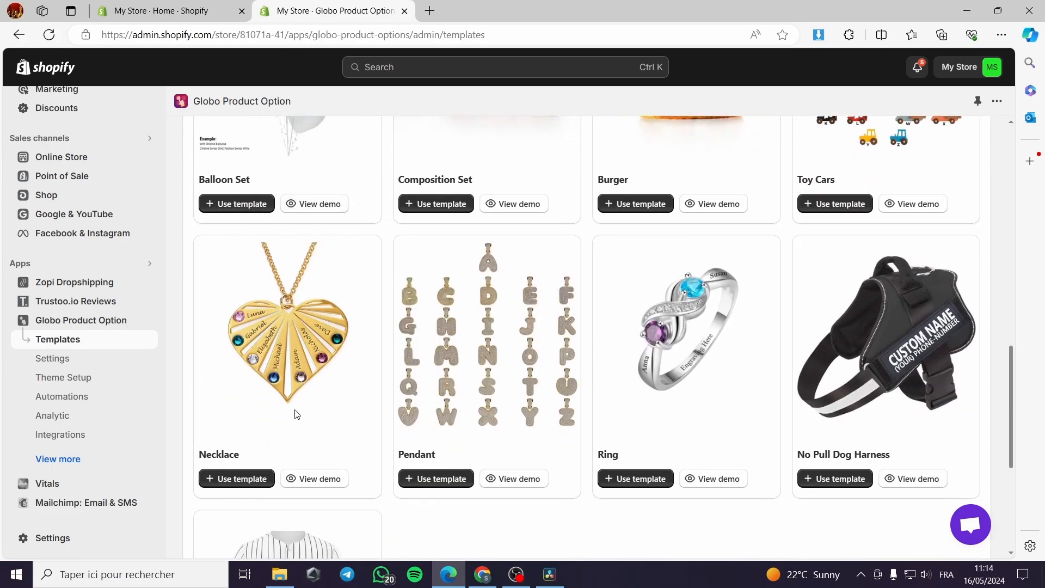
scroll(296, 415, "down", 6)
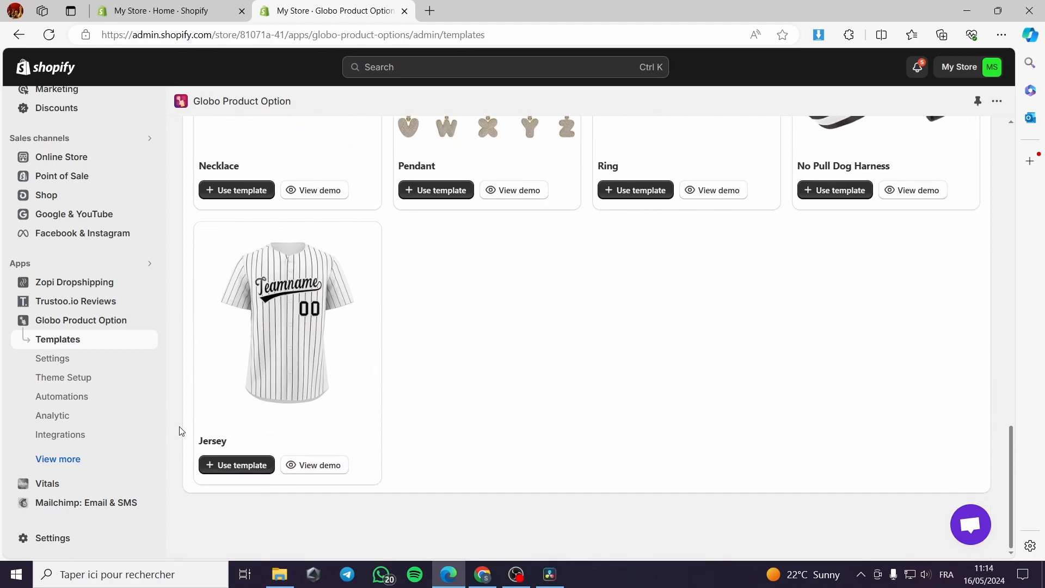
left_click(318, 464)
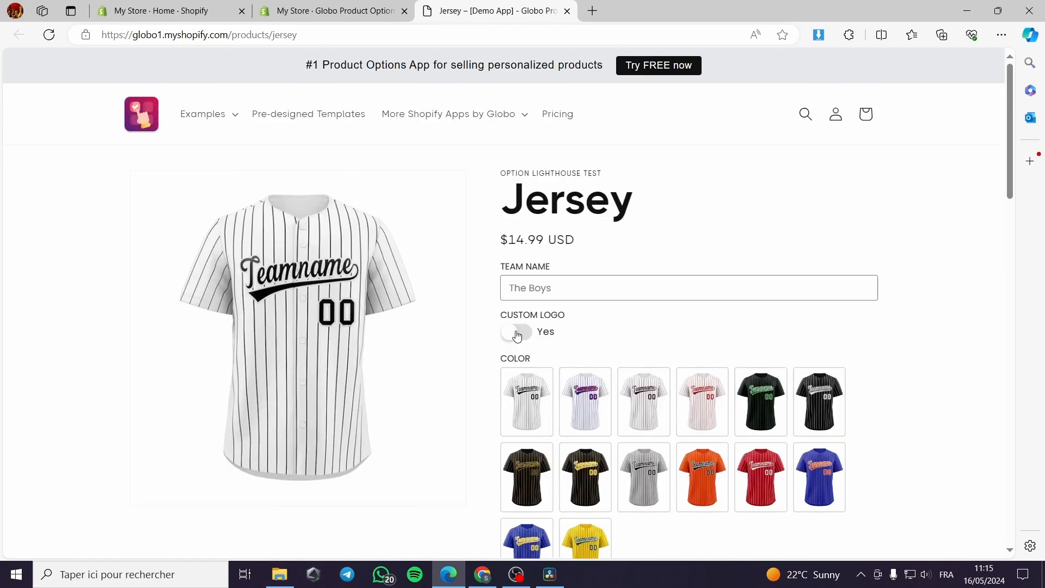
Try the custom logo switch and view the Player 1 size choices in the Jersey demo, closing the demo when done.
left_click(517, 333)
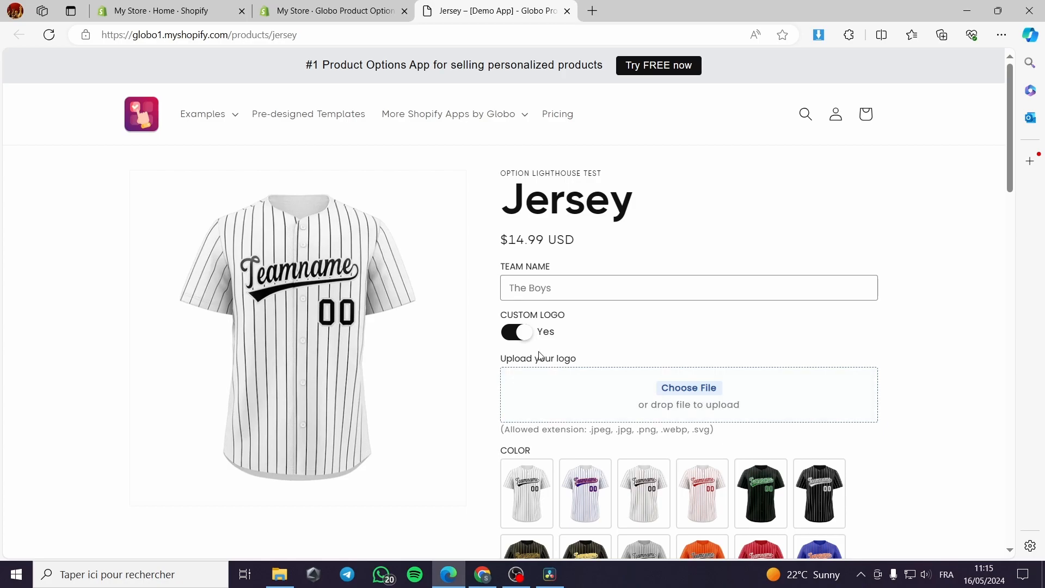
left_click(520, 333)
scroll(533, 404, "down", 6)
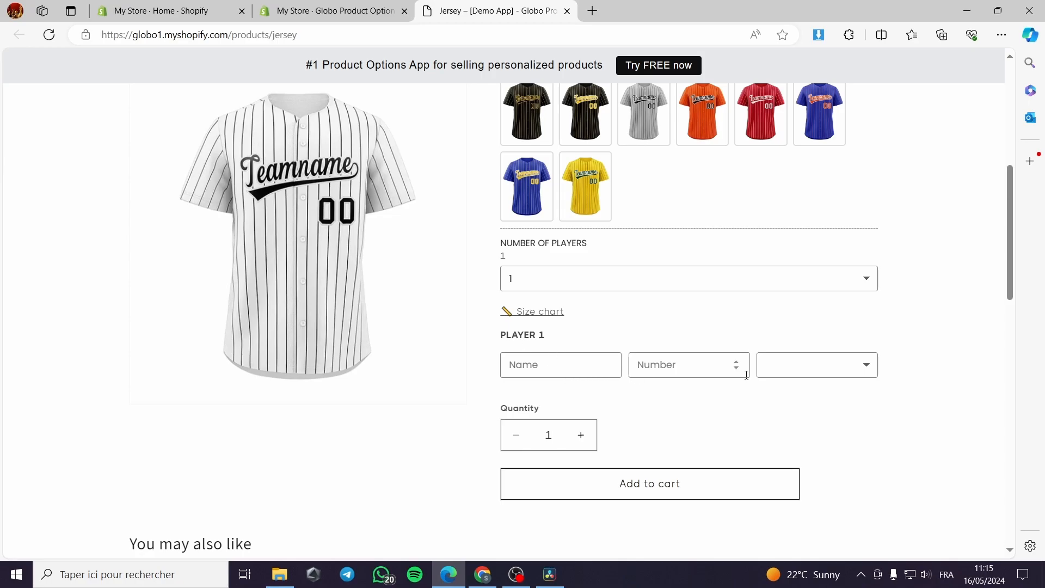
left_click(858, 372)
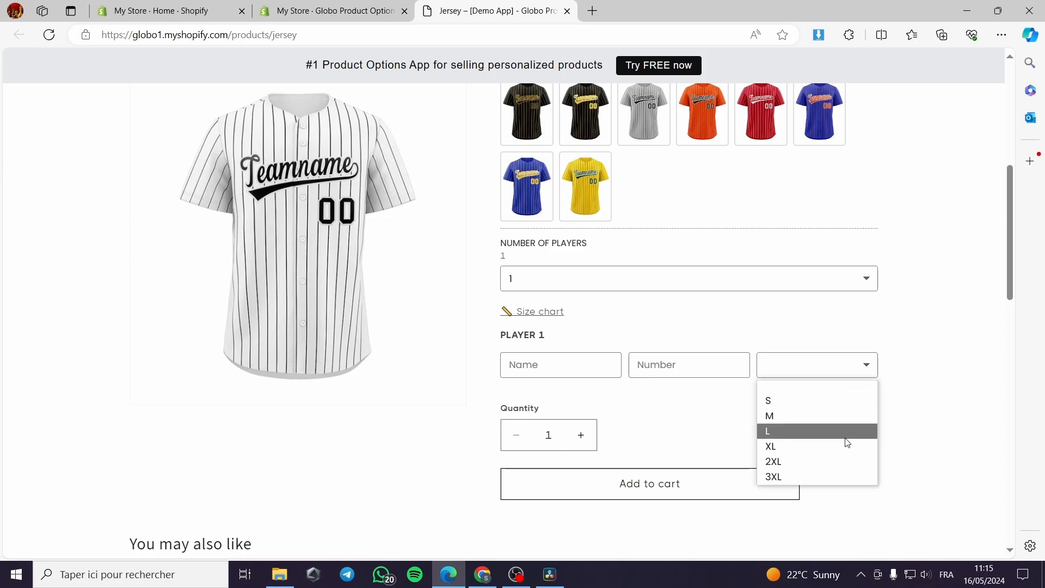
left_click(870, 374)
scroll(672, 469, "up", 7)
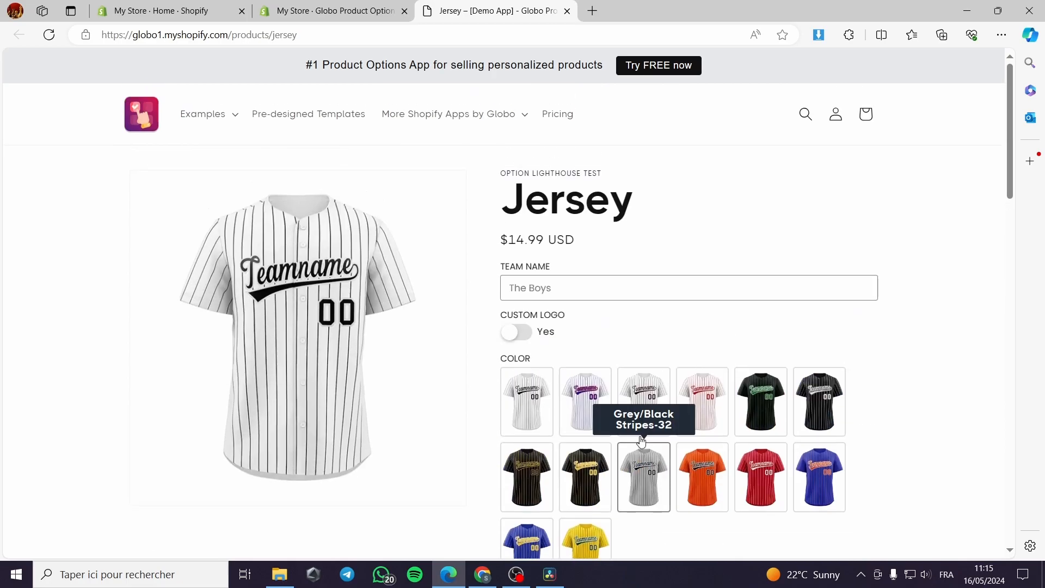
left_click(568, 11)
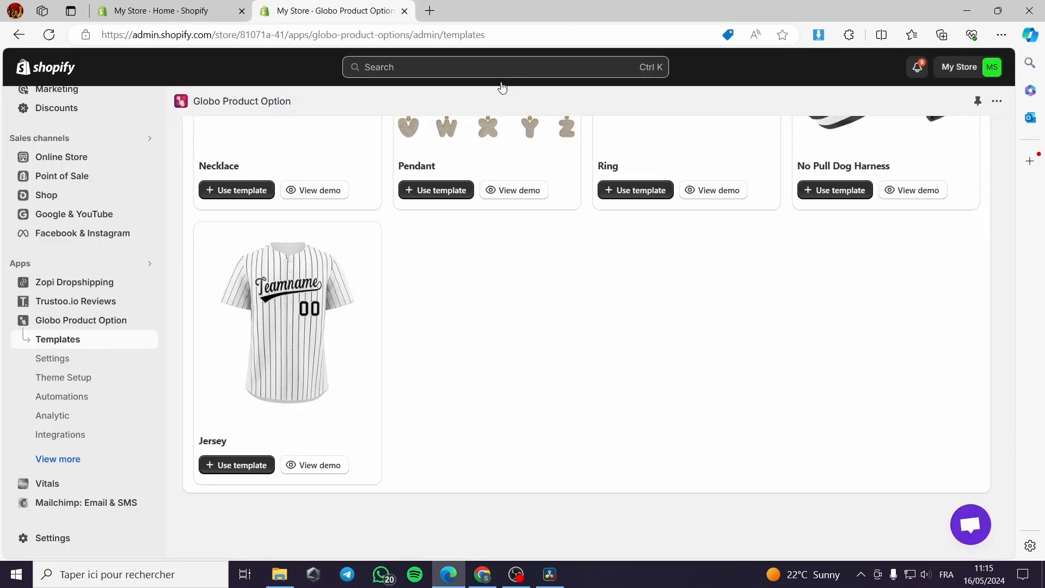
Start a new option set from the Jersey template, view its live preview and return to the edit panel.
left_click(253, 470)
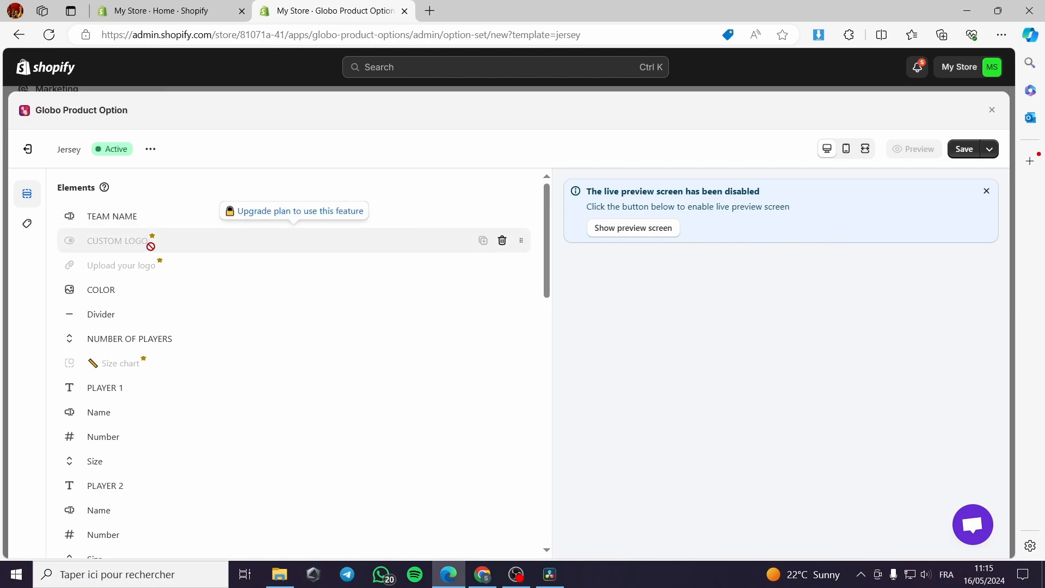
left_click(632, 230)
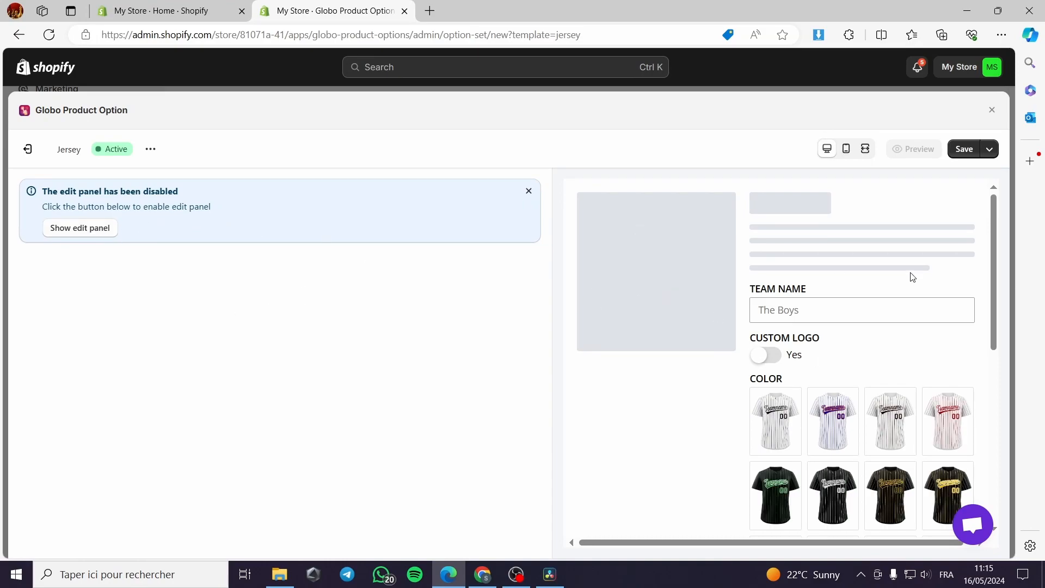
left_click(111, 233)
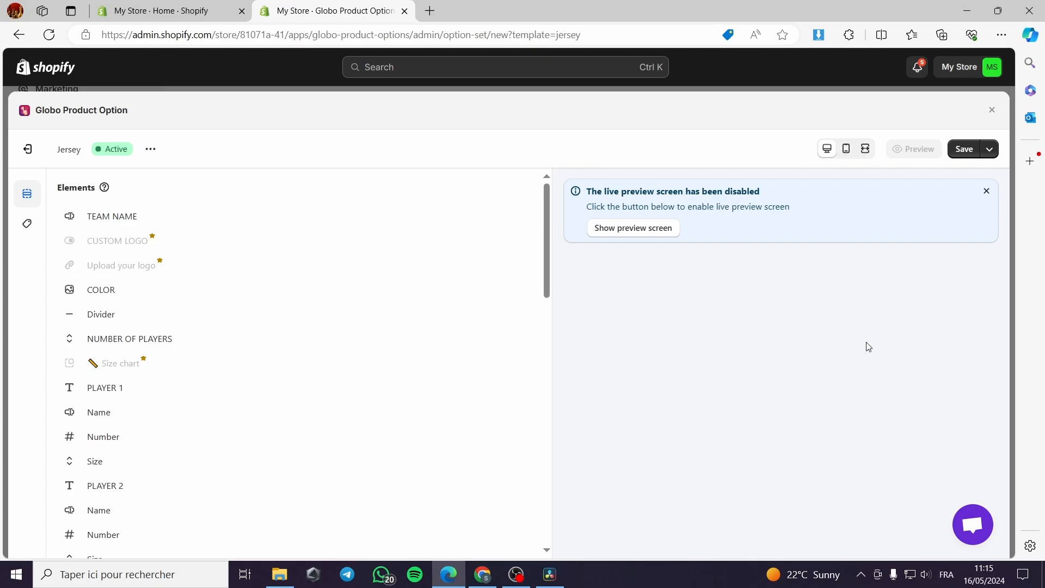
Review the settings of the TEAM NAME element and the option values of the COLOR element.
left_click(110, 224)
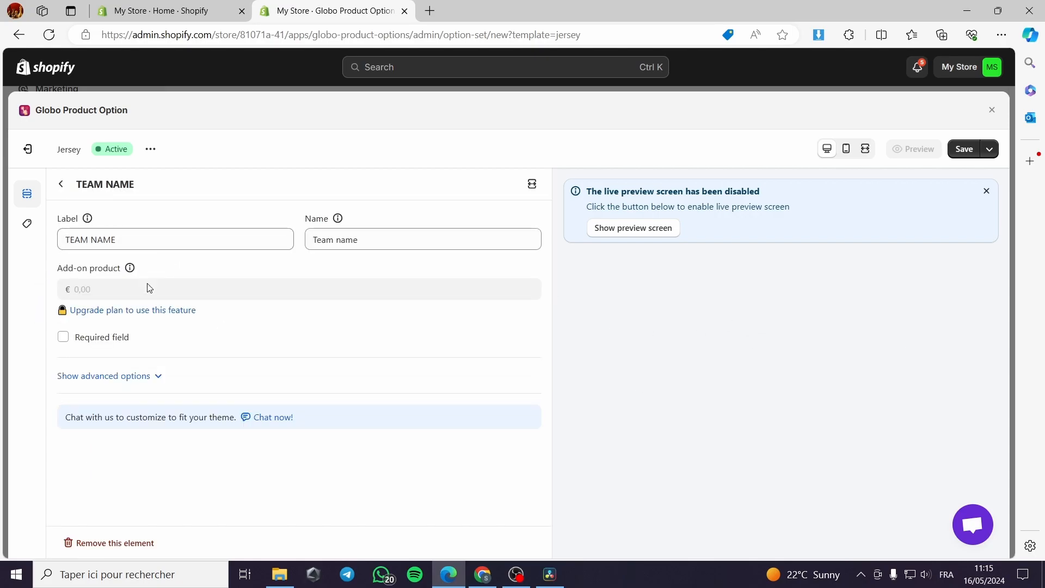
left_click(60, 184)
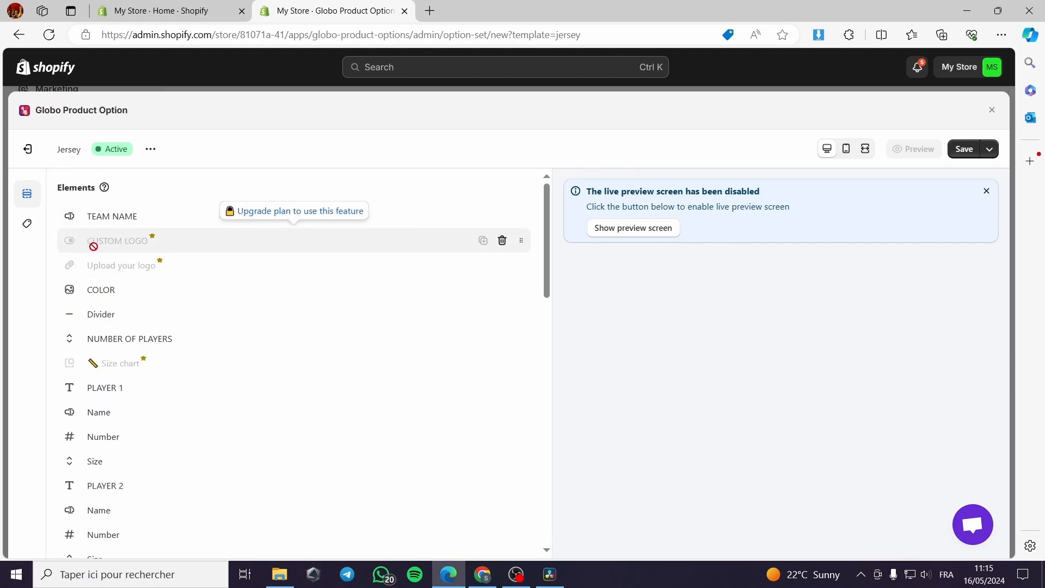
left_click(122, 296)
scroll(121, 271, "down", 1)
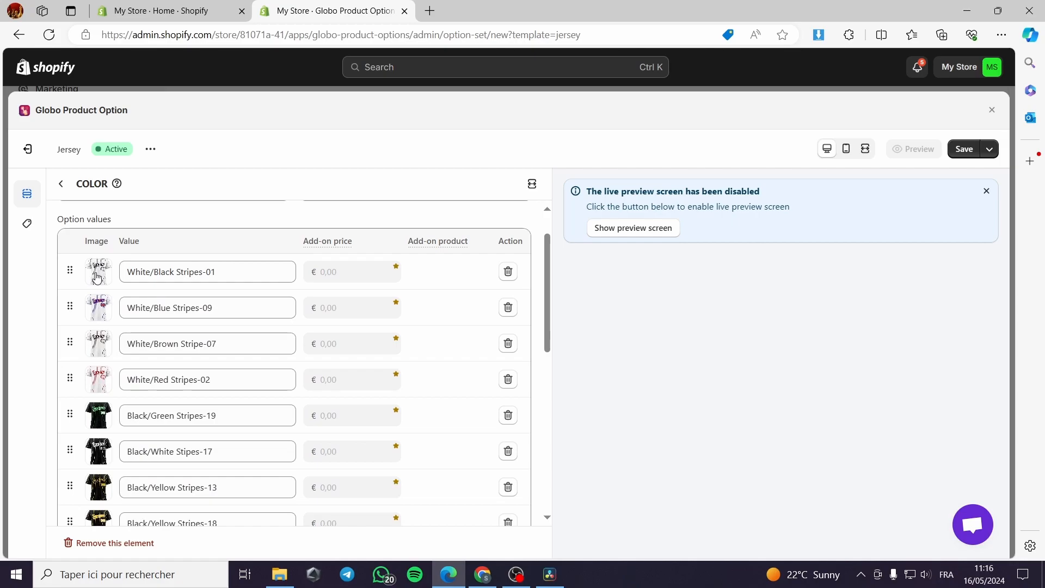
scroll(98, 277, "up", 1)
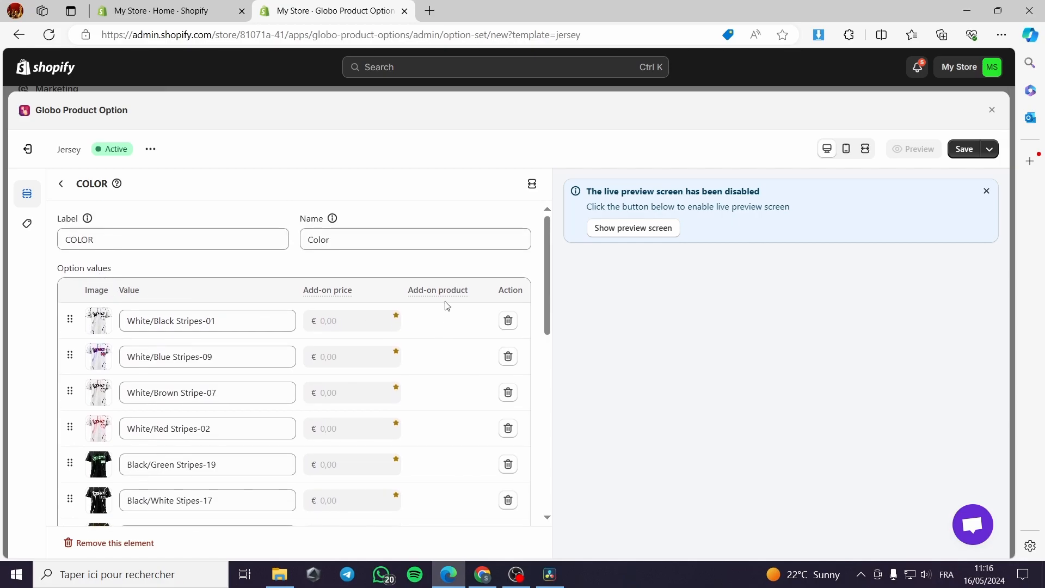
Look through the remaining option values of the COLOR element and return to the elements list.
scroll(430, 327, "down", 8)
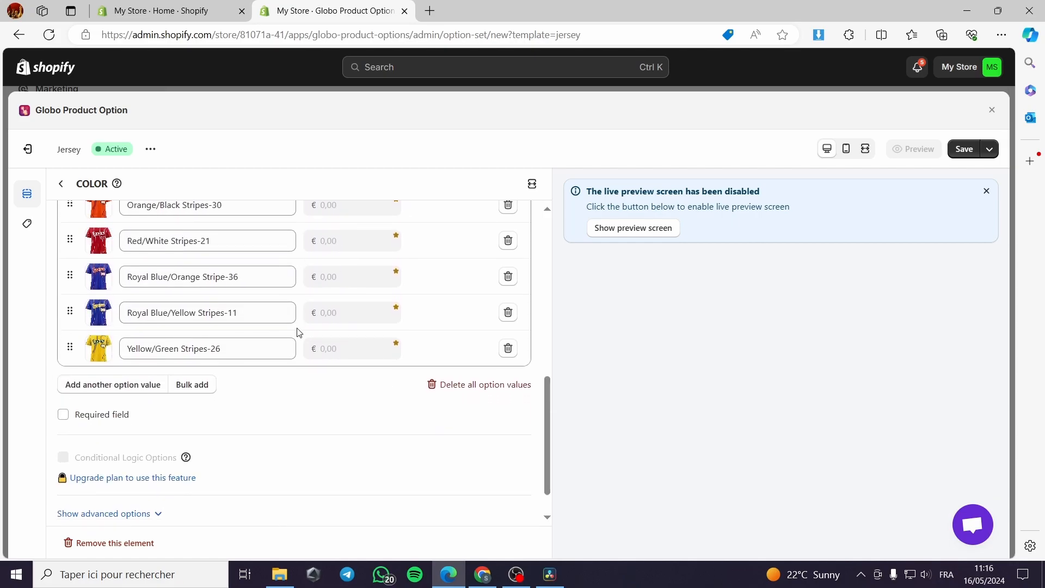
scroll(94, 370, "up", 10)
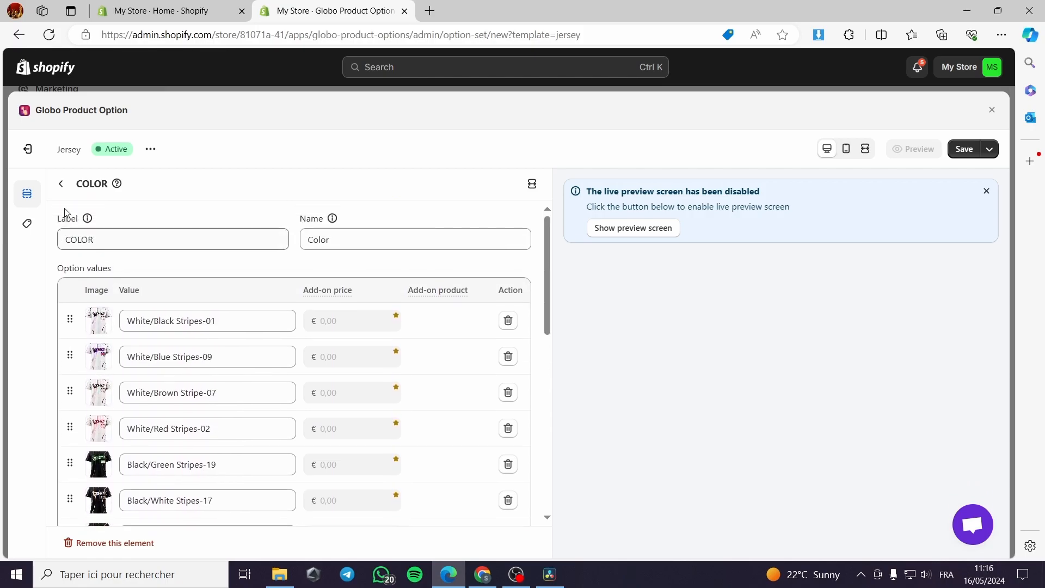
left_click(60, 183)
right_click(58, 185)
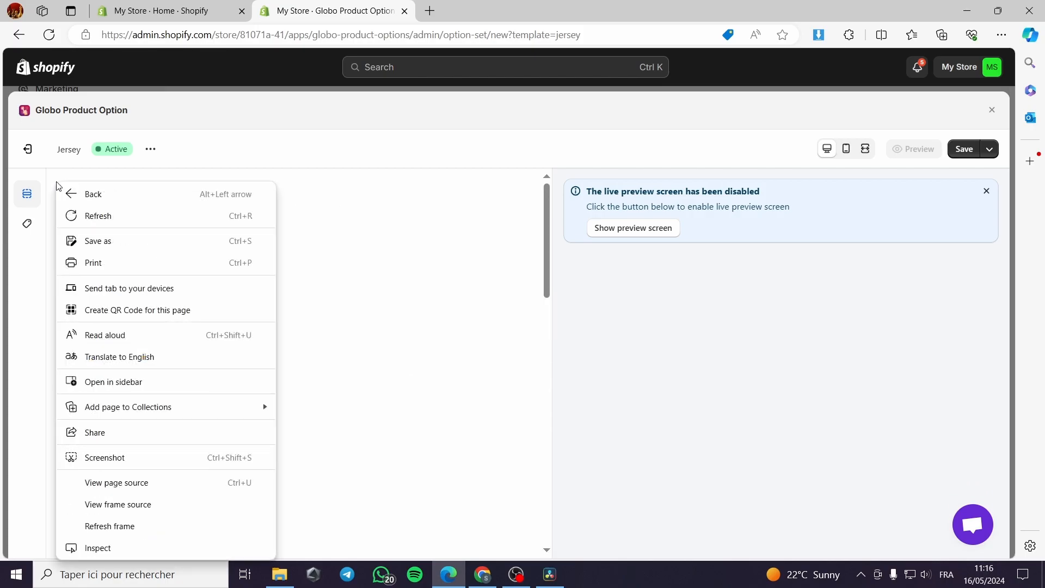
left_click(207, 194)
left_click(62, 184)
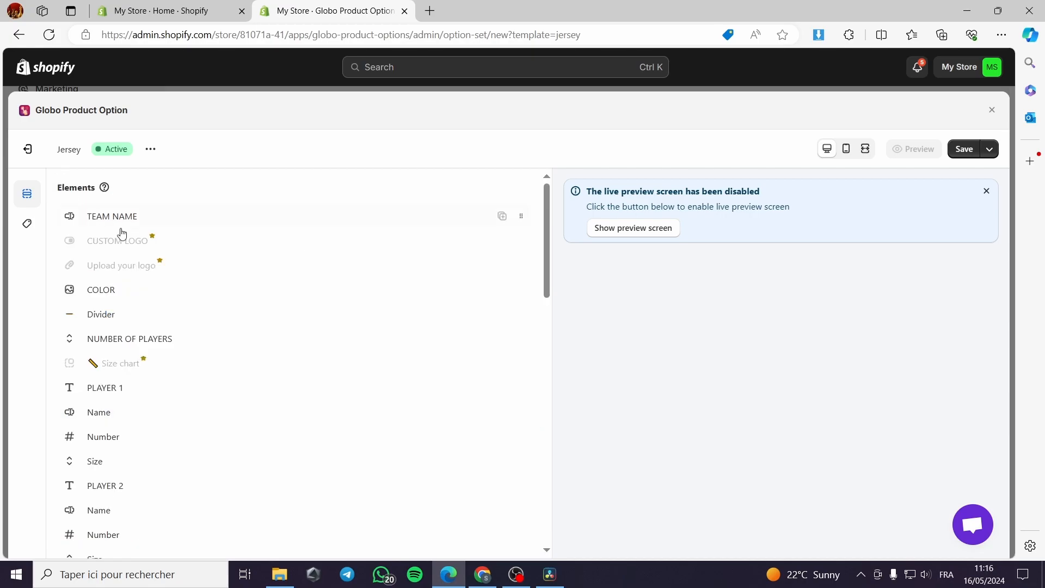
Examine the conditional logic rules of Player 1's Number element and return to the elements list.
scroll(107, 223, "down", 1)
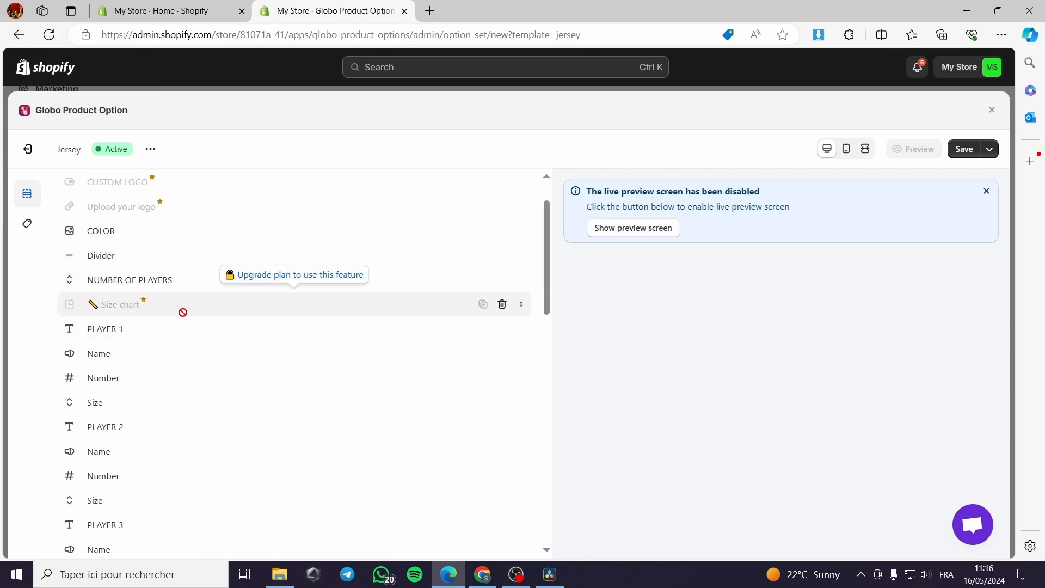
scroll(183, 316, "down", 2)
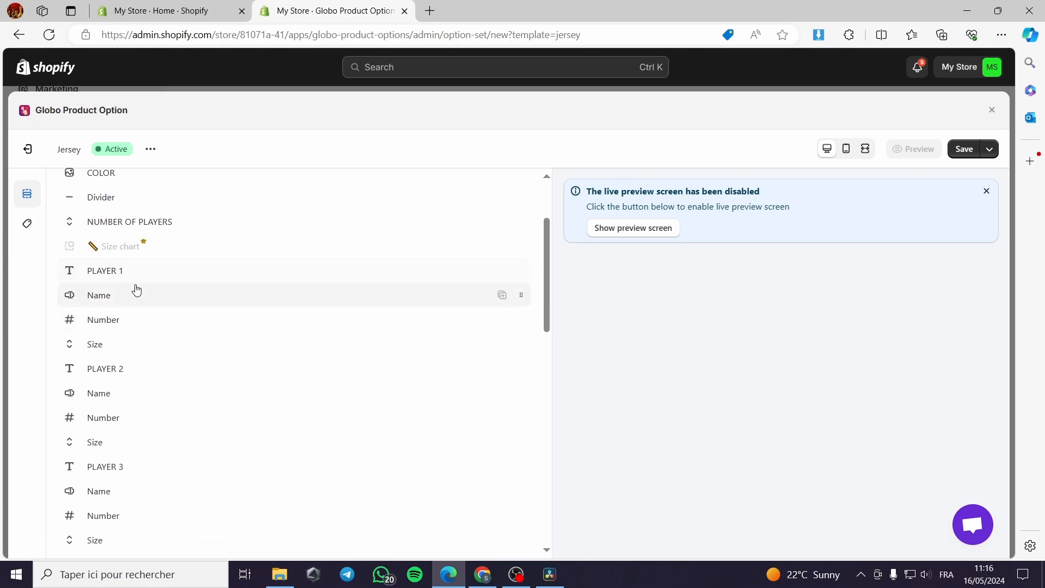
scroll(114, 281, "down", 1)
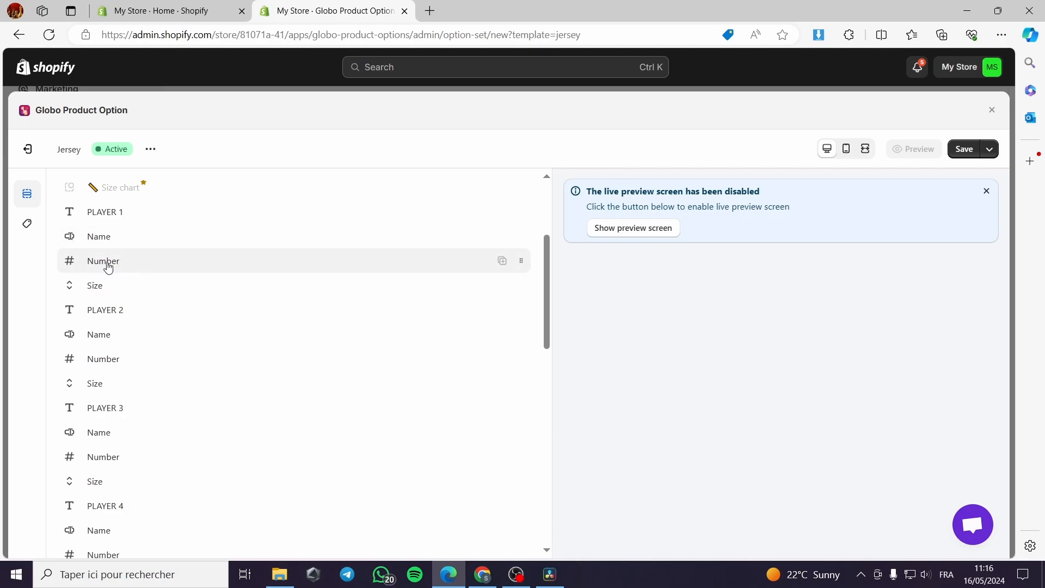
left_click(126, 268)
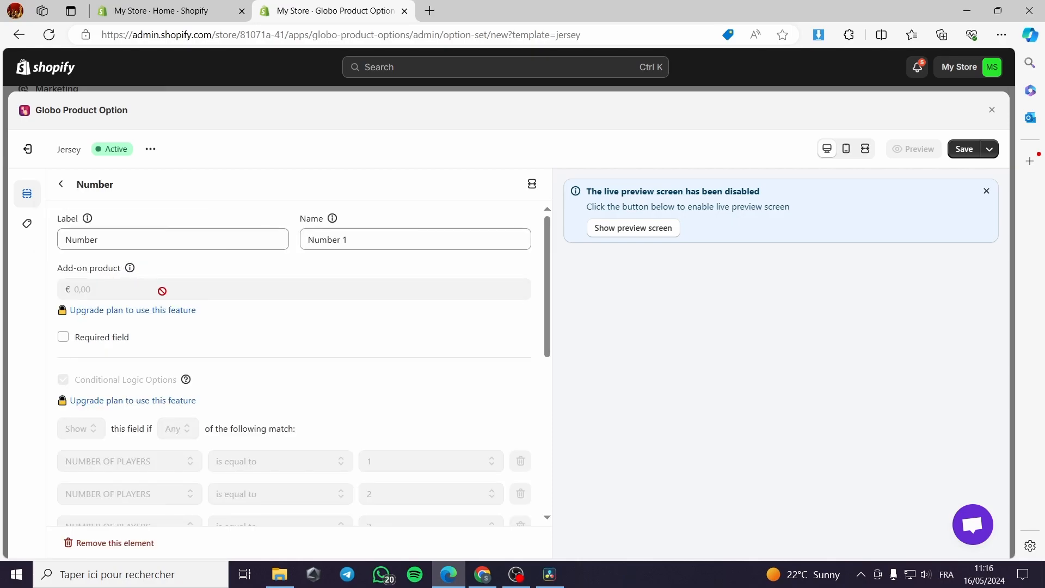
scroll(196, 354, "down", 2)
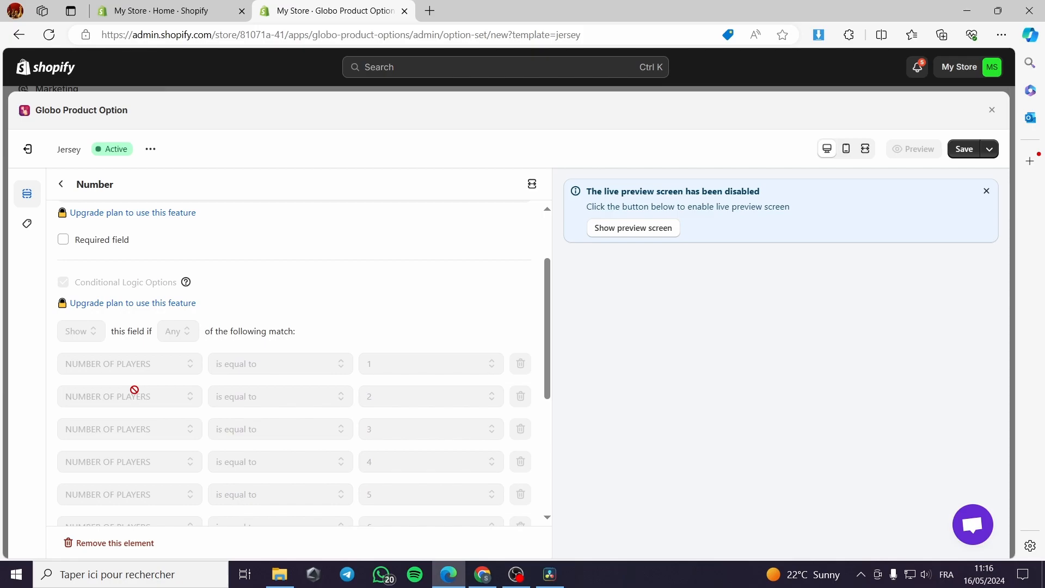
scroll(137, 381, "down", 2)
scroll(96, 287, "down", 3)
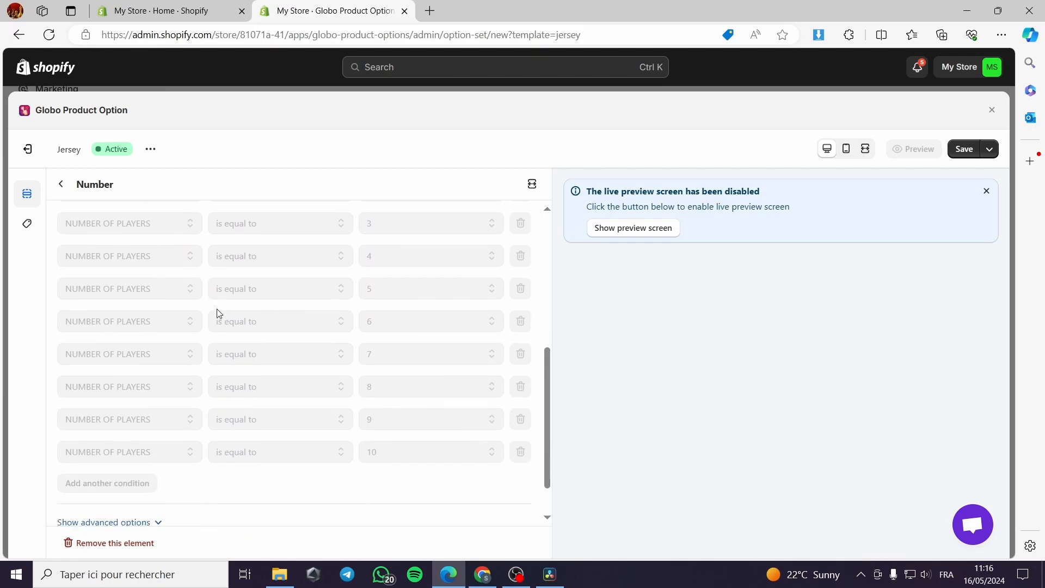
scroll(136, 403, "up", 5)
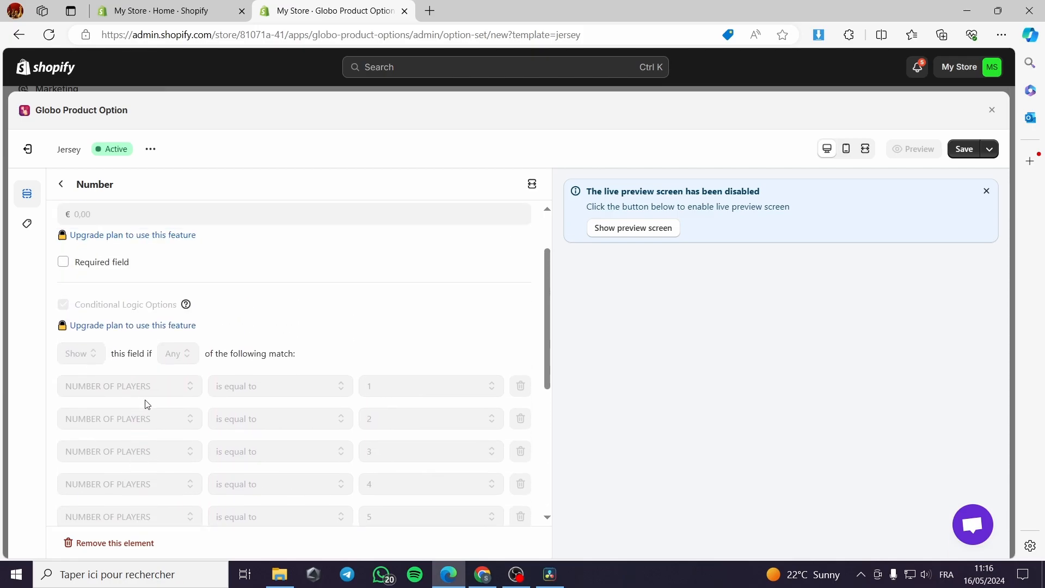
scroll(202, 344, "down", 4)
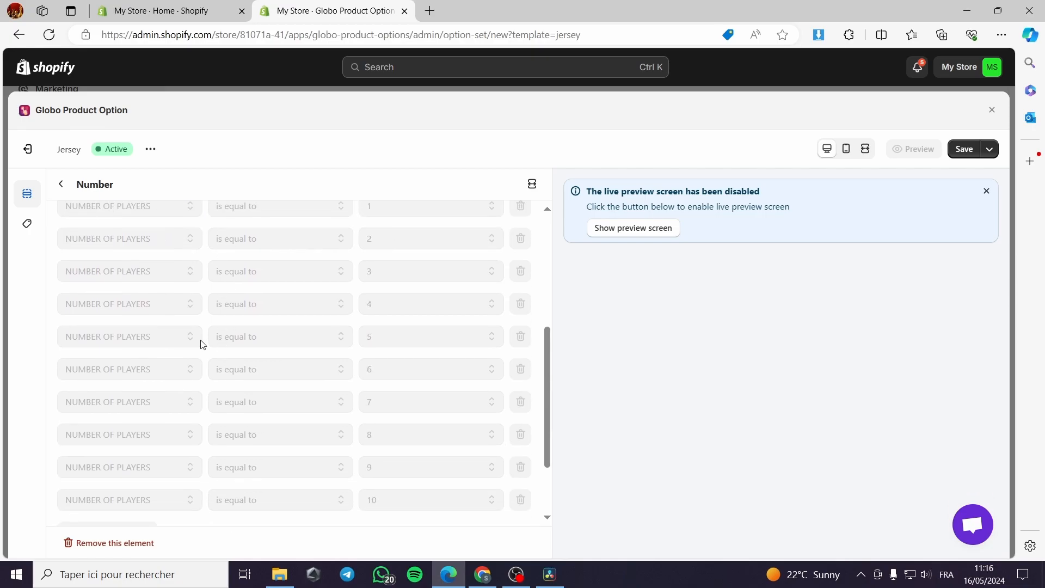
left_click(61, 184)
Browse the player elements down to Player 10, view Player 9's Size option values, and exit the Jersey option set.
scroll(234, 341, "down", 4)
scroll(136, 327, "down", 2)
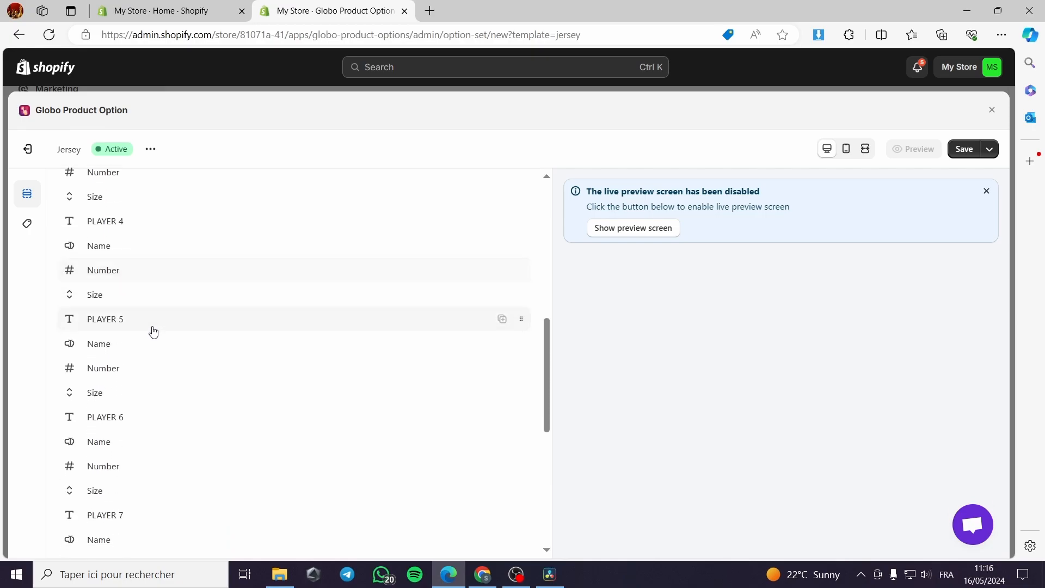
scroll(153, 332, "down", 2)
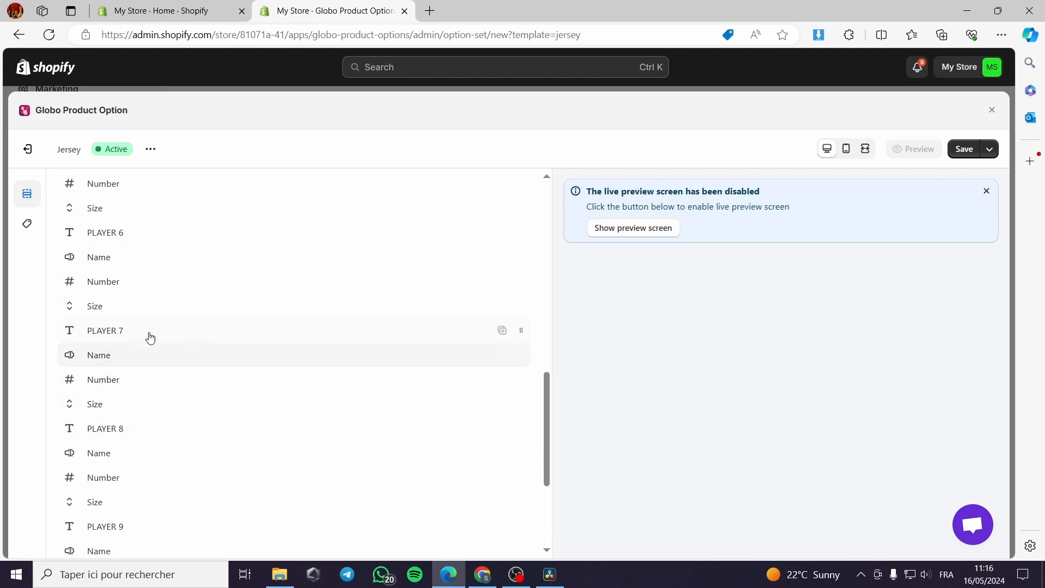
scroll(218, 341, "down", 3)
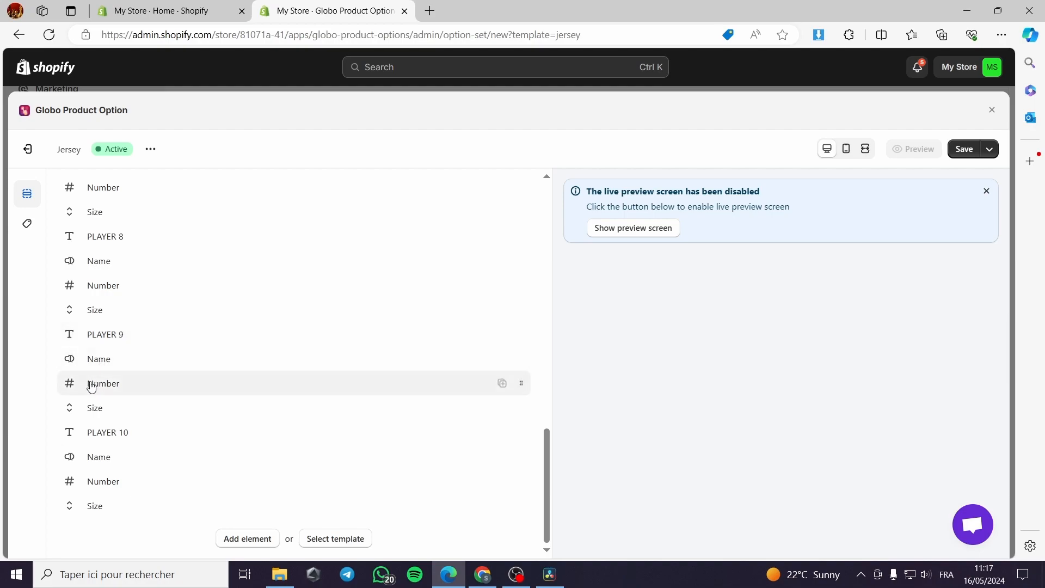
left_click(93, 413)
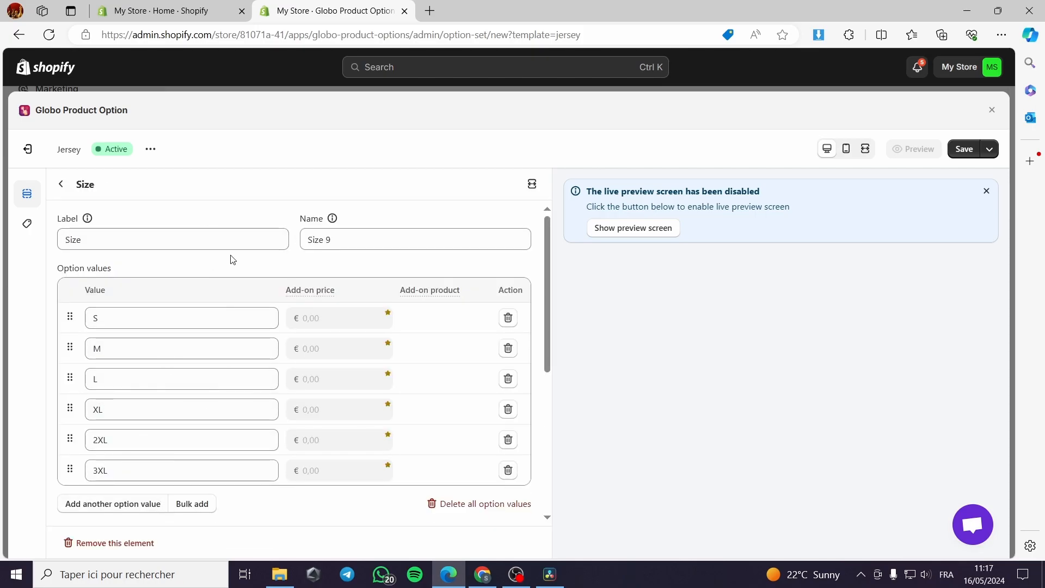
left_click(28, 149)
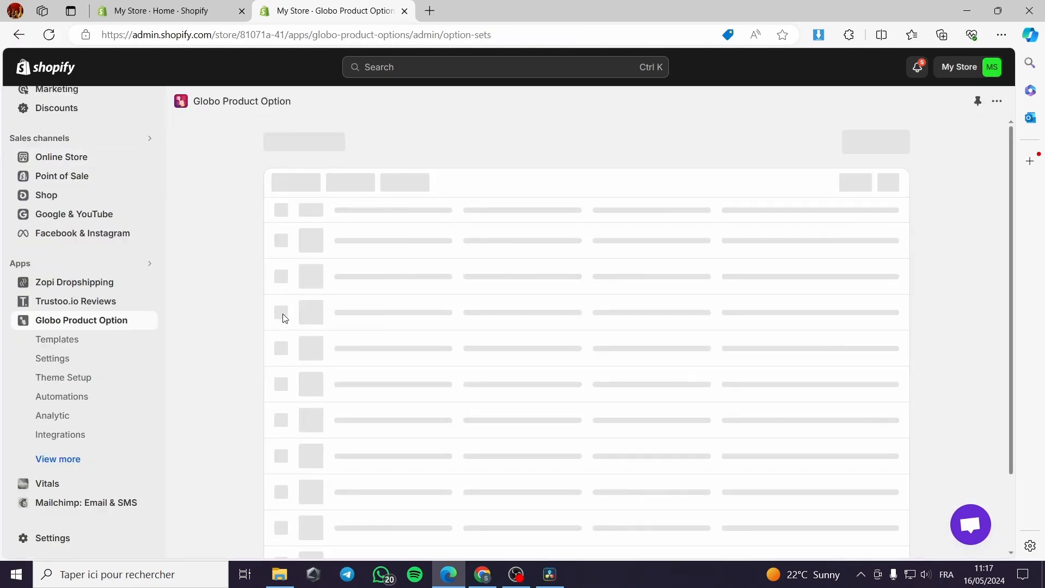
Browse the pre-designed templates down to Toy Cars, open its demo and close the demo page.
left_click(60, 340)
scroll(597, 420, "down", 10)
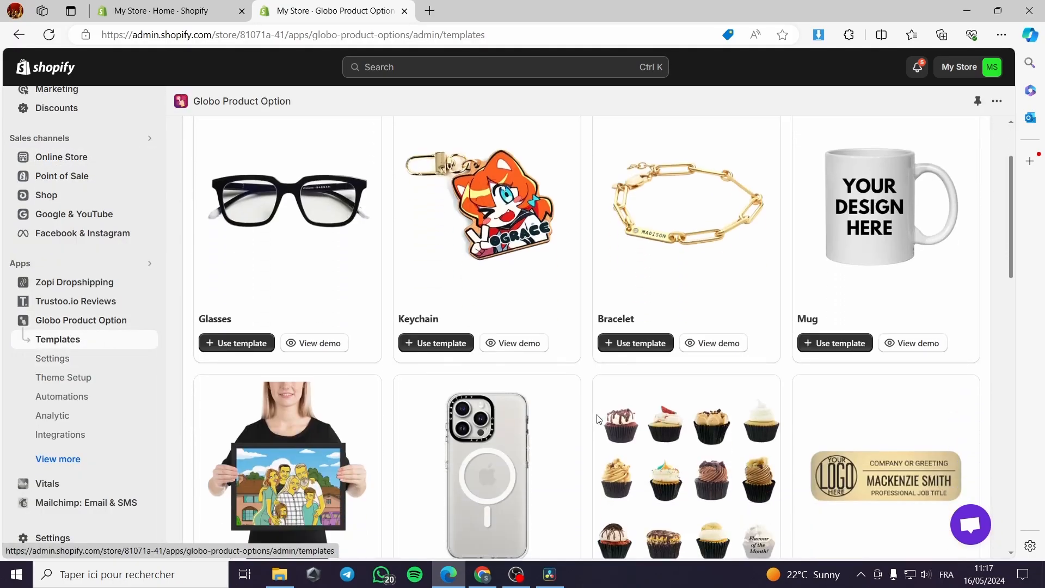
scroll(599, 419, "down", 1)
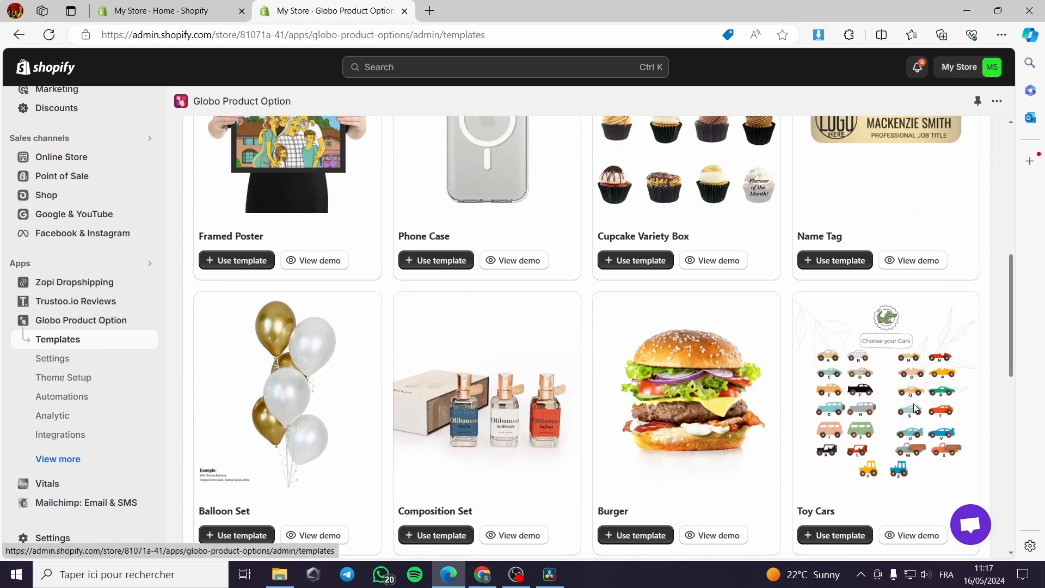
scroll(913, 405, "down", 3)
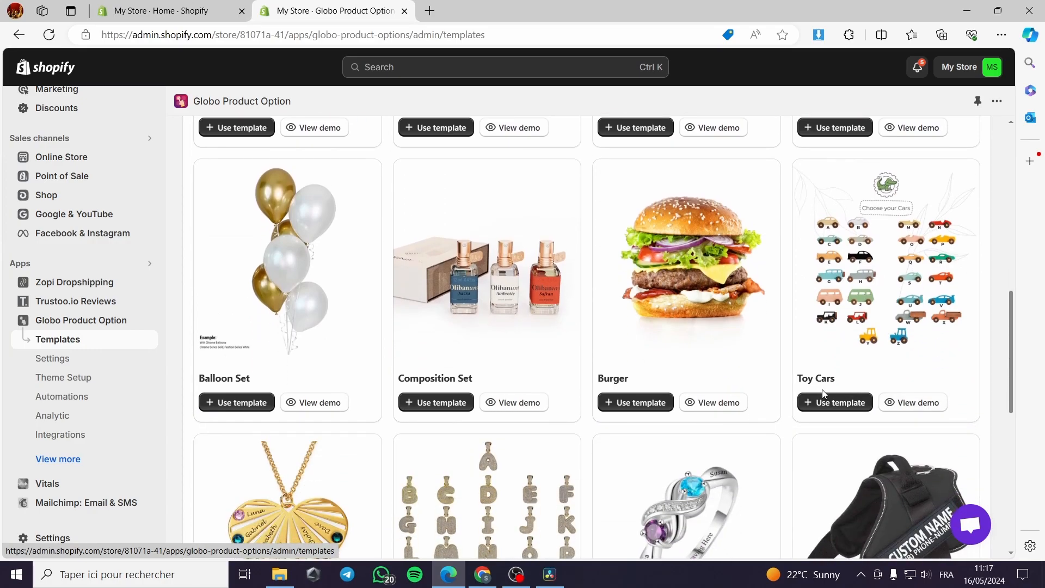
left_click(916, 403)
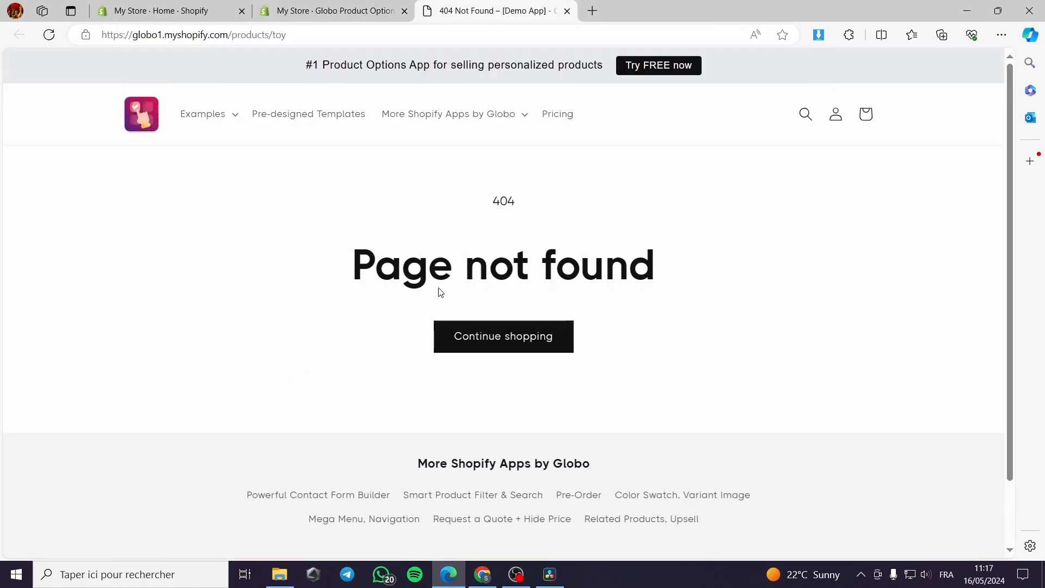
left_click(567, 11)
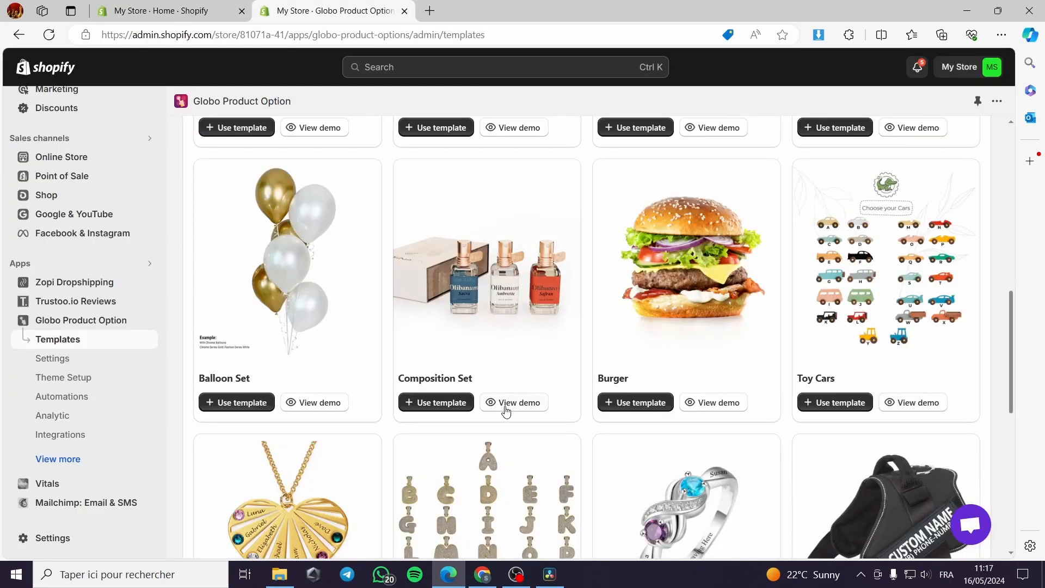
Open the Composition Set demo and review its fragrance choices, add-on price tooltip and related products.
left_click(532, 409)
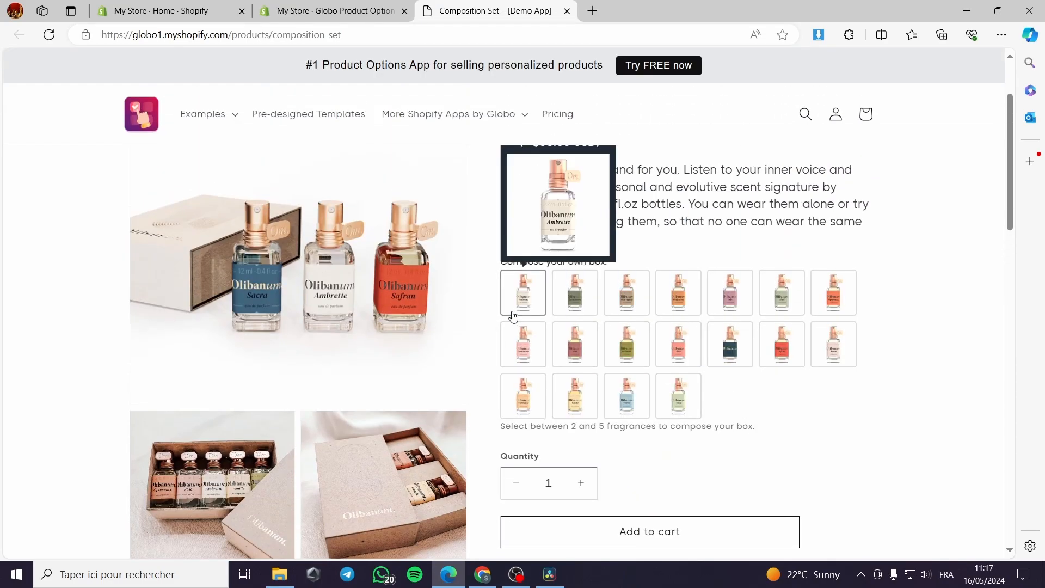
mouse_move(744, 349)
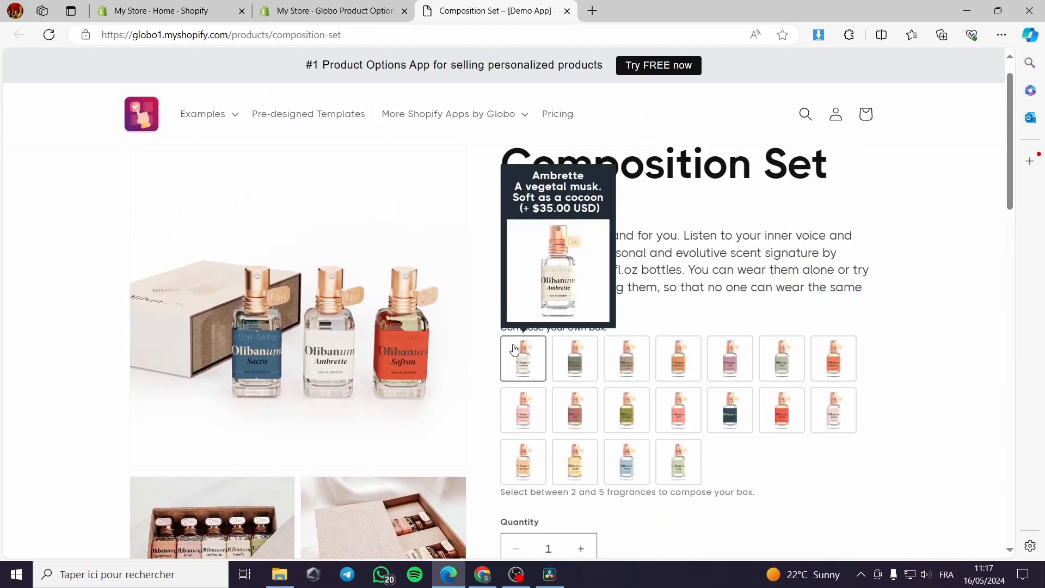
scroll(811, 387, "down", 2)
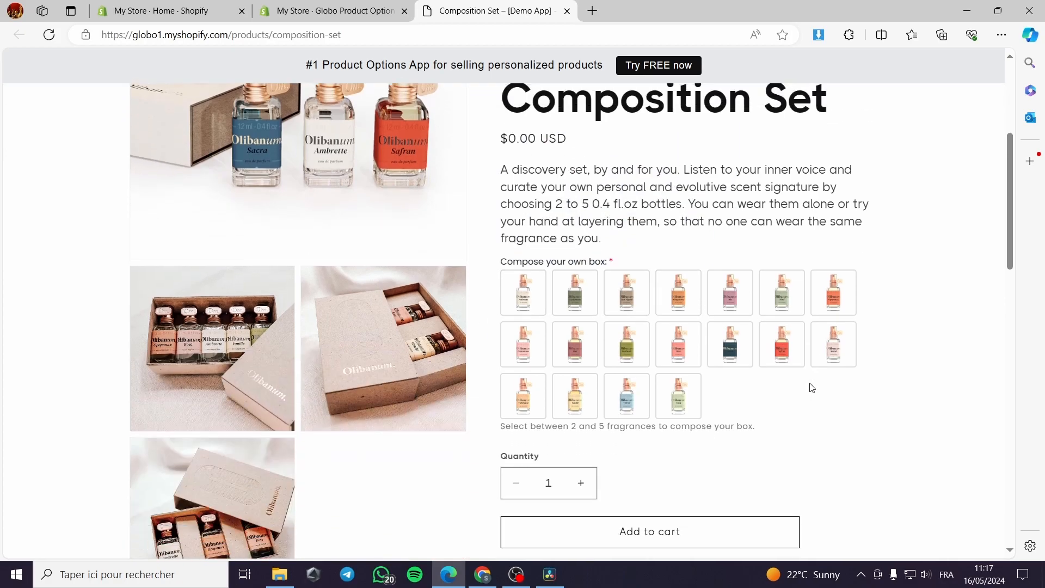
scroll(444, 370, "down", 5)
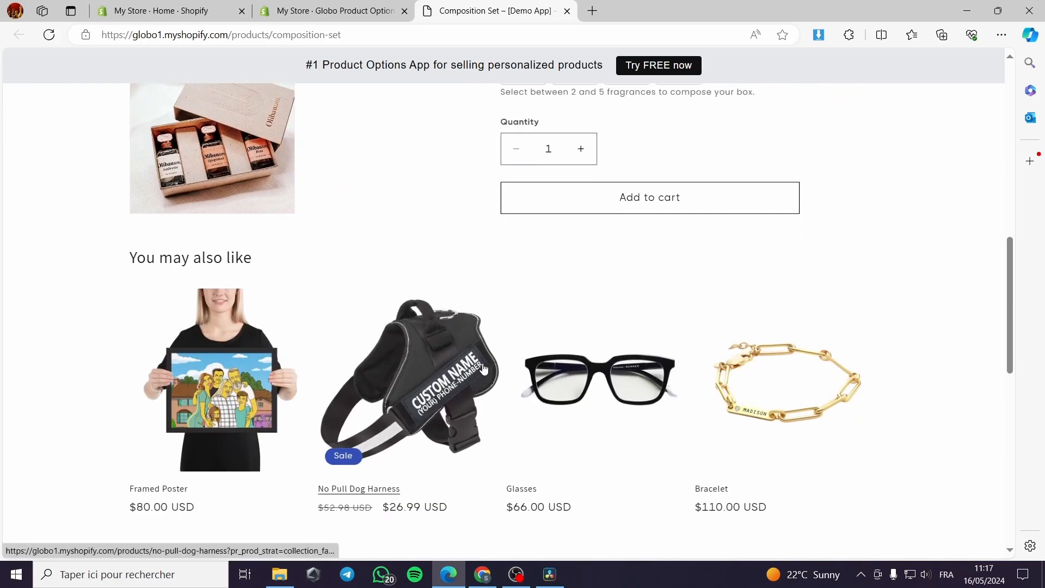
Open the related Glasses product in the demo store and review its color and lens type options.
left_click(658, 401)
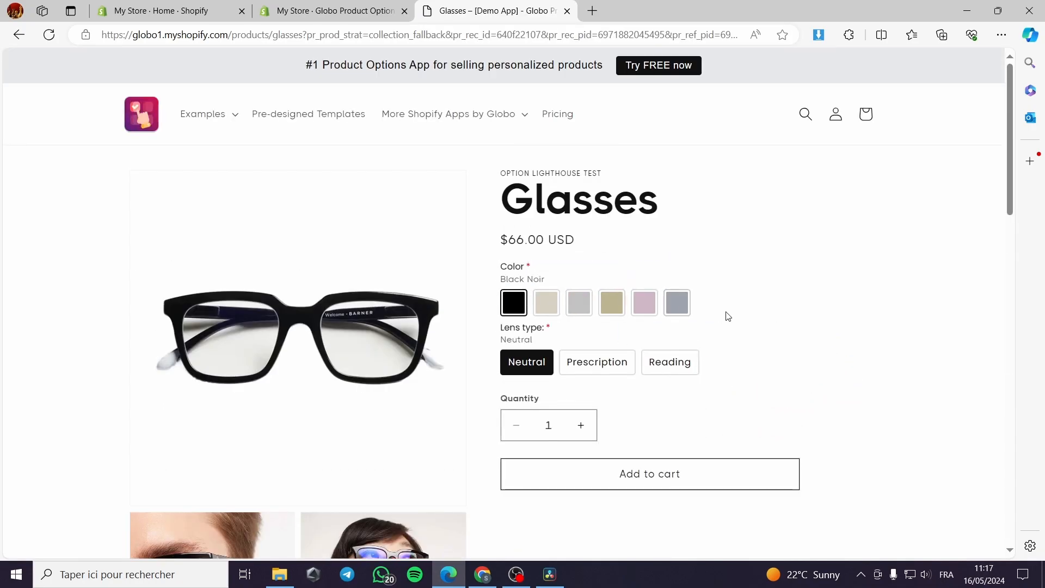
scroll(560, 327, "down", 2)
scroll(598, 325, "up", 1)
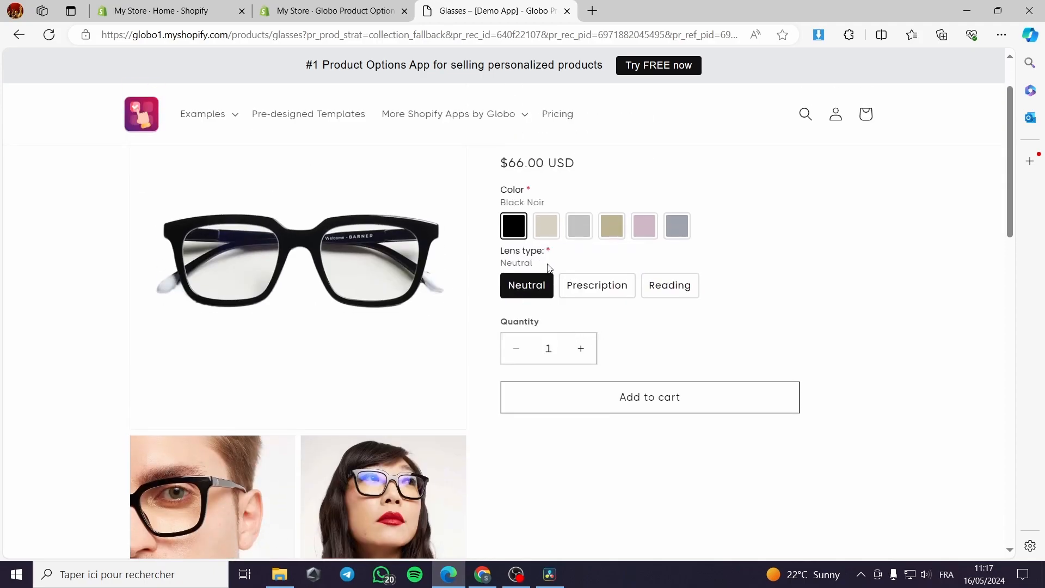
scroll(549, 267, "up", 1)
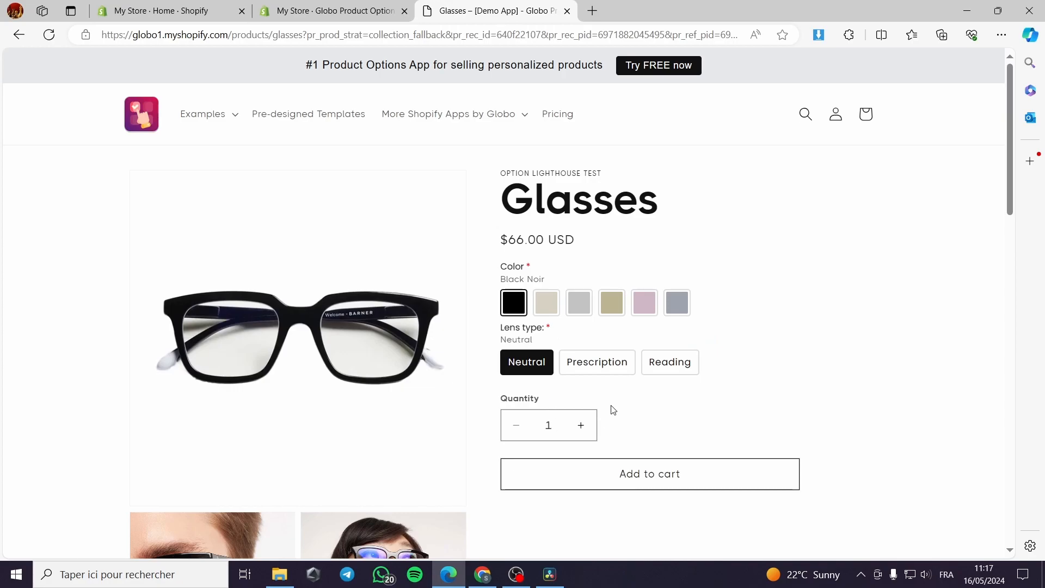
scroll(562, 334, "down", 3)
scroll(436, 338, "up", 3)
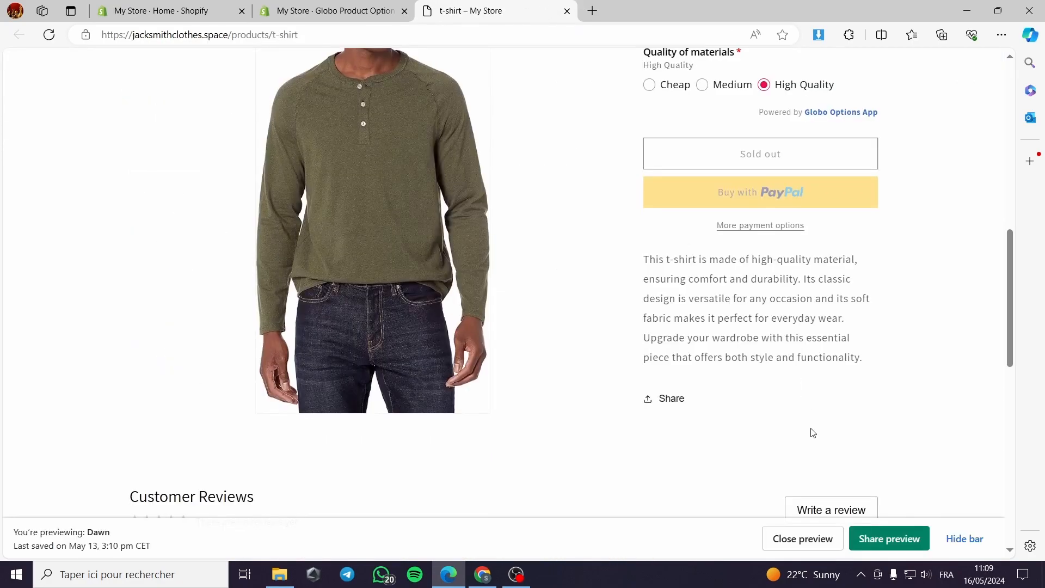
Review the upper part of the t-shirt product page in the store preview.
scroll(813, 433, "up", 10)
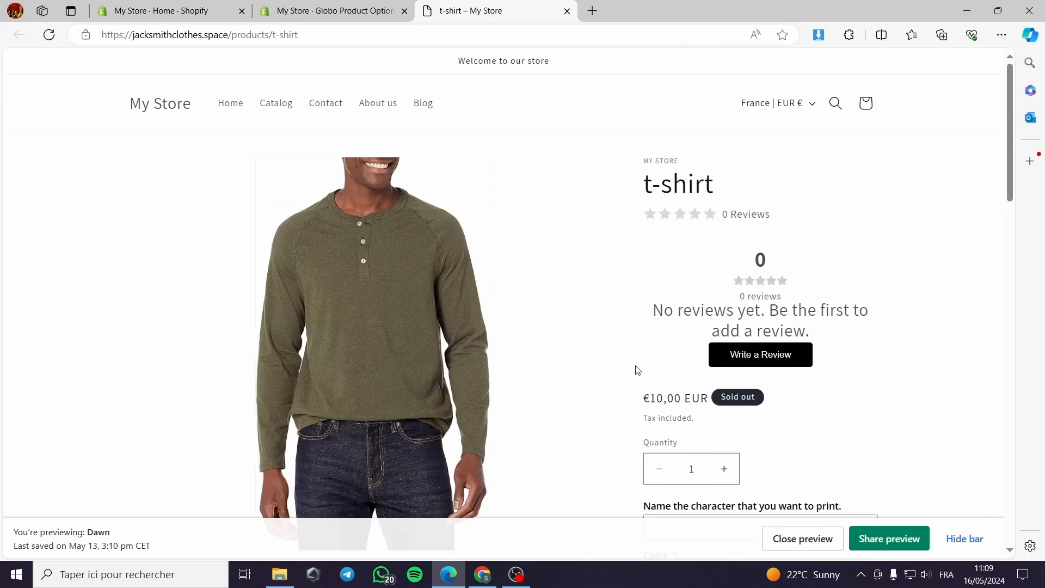